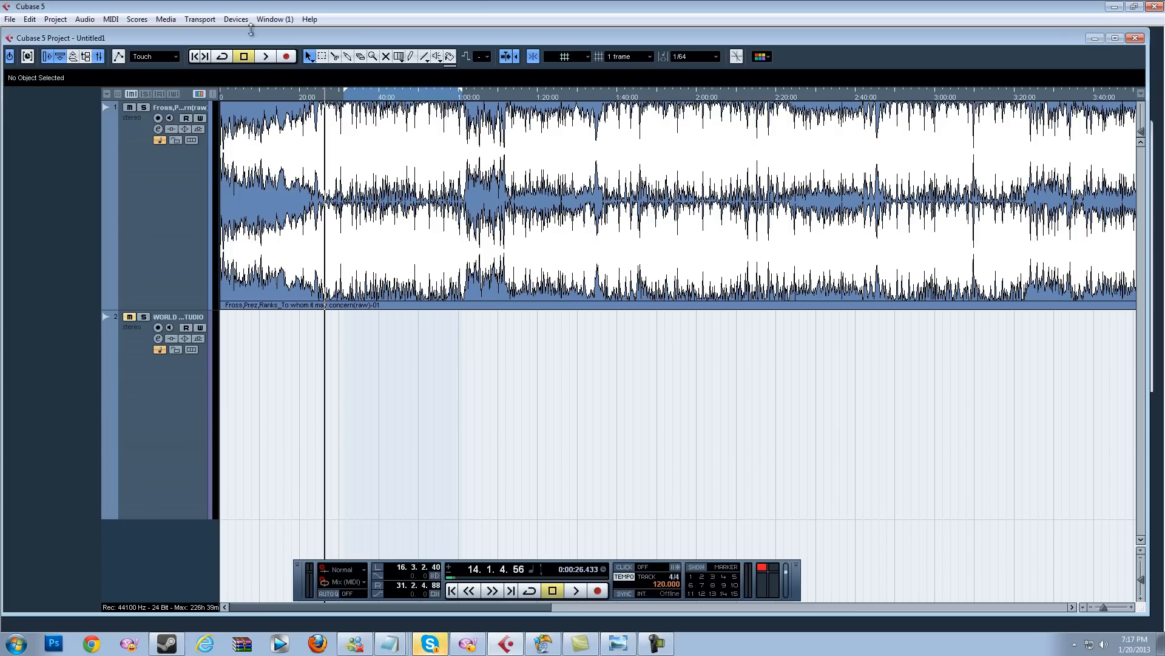
# Step: Select the audio event on the first track and move the project cursor to about 0:24
pyautogui.click(331, 230)
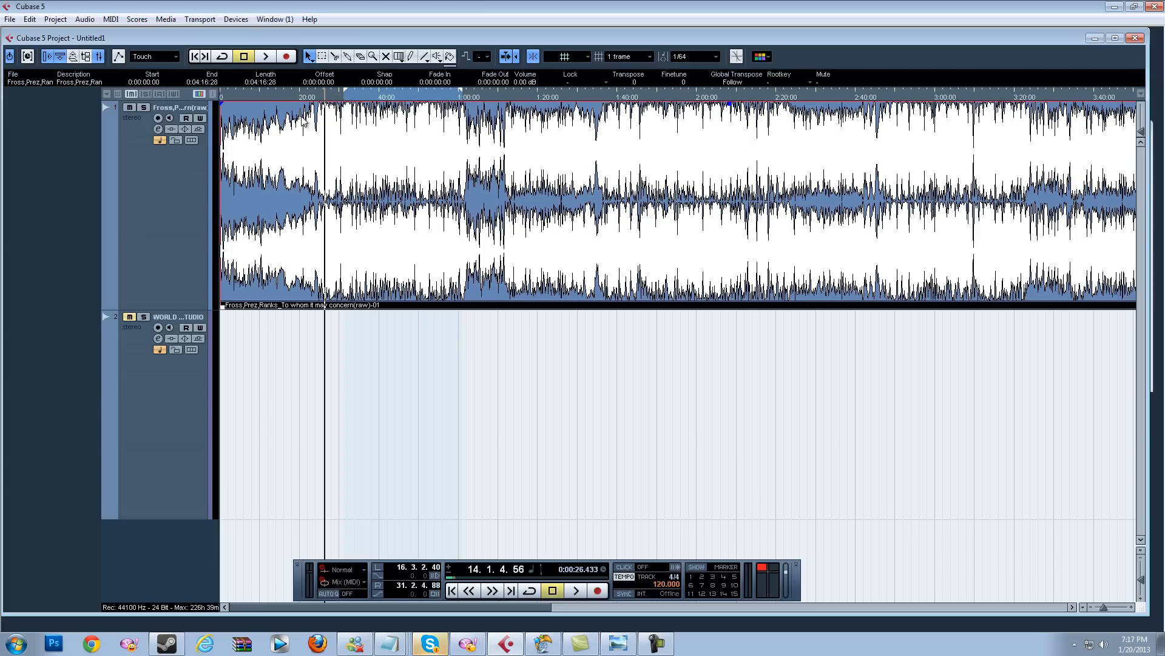
pyautogui.click(313, 94)
pyautogui.click(316, 95)
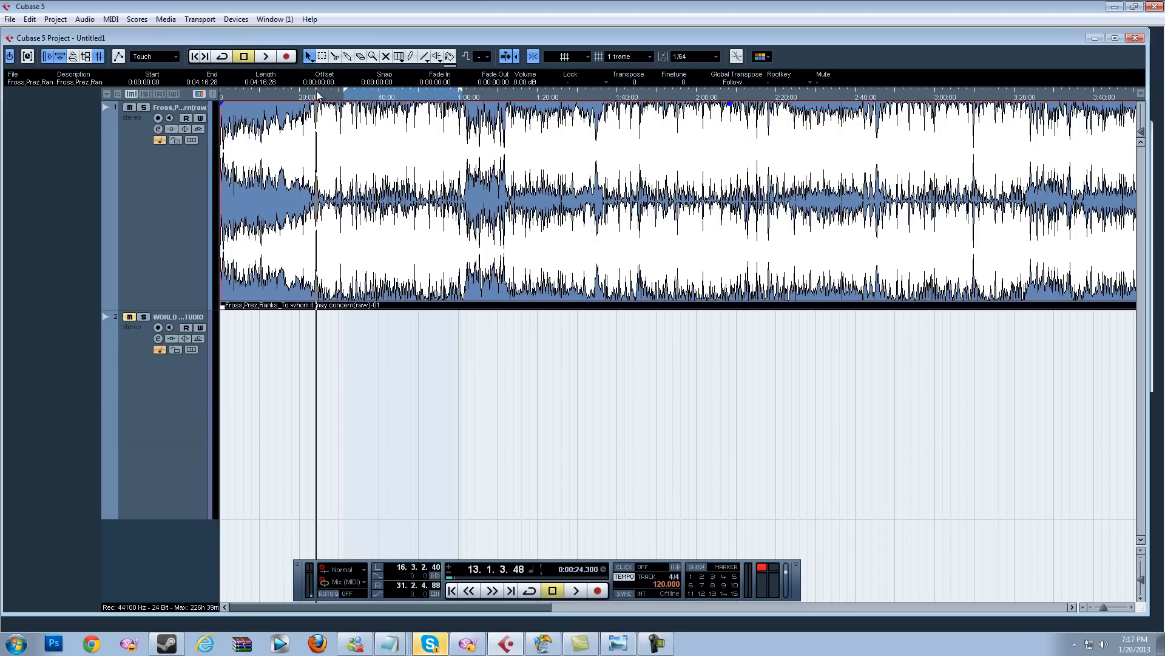
# Step: Set the left and right locators on the ruler near the cursor position, around bar 14.2.2
pyautogui.click(326, 90)
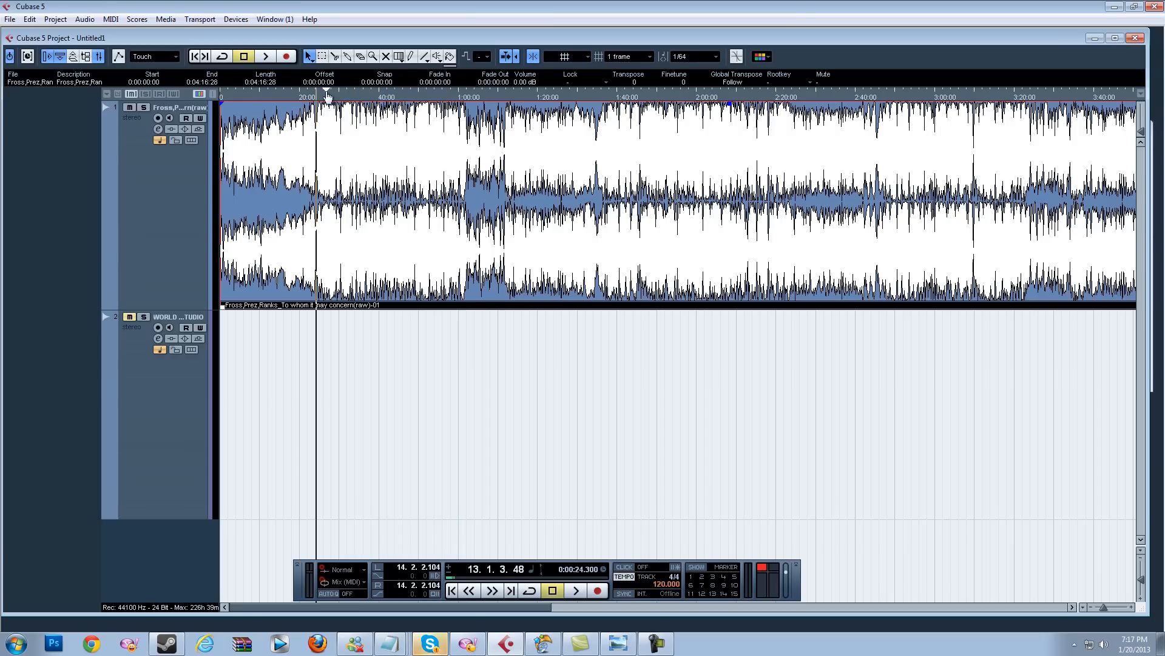
pyautogui.click(354, 95)
pyautogui.click(305, 95)
pyautogui.click(311, 95)
pyautogui.click(316, 95)
# Step: Open the Mixer and then the Stereo Out output channel settings
pyautogui.click(243, 20)
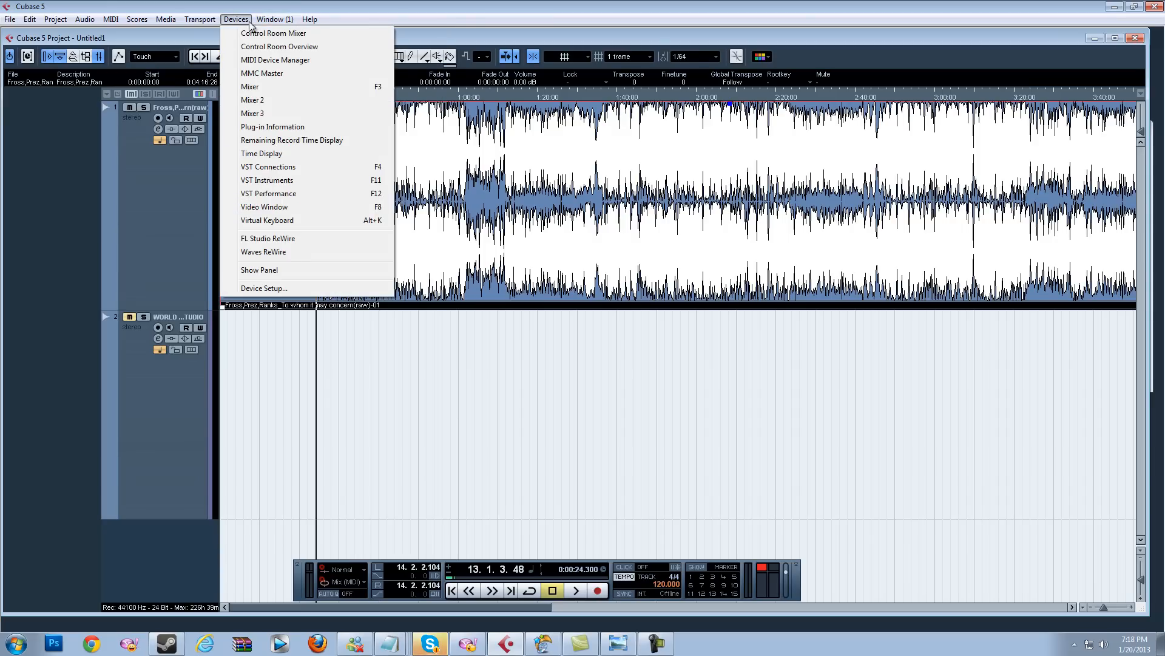
pyautogui.click(254, 85)
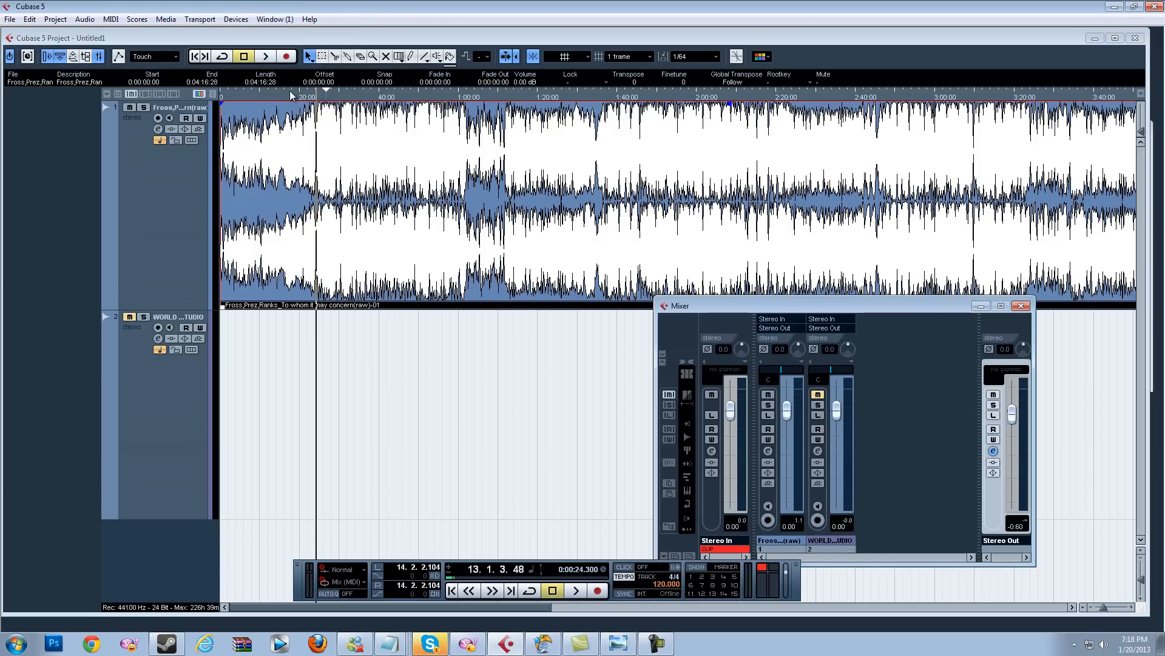
pyautogui.click(994, 452)
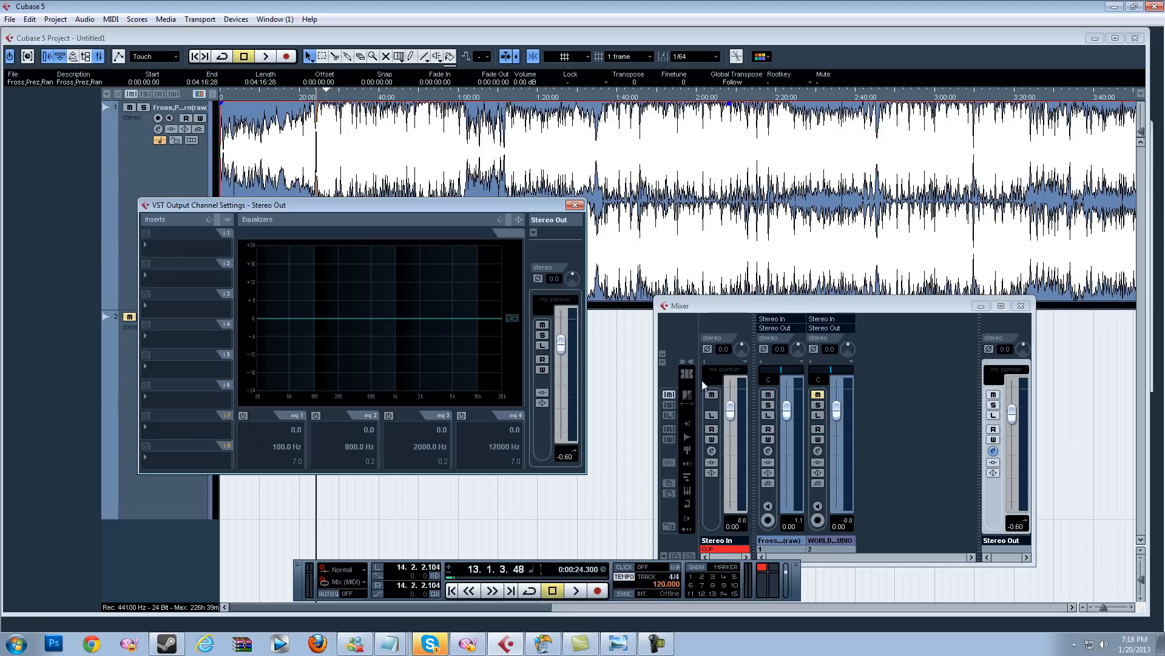
# Step: Load the Waves stereo LinEq Broadband plug-in into the first Stereo Out insert slot and close its editor
pyautogui.click(204, 250)
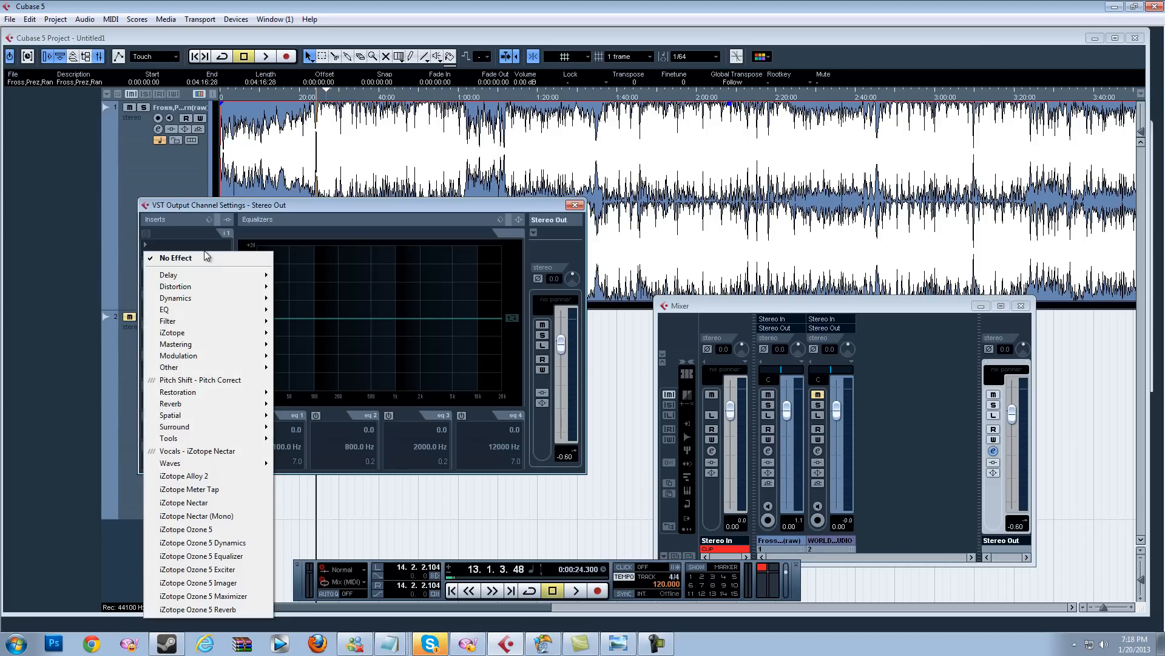
pyautogui.moveTo(212, 464)
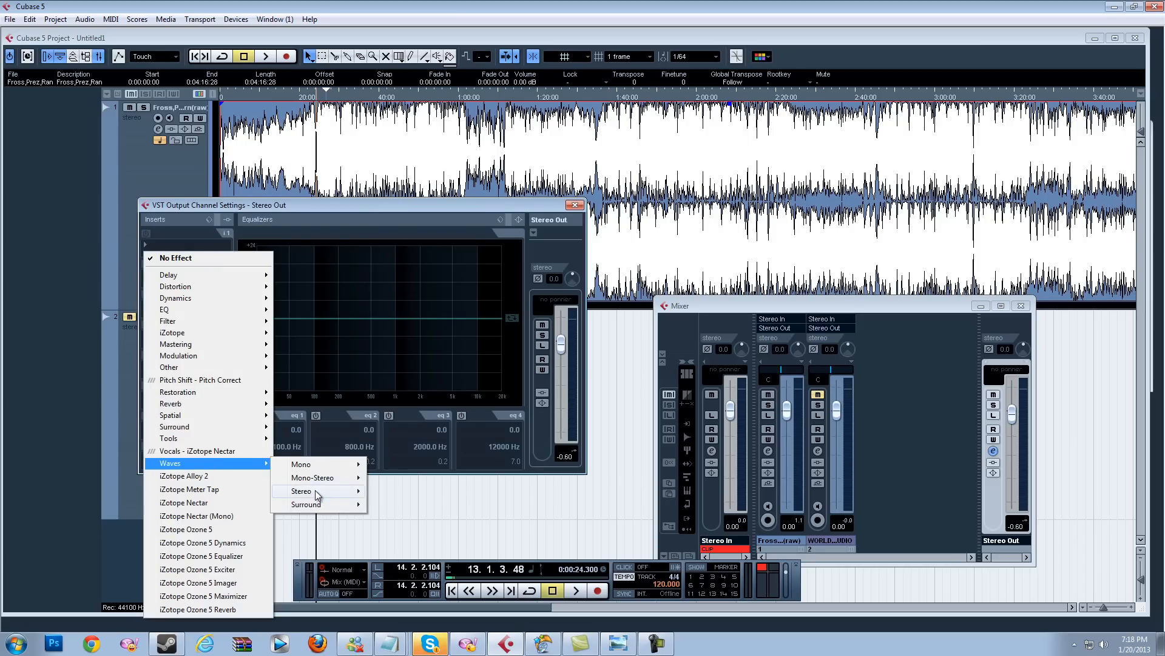
pyautogui.moveTo(317, 493)
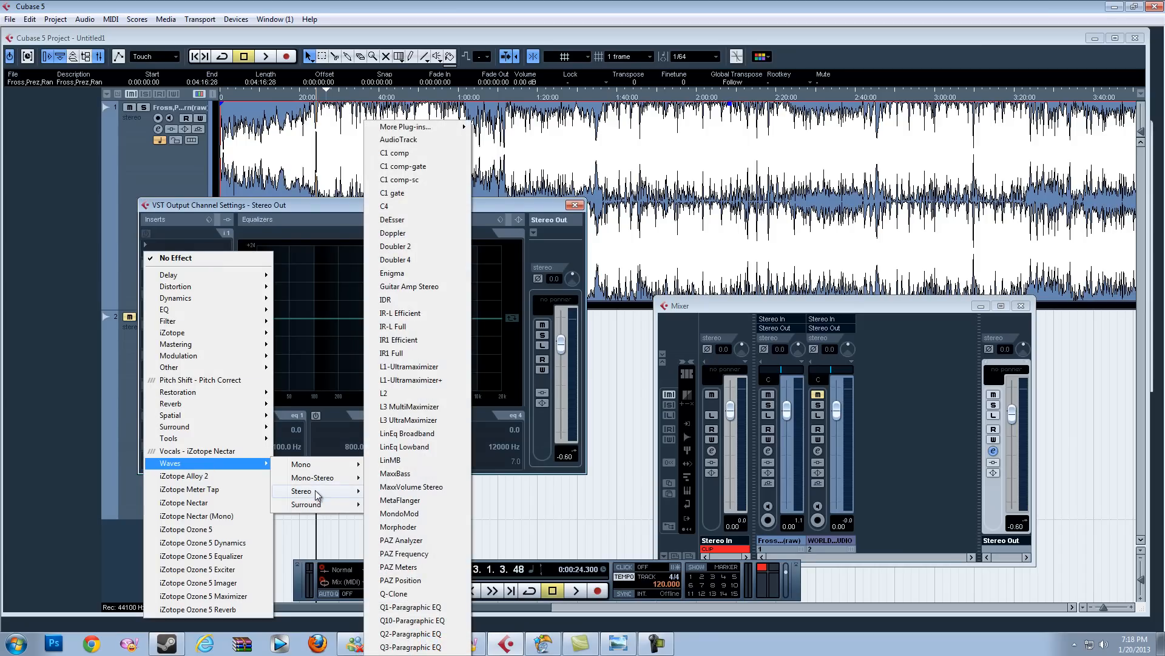
pyautogui.click(403, 436)
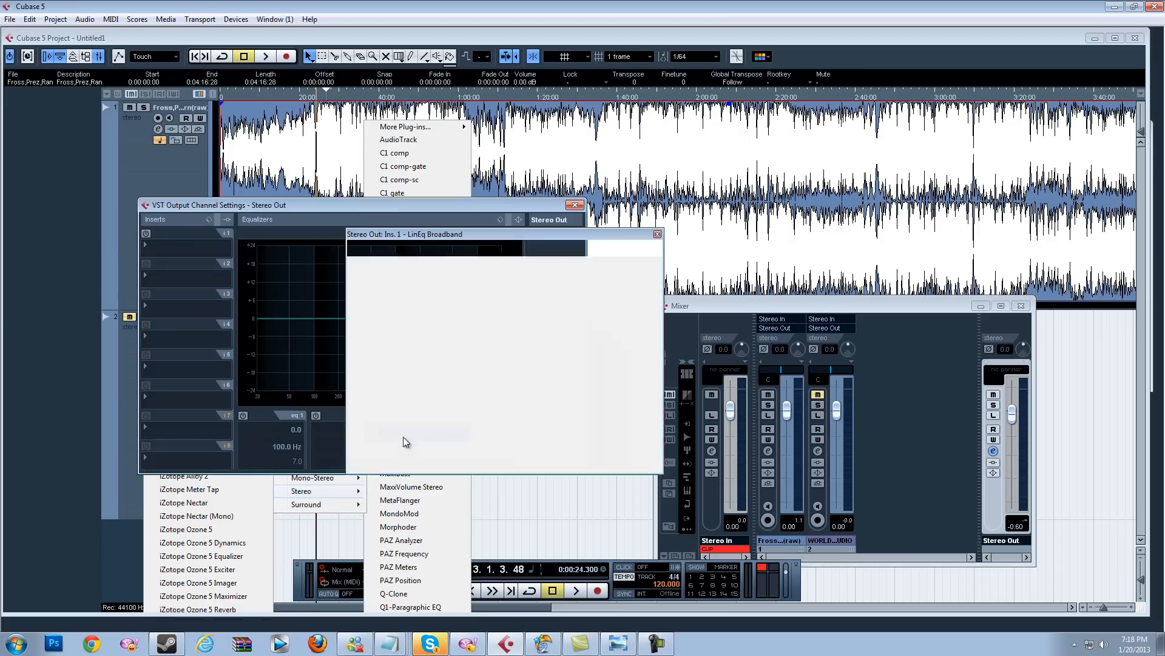
pyautogui.click(660, 233)
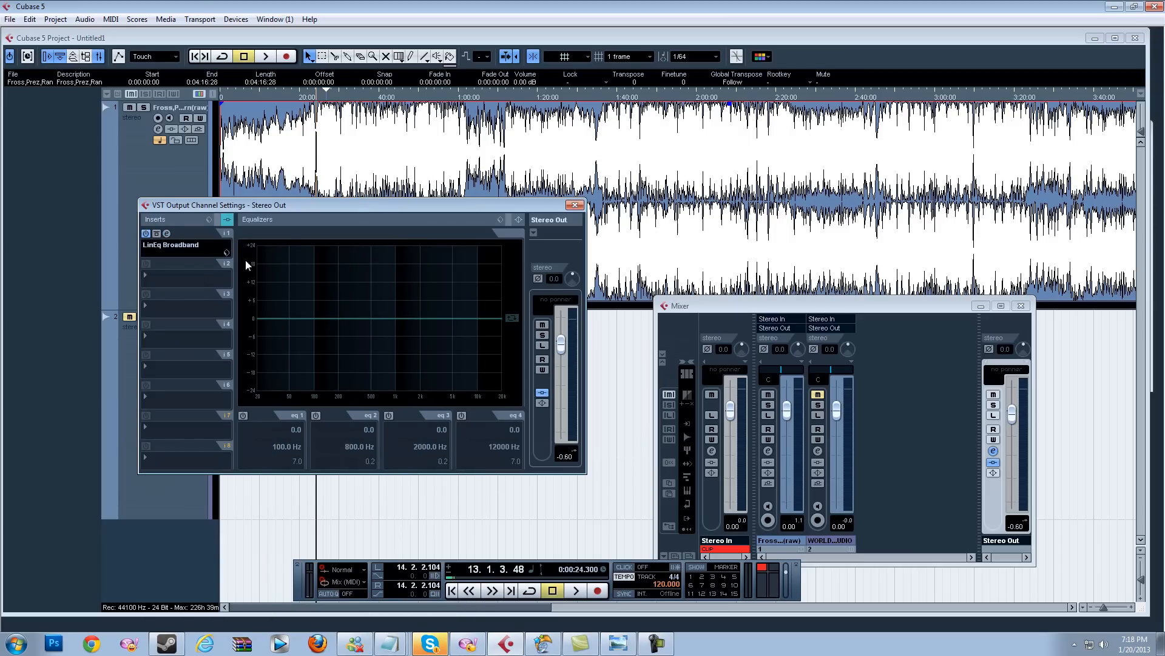
# Step: Load the Waves stereo LinMB plug-in into the second insert slot and close its editor
pyautogui.click(196, 279)
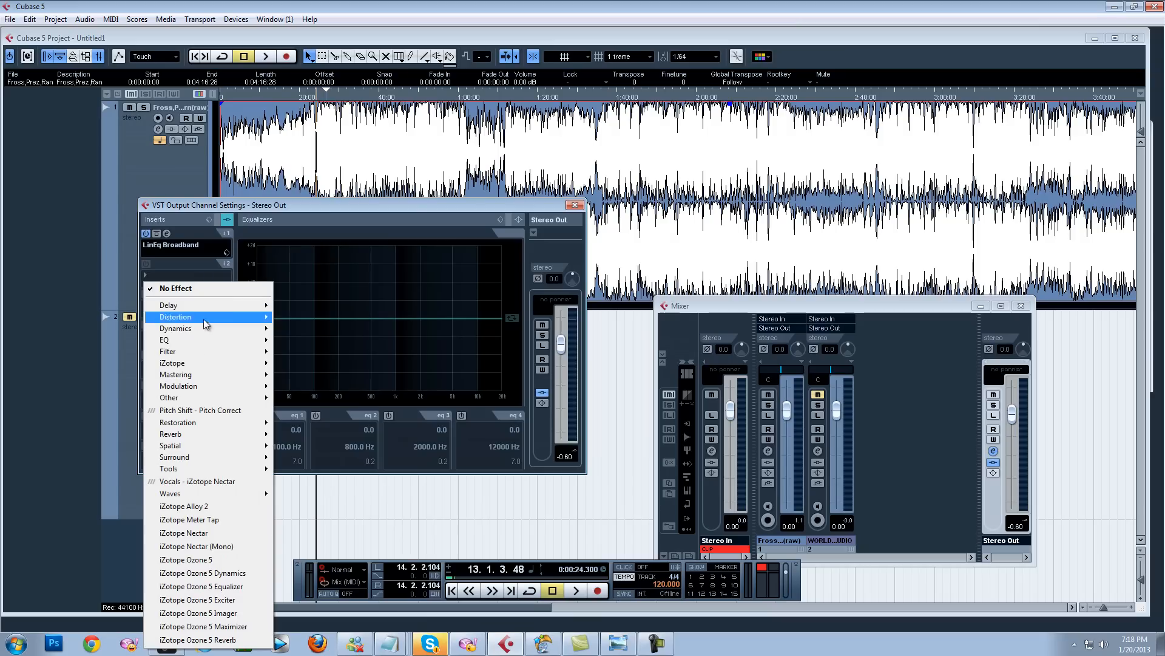
pyautogui.moveTo(200, 493)
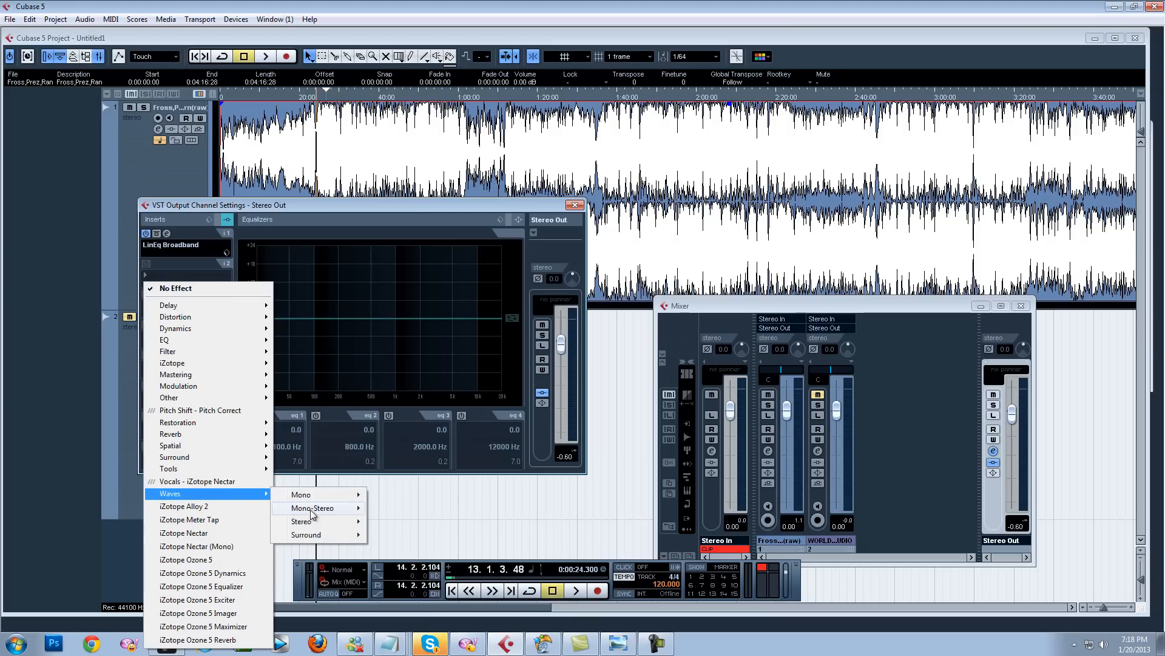
pyautogui.moveTo(312, 524)
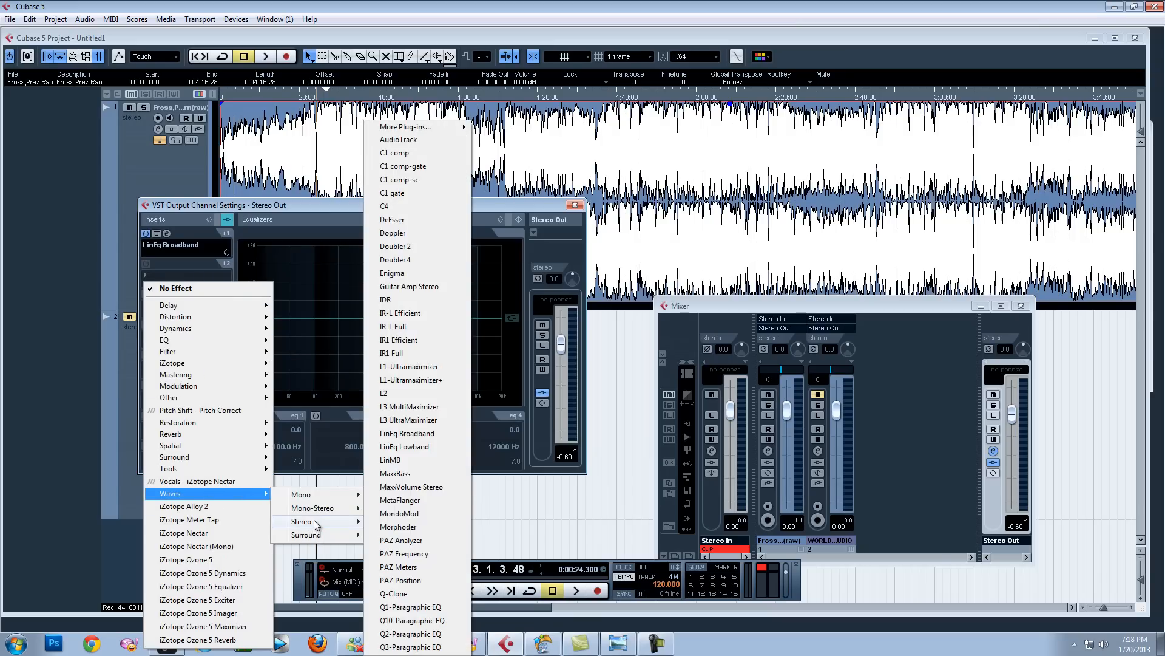
pyautogui.click(404, 464)
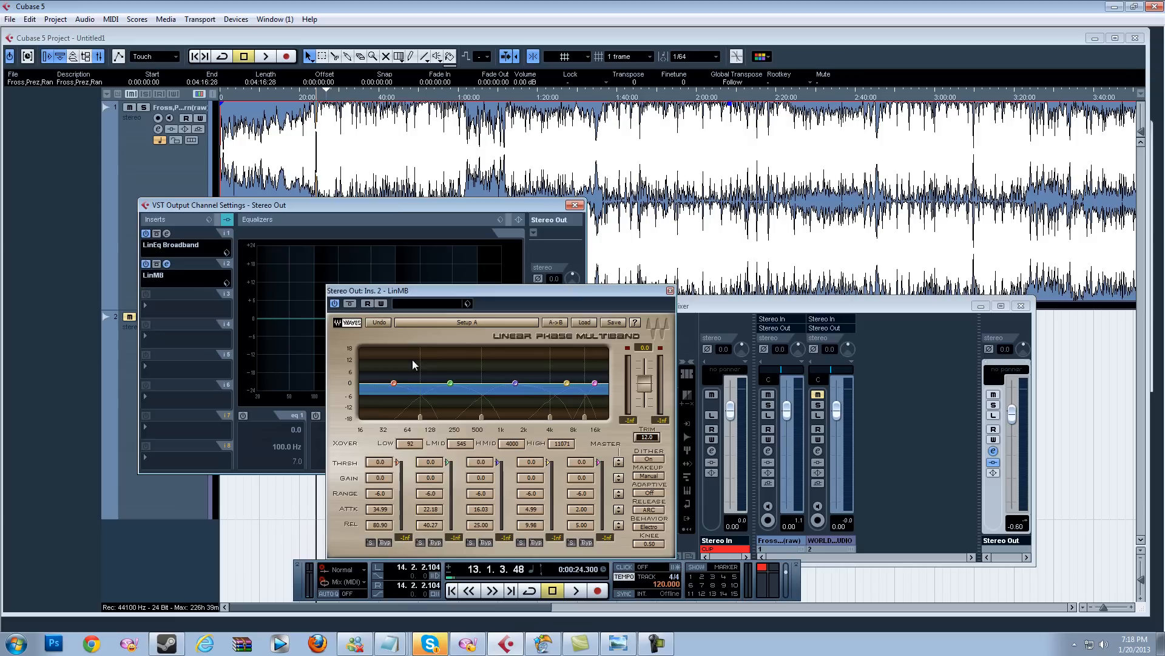
pyautogui.click(670, 290)
# Step: Load the Waves stereo RComp plug-in from the extra plug-ins list into the third insert slot and close it
pyautogui.click(209, 308)
pyautogui.moveTo(183, 508)
pyautogui.moveTo(316, 530)
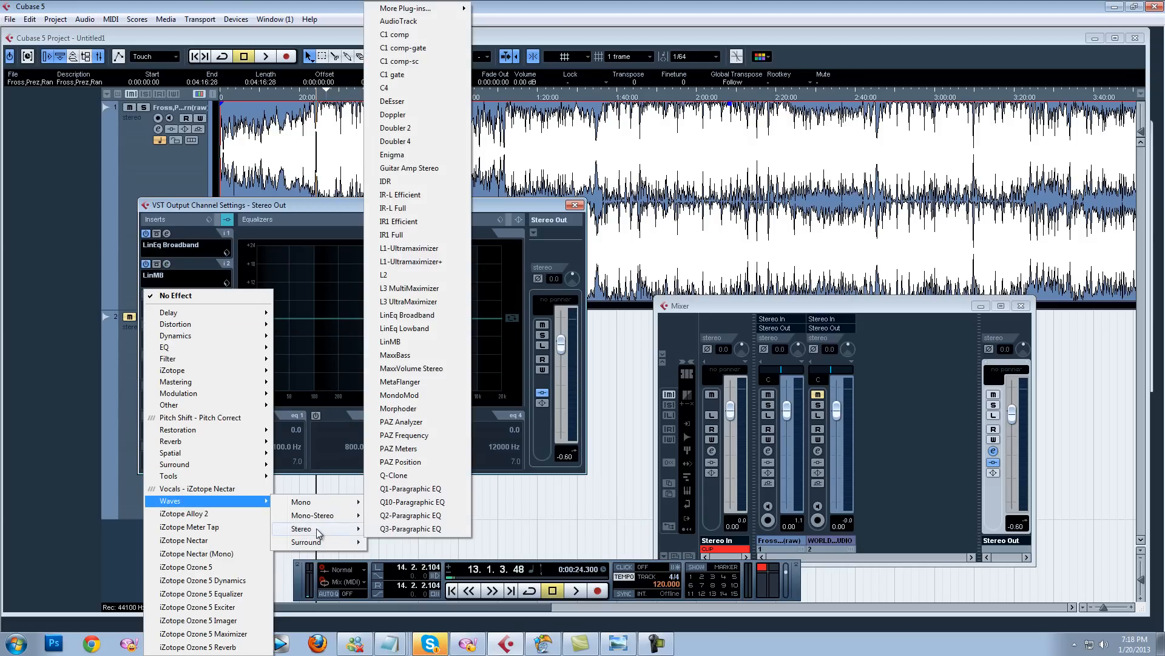
pyautogui.moveTo(427, 8)
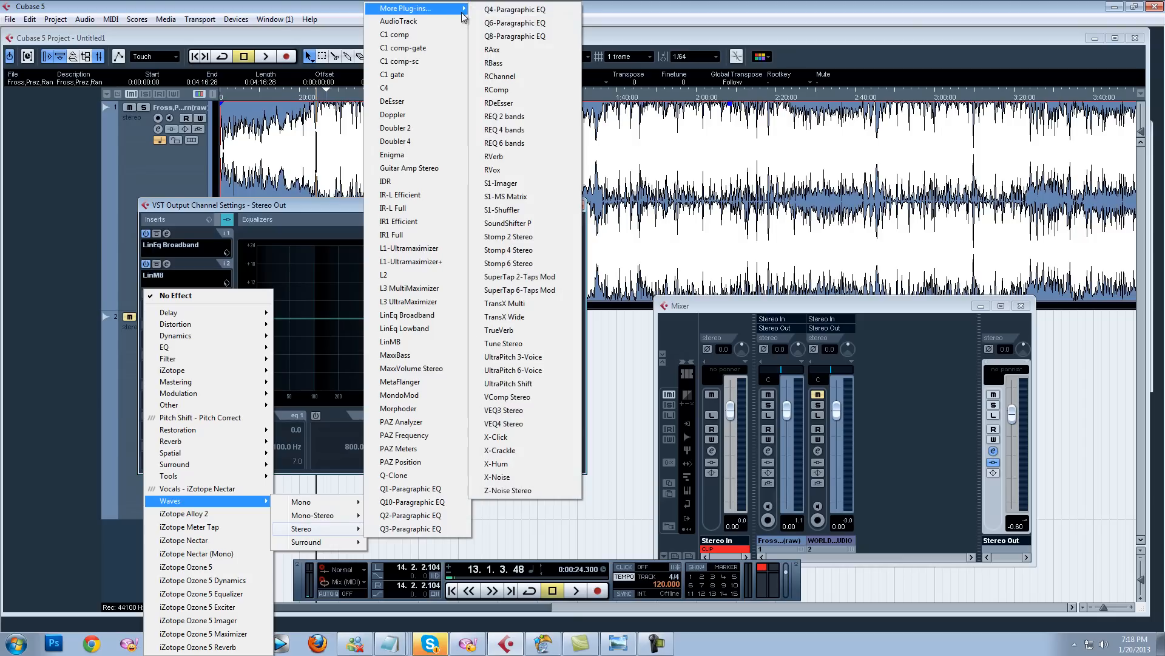
pyautogui.click(508, 90)
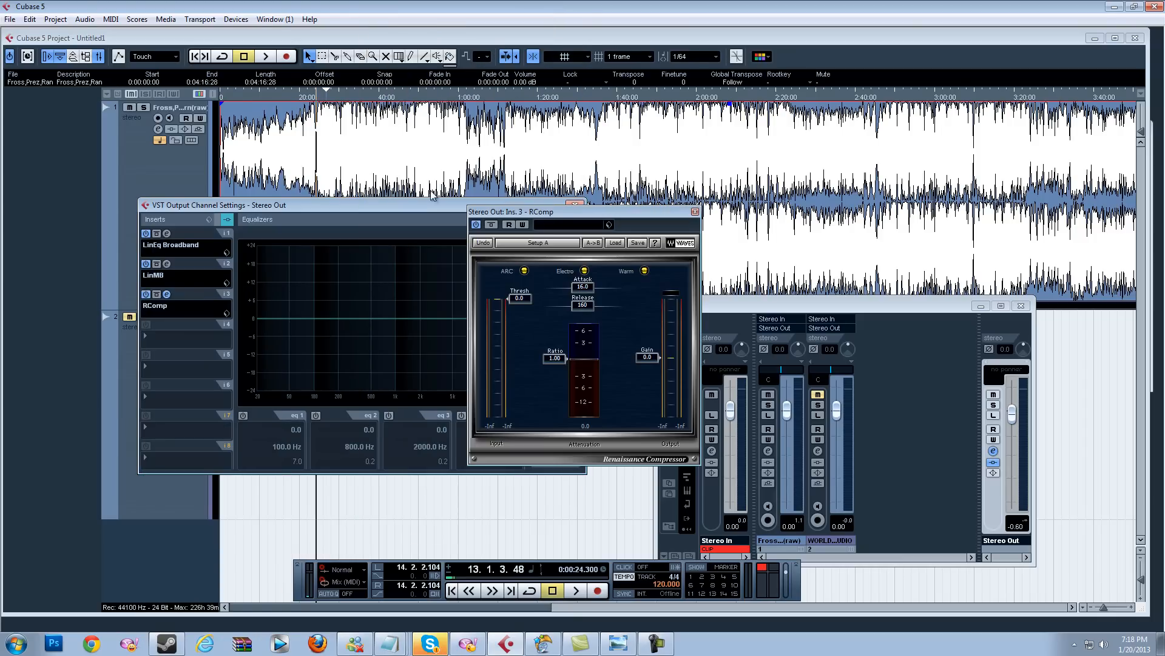
pyautogui.click(695, 213)
# Step: Load the Waves stereo L2 plug-in into the fourth insert slot and close its editor
pyautogui.click(177, 340)
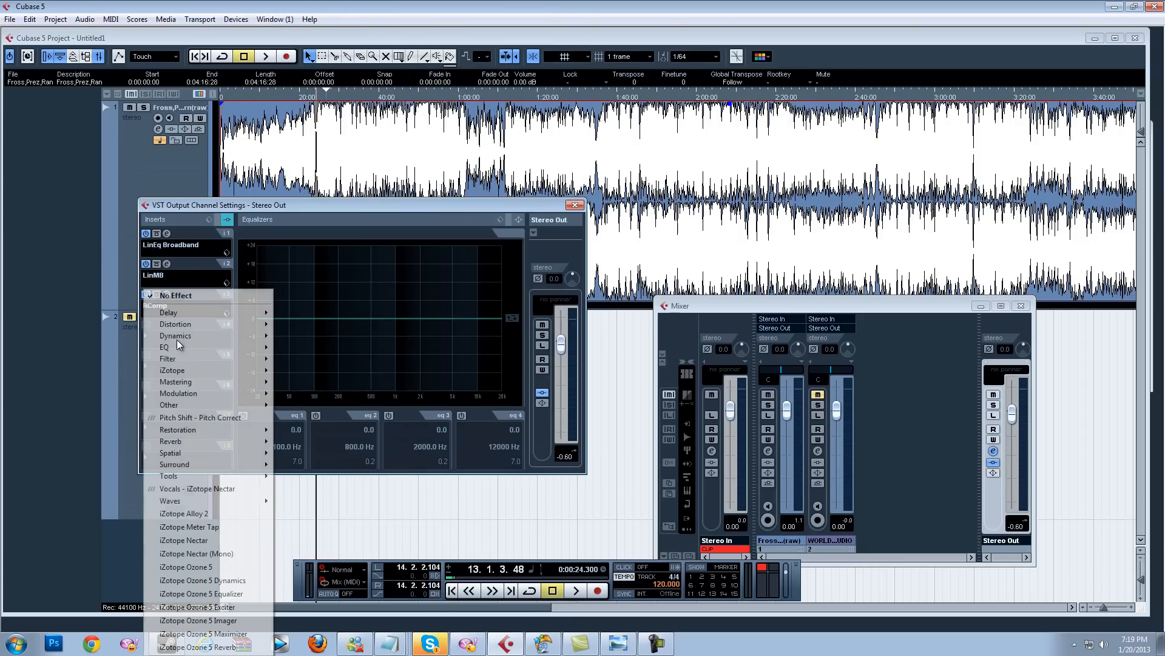
pyautogui.moveTo(180, 501)
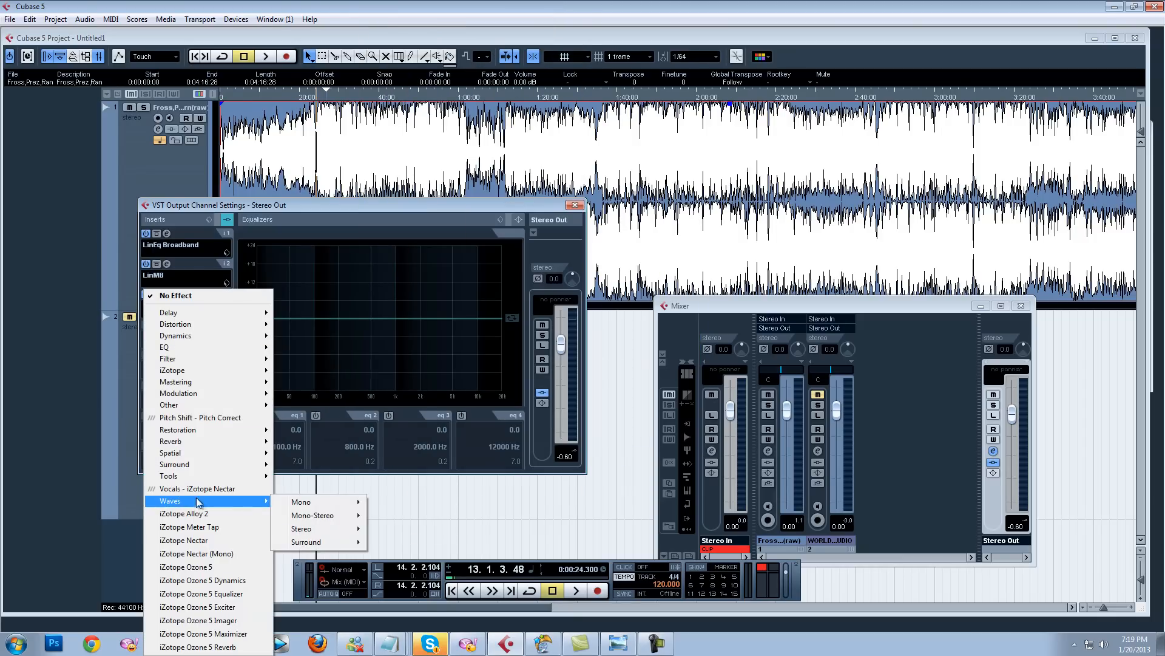
pyautogui.moveTo(309, 532)
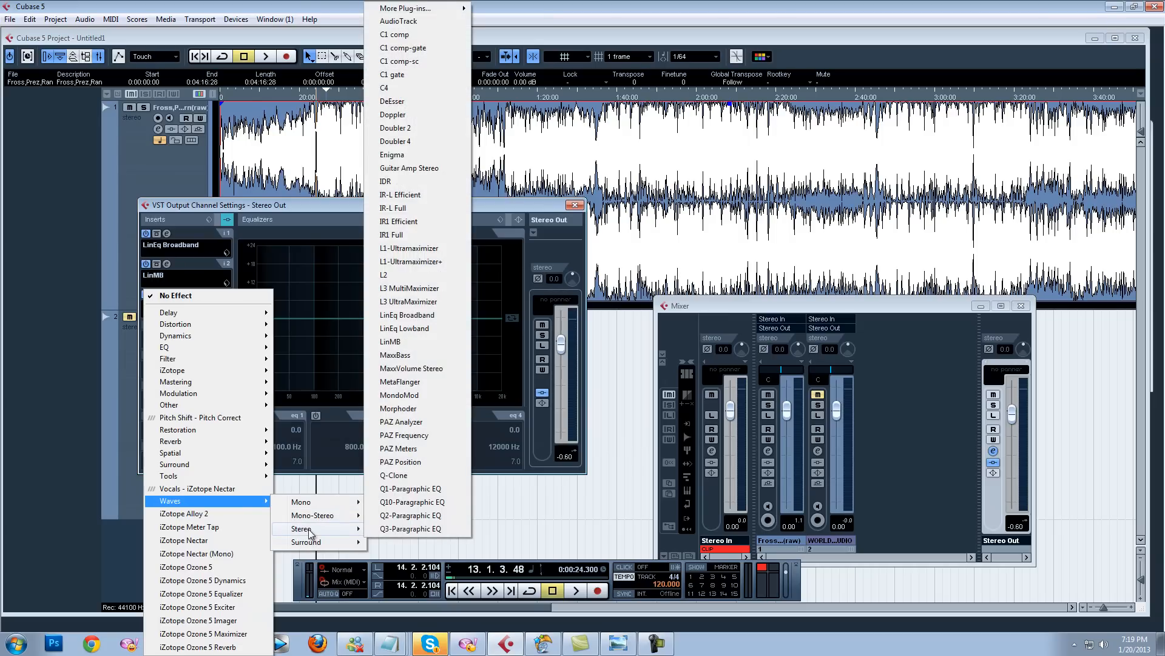
pyautogui.click(402, 275)
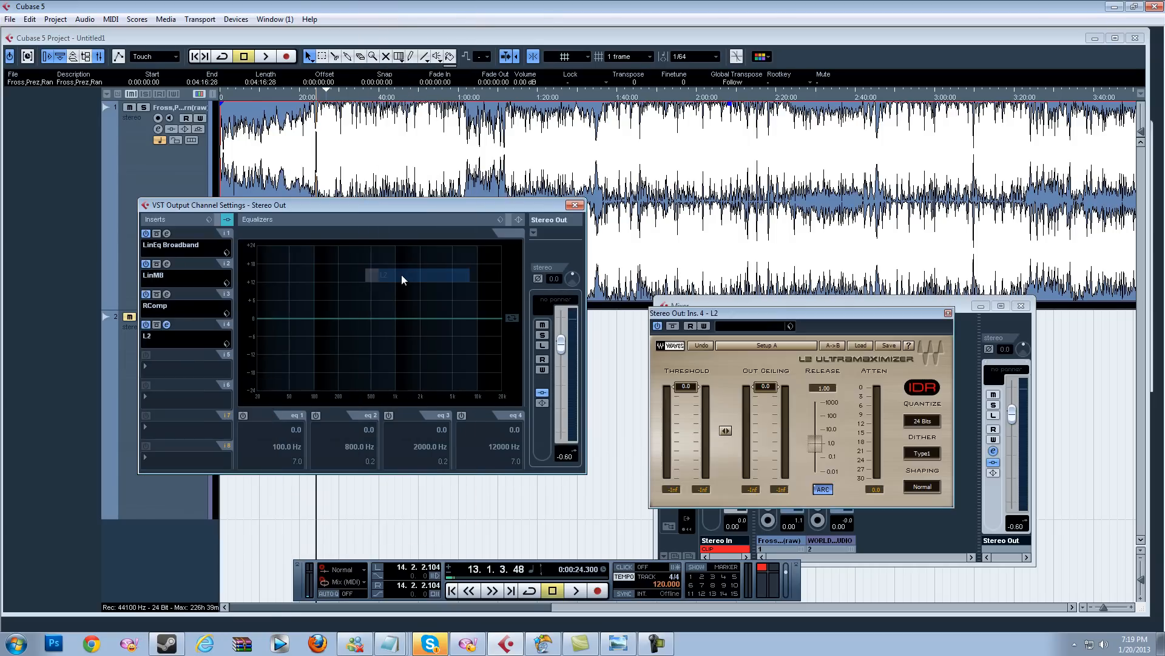
pyautogui.click(948, 313)
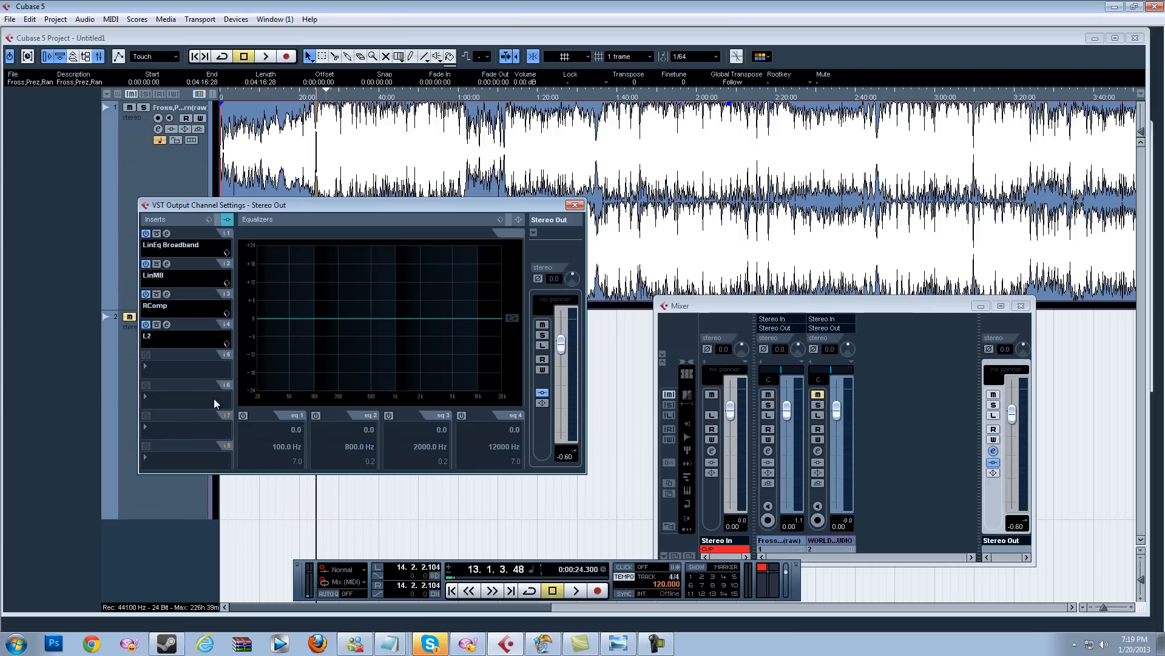
# Step: Insert the REVerence reverb plug-in into the sixth Stereo Out insert slot
pyautogui.click(175, 401)
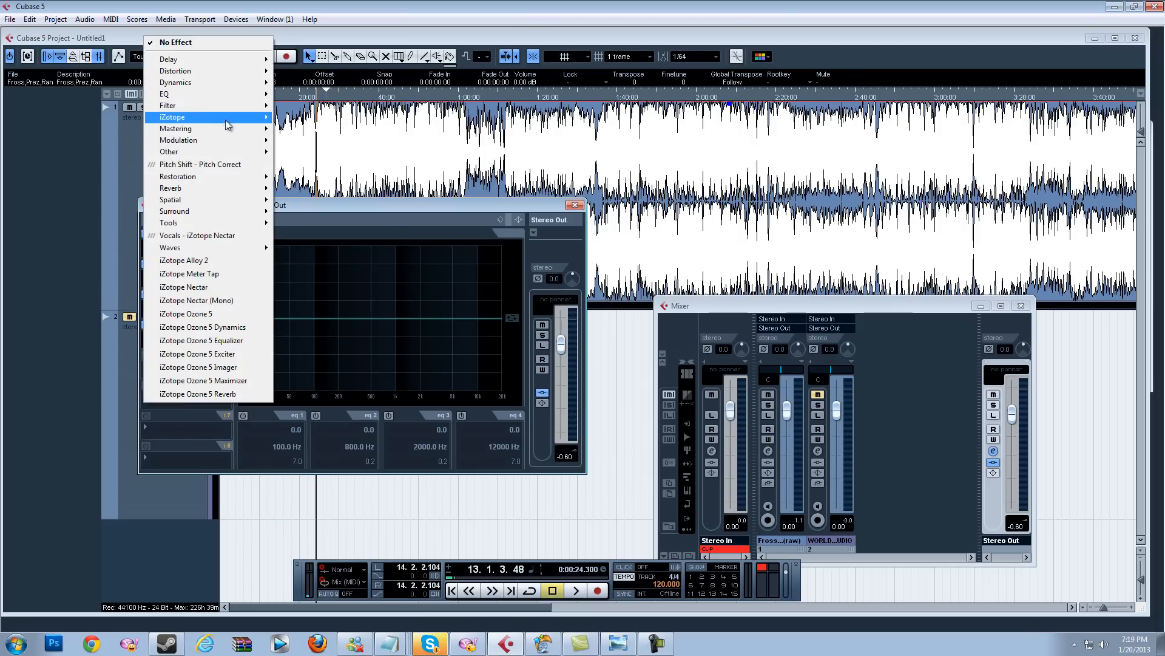
pyautogui.moveTo(182, 189)
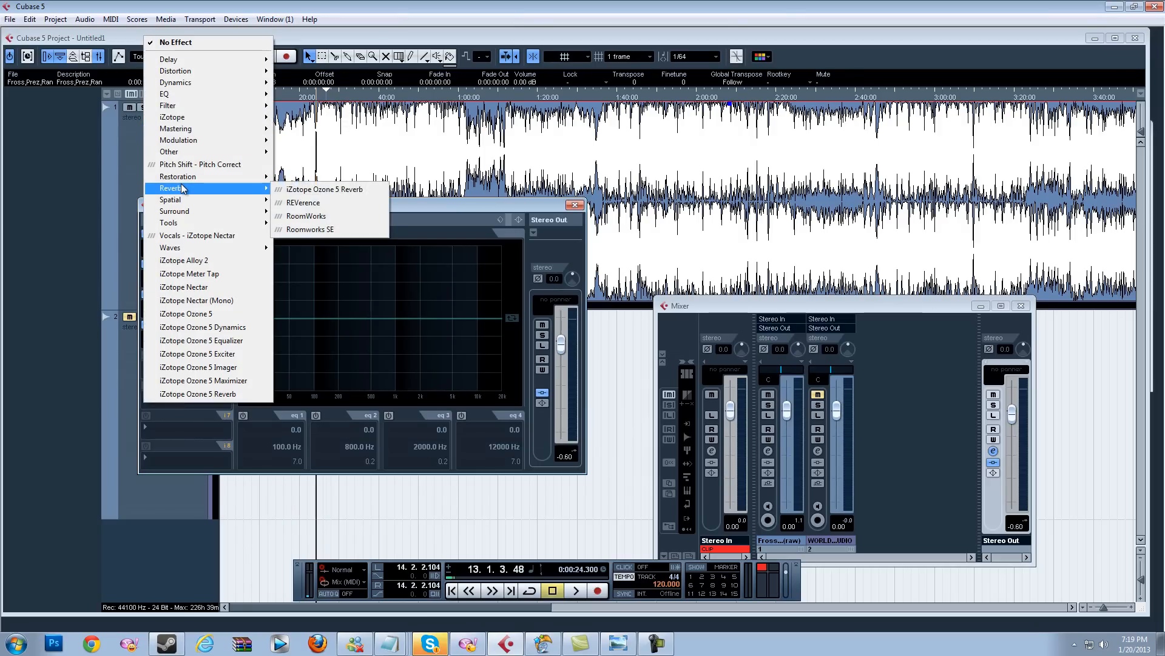
pyautogui.click(326, 206)
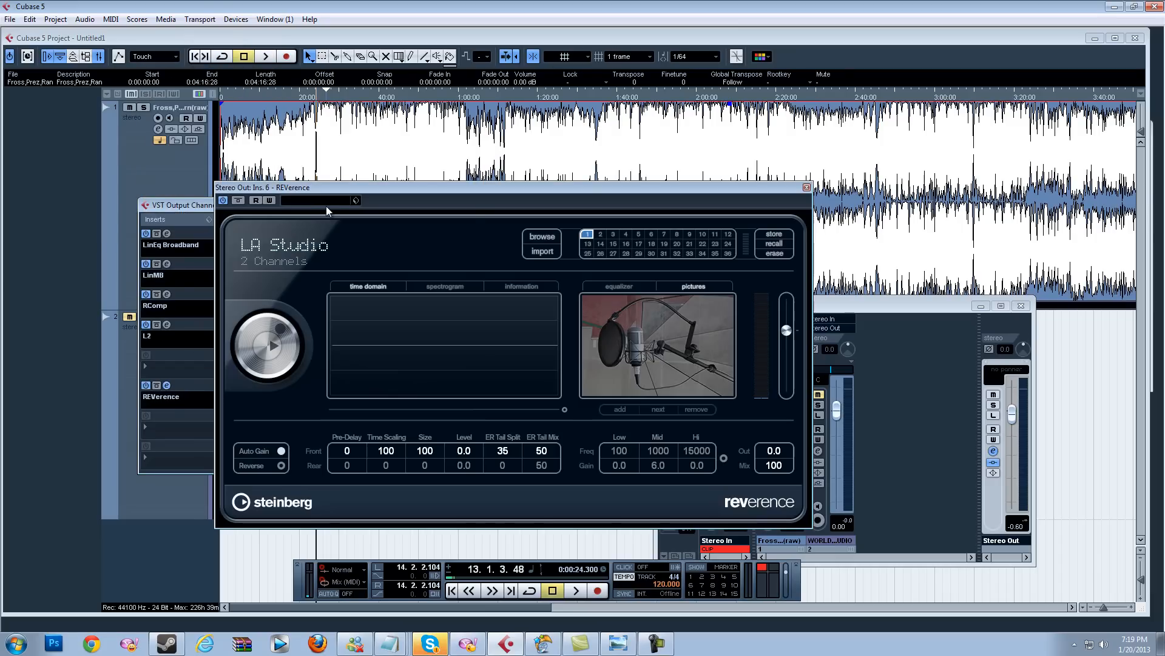
# Step: Browse REVerence's impulse response presets and load the LA Studio program
pyautogui.click(303, 201)
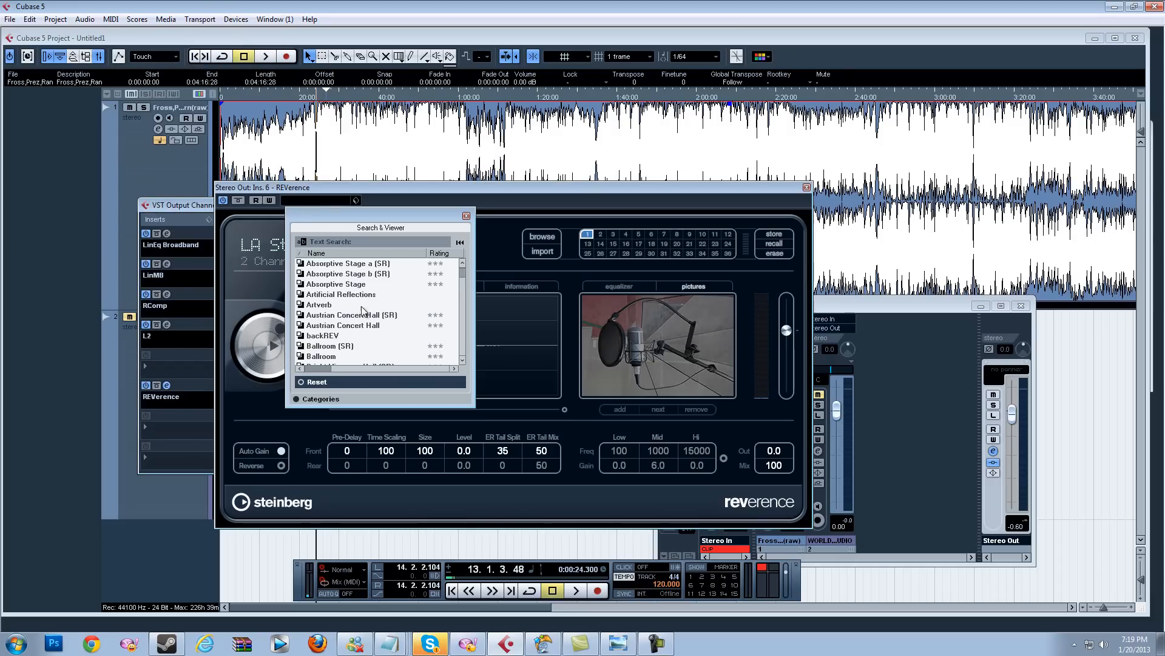
pyautogui.click(423, 275)
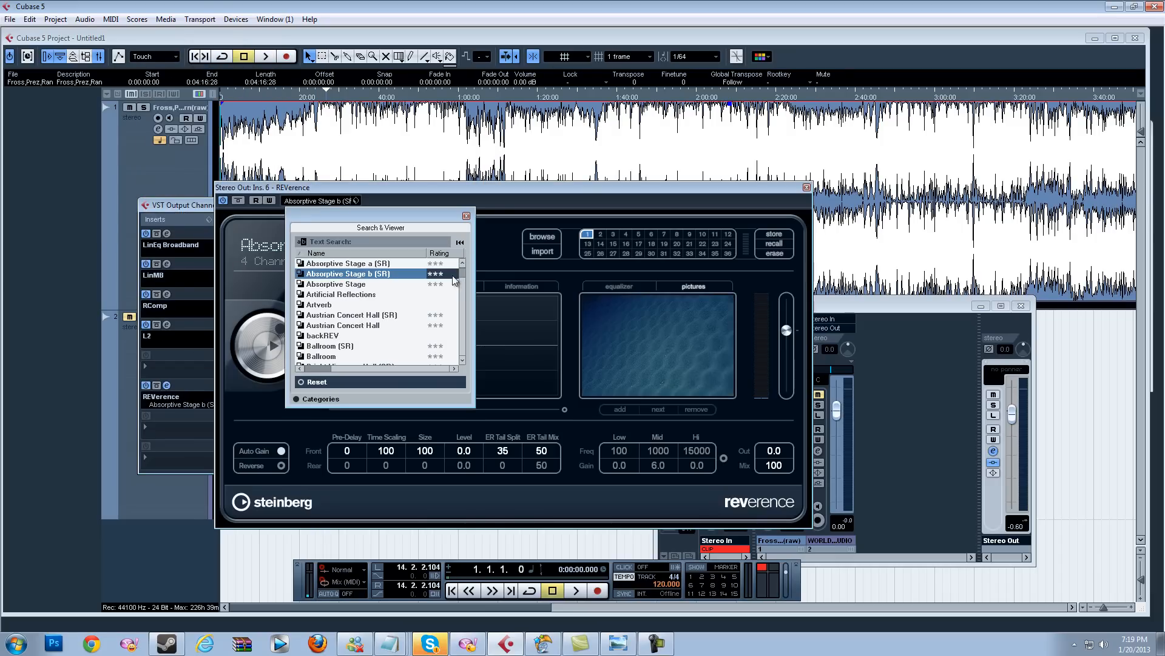
pyautogui.moveTo(463, 274); pyautogui.dragTo(465, 310)
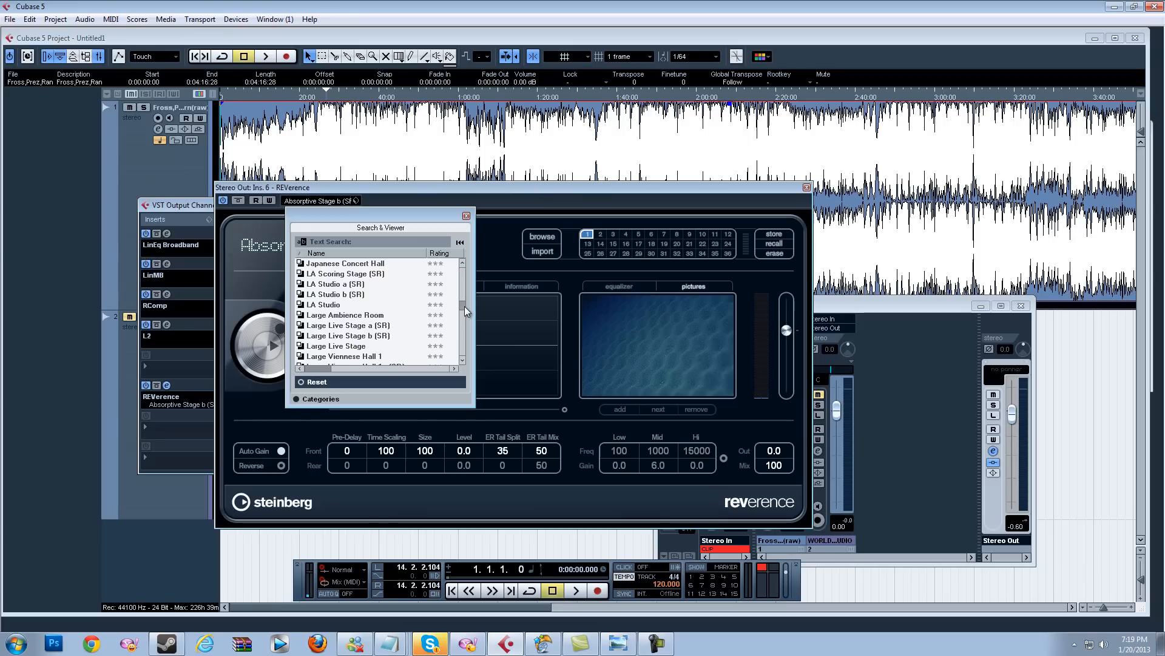
pyautogui.doubleClick(343, 300)
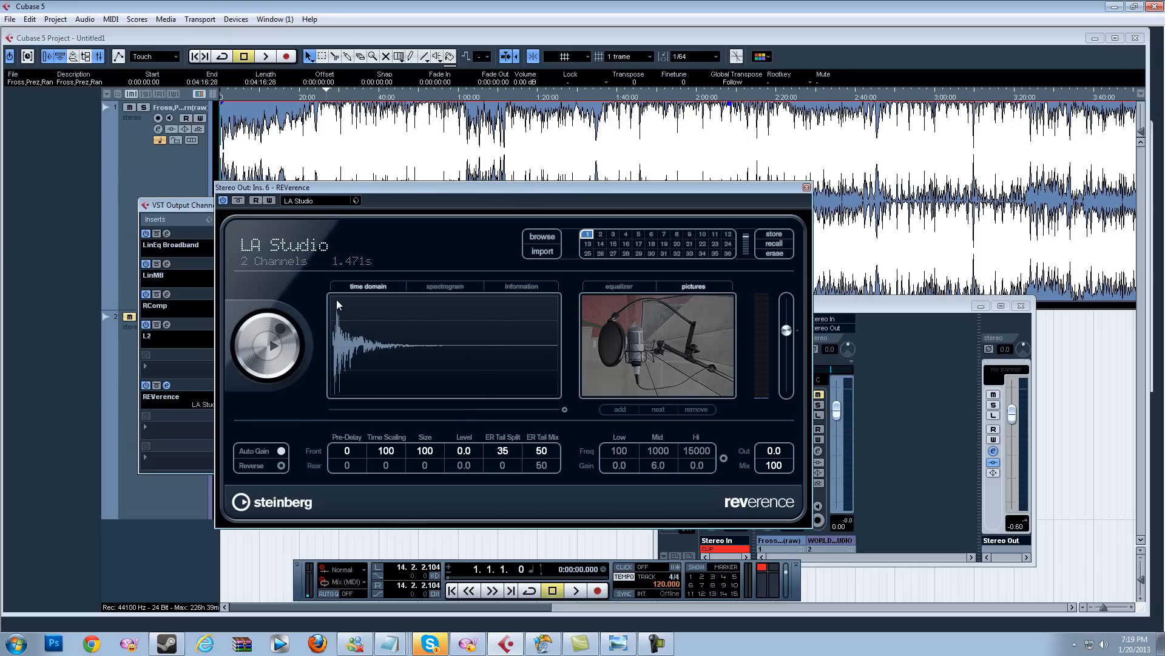
# Step: Set the REVerence Mix value to 5 and close the plug-in window
pyautogui.click(775, 465)
pyautogui.write('5')
pyautogui.press('Return')
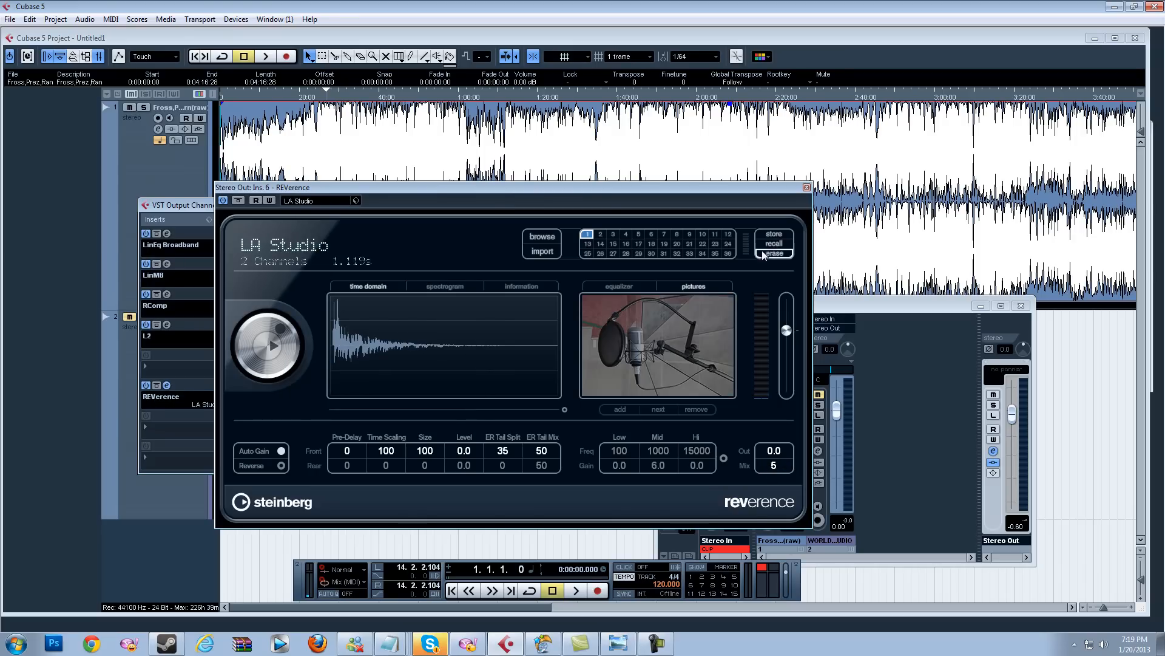
pyautogui.click(807, 187)
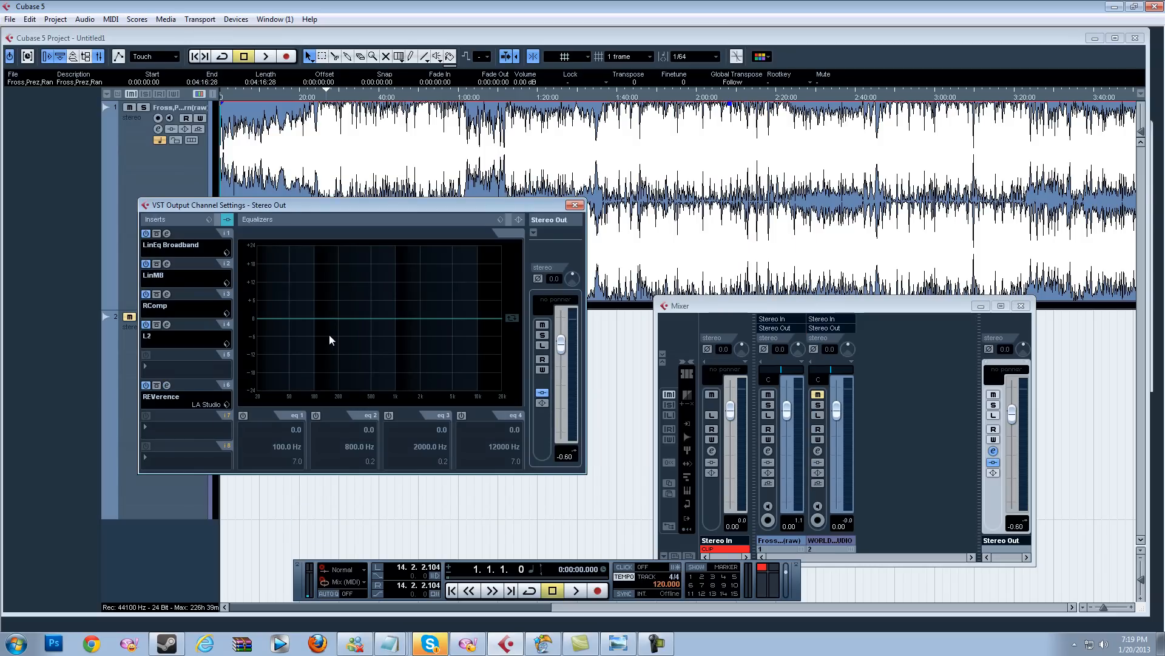
# Step: Deactivate the REVerence, L2, RComp and LinMB inserts on the Stereo Out channel
pyautogui.click(146, 386)
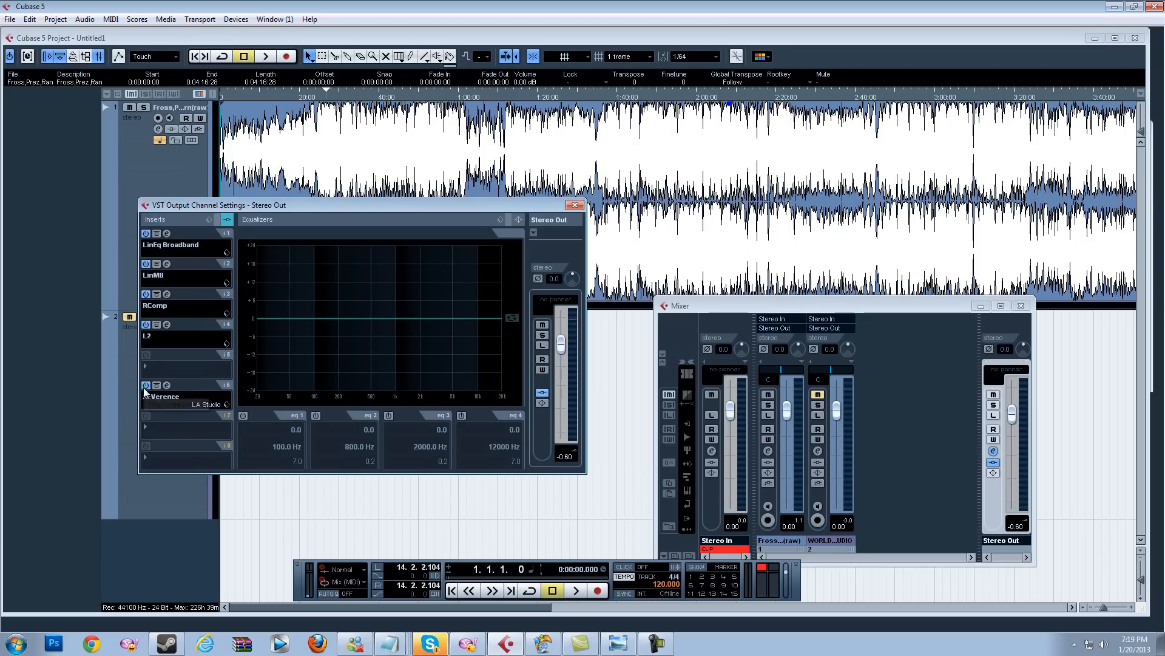
pyautogui.click(146, 324)
pyautogui.click(146, 294)
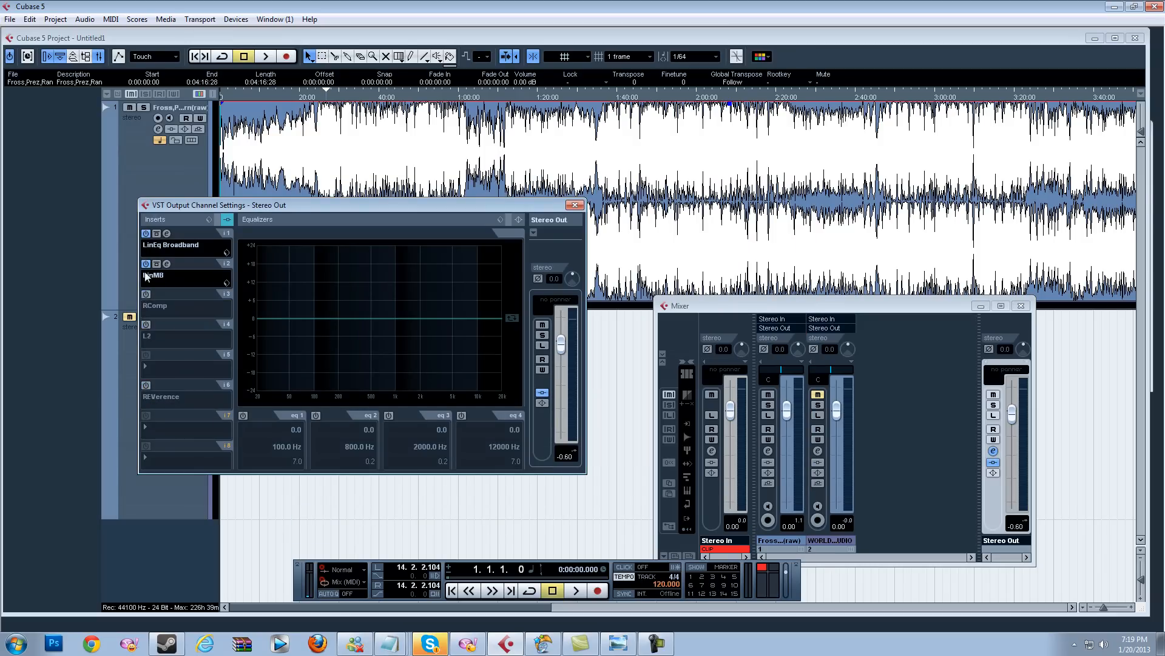
pyautogui.click(146, 264)
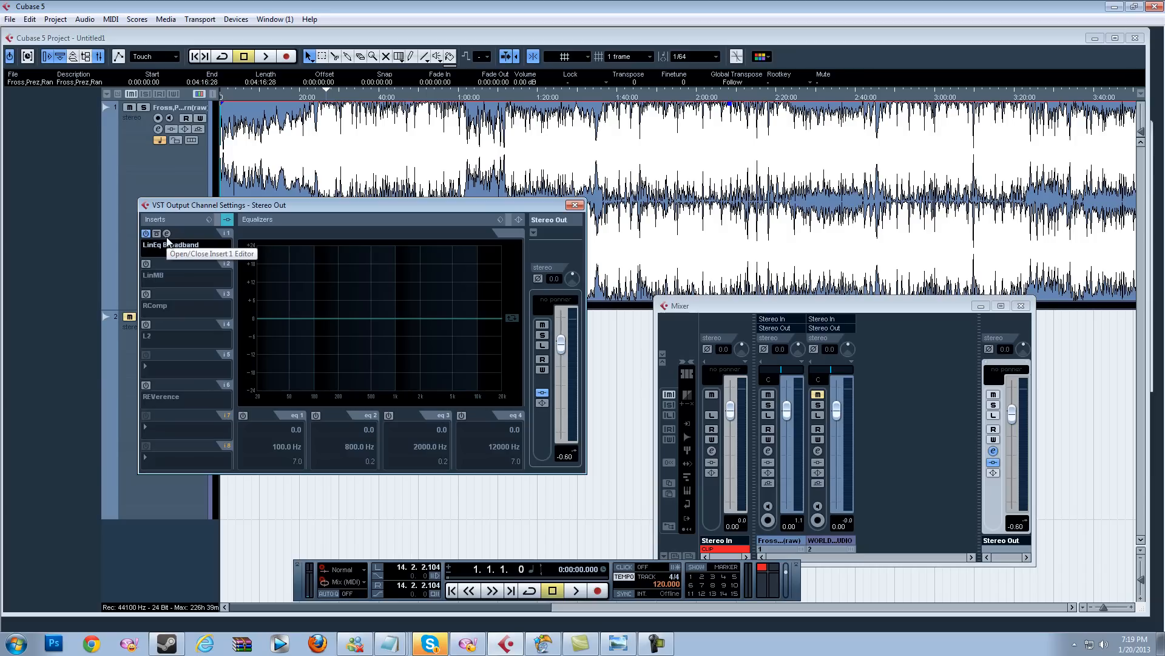
# Step: Open the LinEq Broadband editor on the Stereo Out and load the Baxandall, Lo-mid, warm, presence, hi factory preset
pyautogui.click(166, 234)
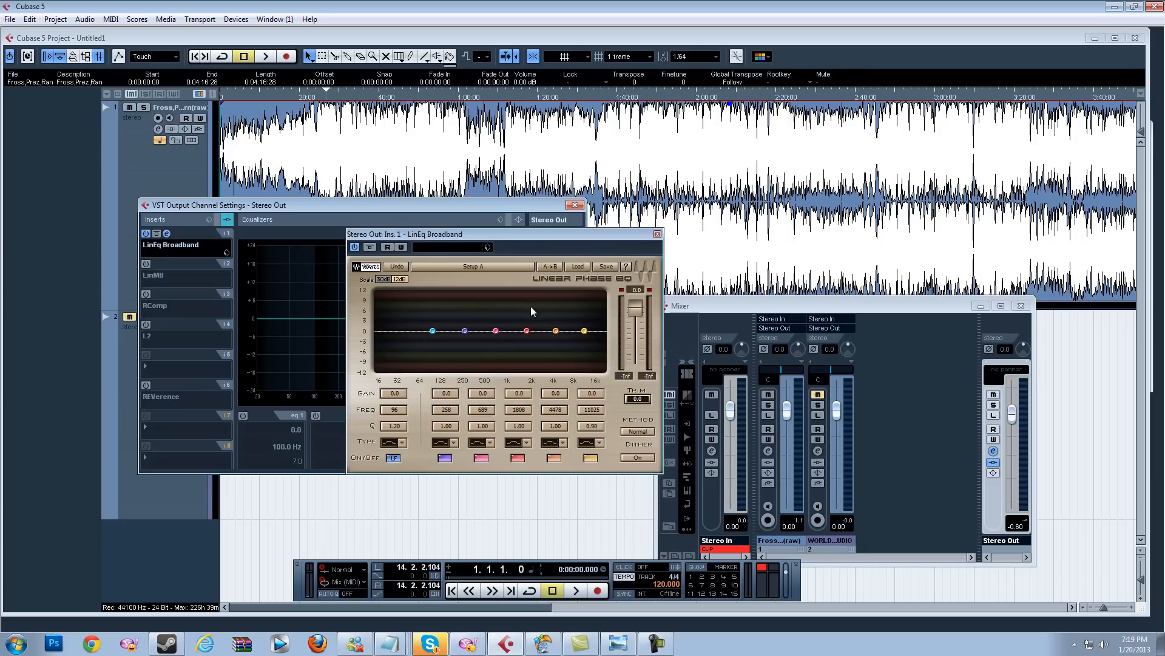
pyautogui.click(579, 267)
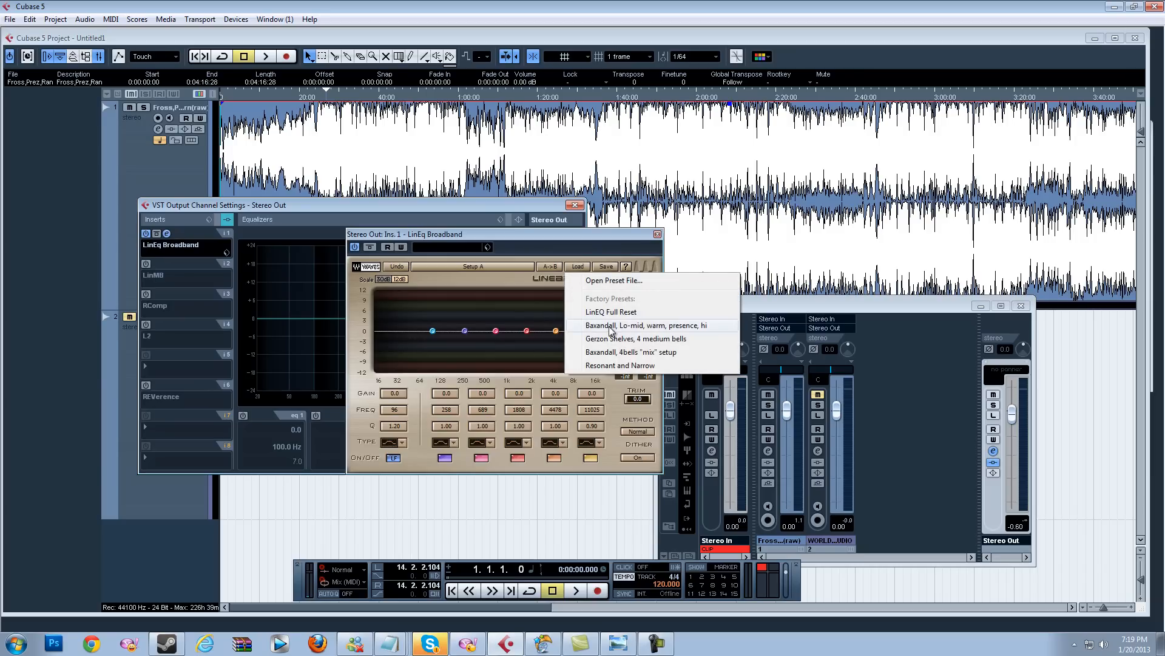
pyautogui.click(707, 327)
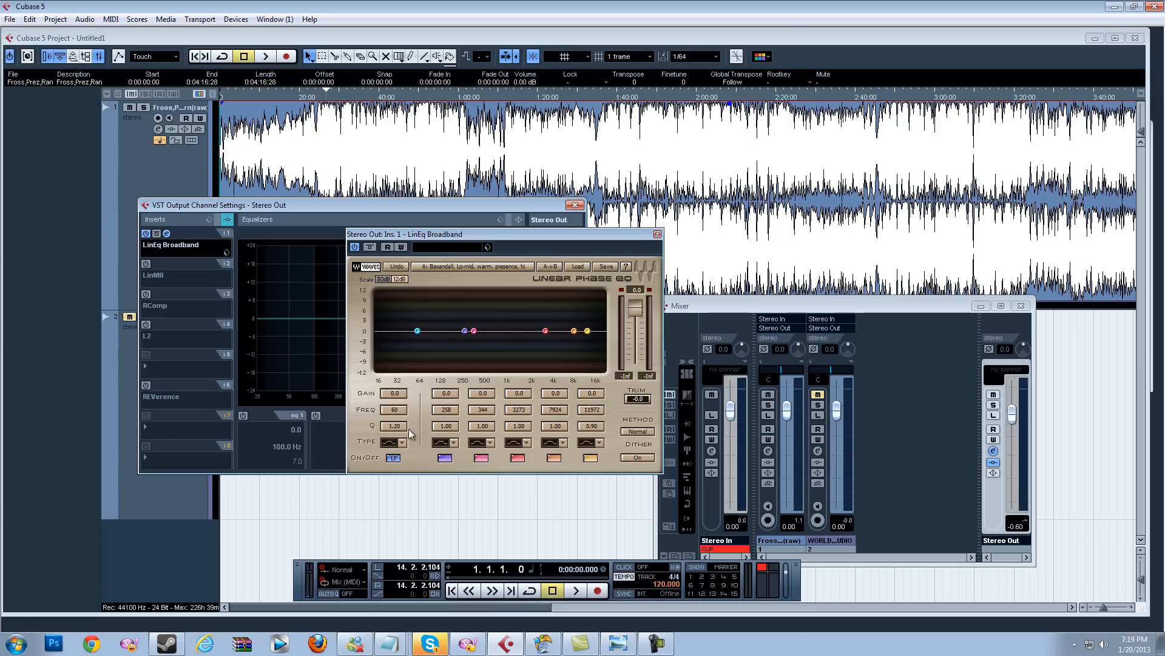
# Step: Set the first LinEq band's frequency to 21 Hz and change its type to Hi-Pass
pyautogui.click(395, 412)
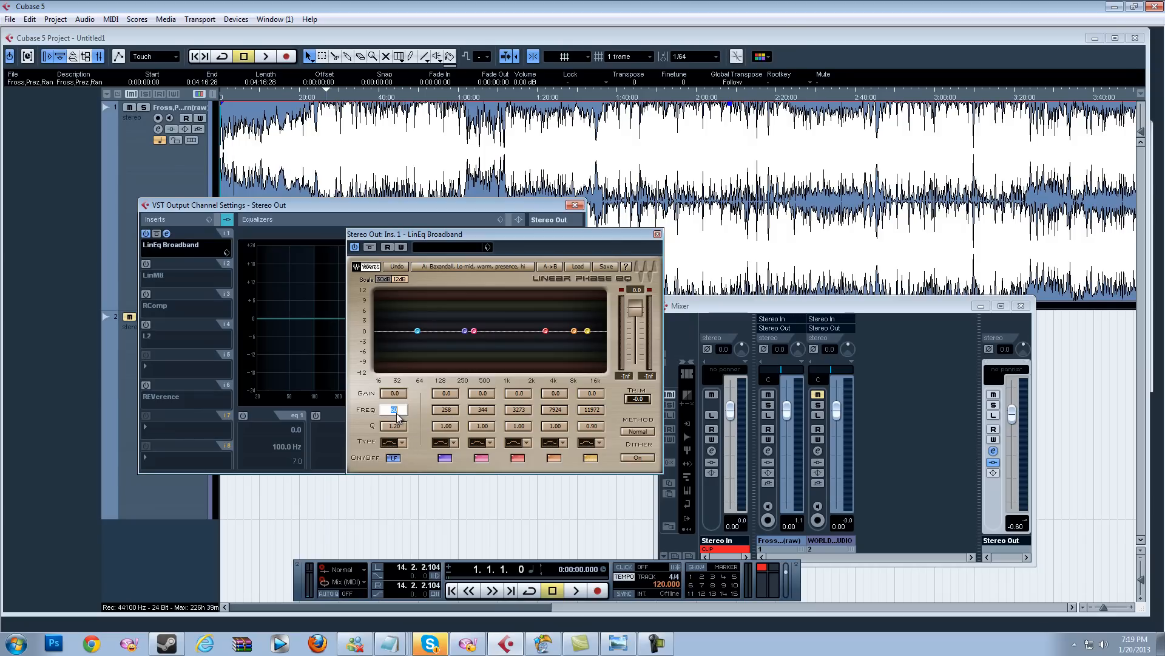
pyautogui.press('Return')
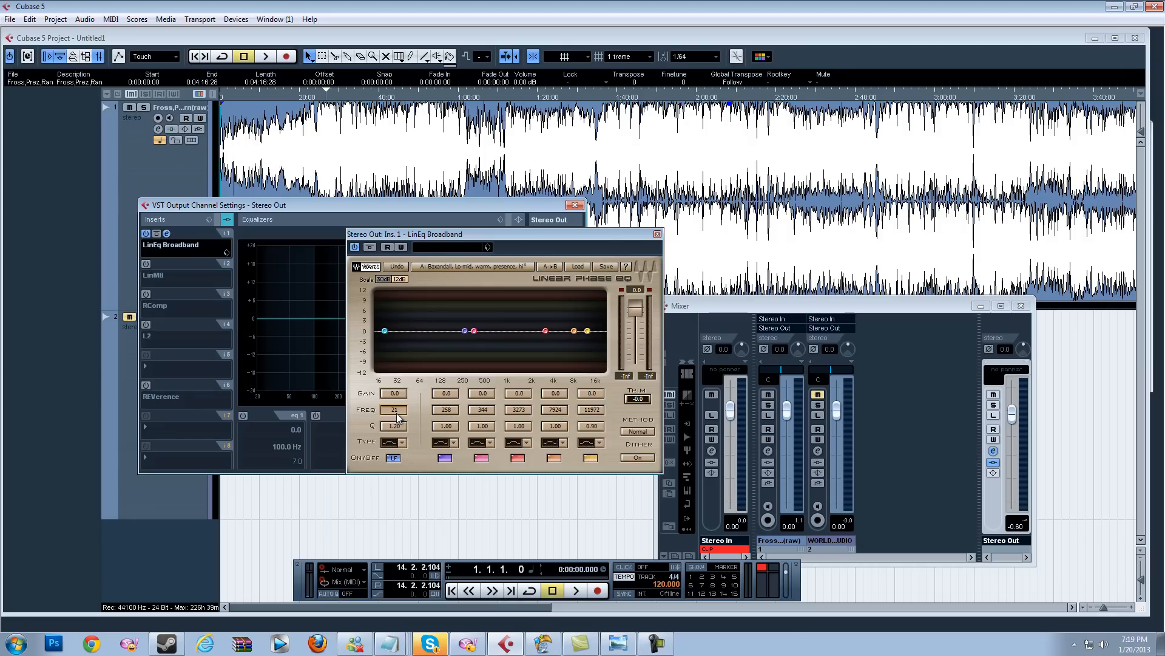
pyautogui.click(402, 443)
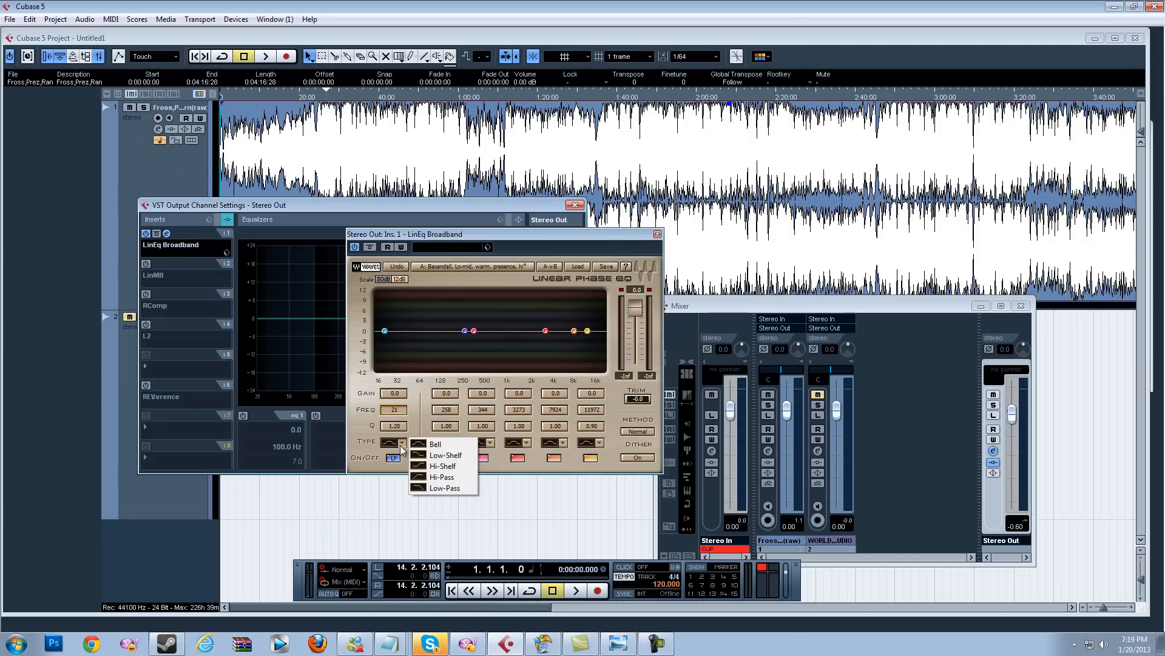
pyautogui.click(437, 477)
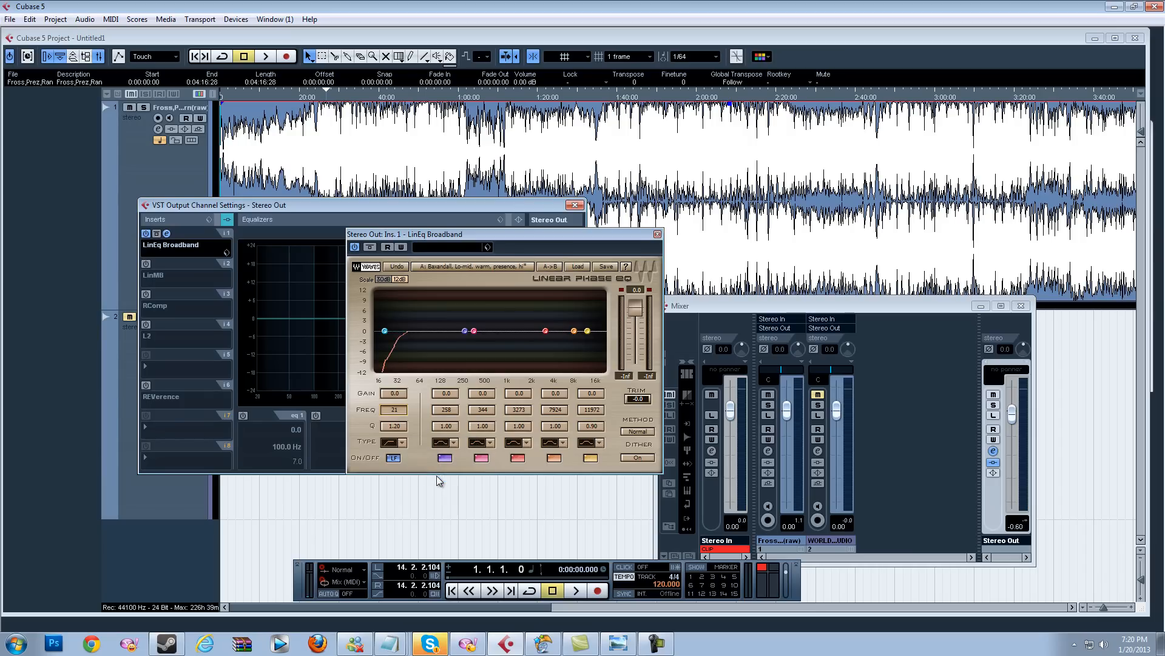
# Step: Set the gains of LinEq bands two, three and four to -0.5, -1.0 and -0.5 dB
pyautogui.click(446, 393)
pyautogui.click(455, 394)
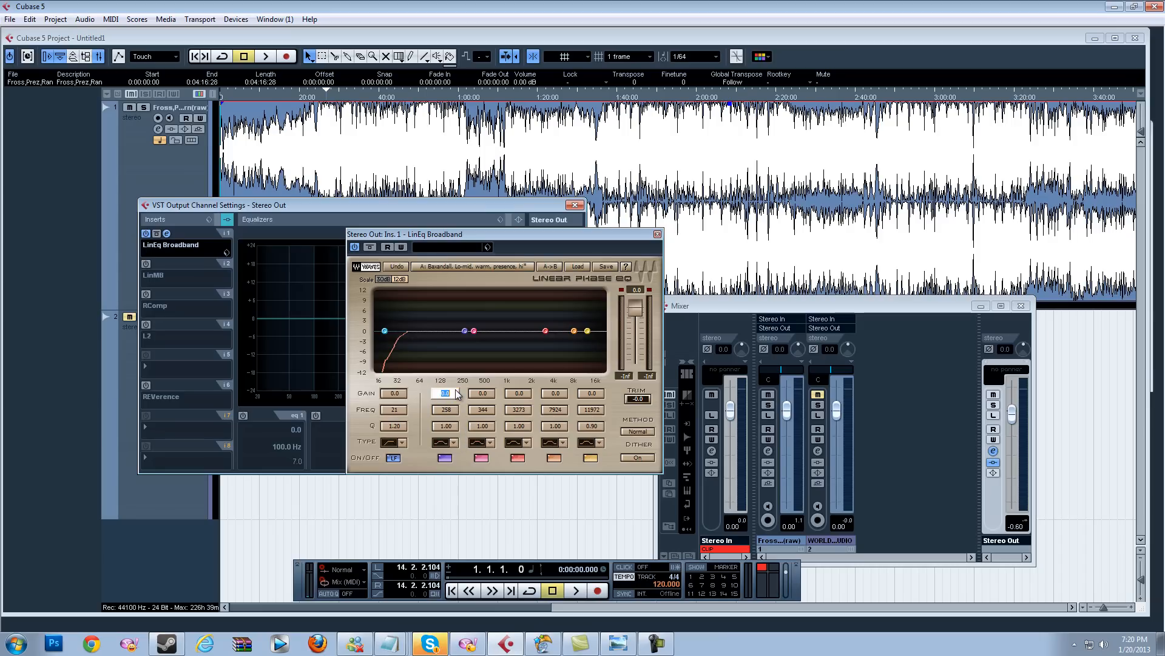
pyautogui.press('Tab')
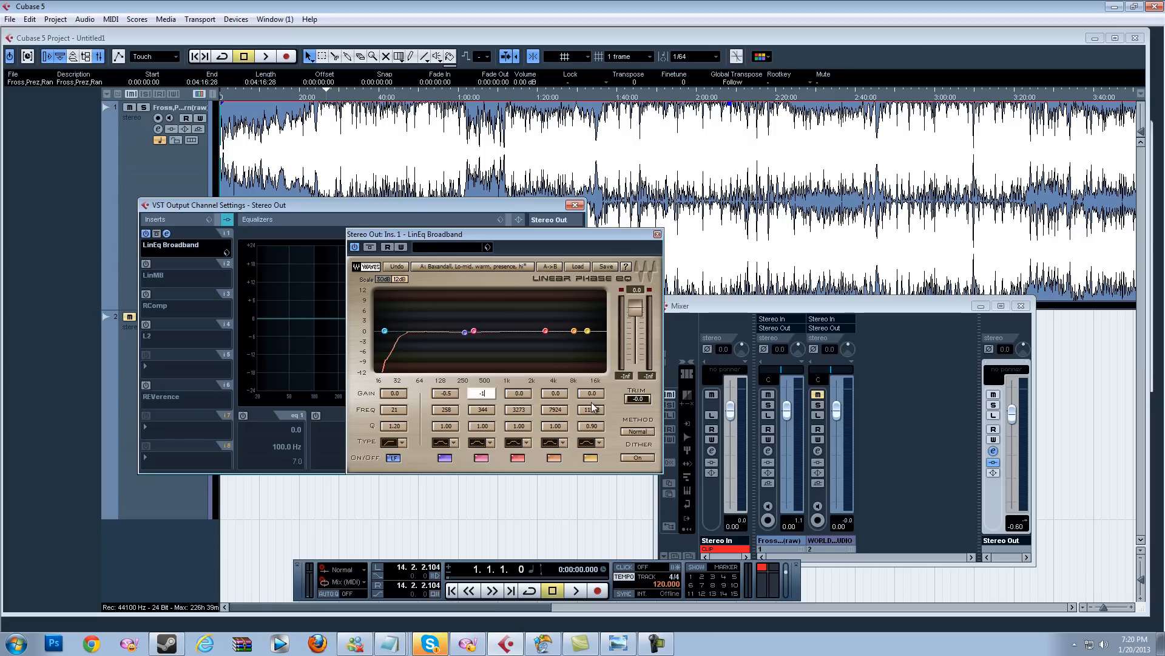
pyautogui.write('-1')
pyautogui.press('Return')
pyautogui.click(526, 394)
pyautogui.write('-0.5')
pyautogui.press('Return')
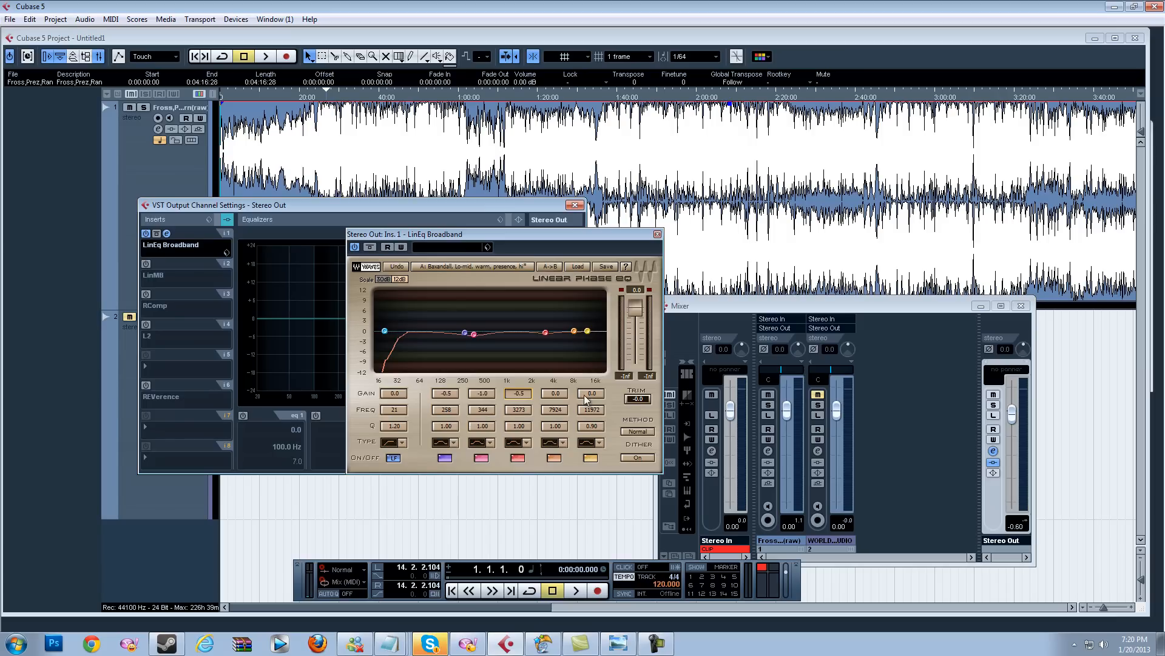
# Step: Set the gains of LinEq bands five and six to 0.5 and 1.0 dB
pyautogui.click(555, 394)
pyautogui.write('0.5')
pyautogui.press('Return')
pyautogui.click(591, 396)
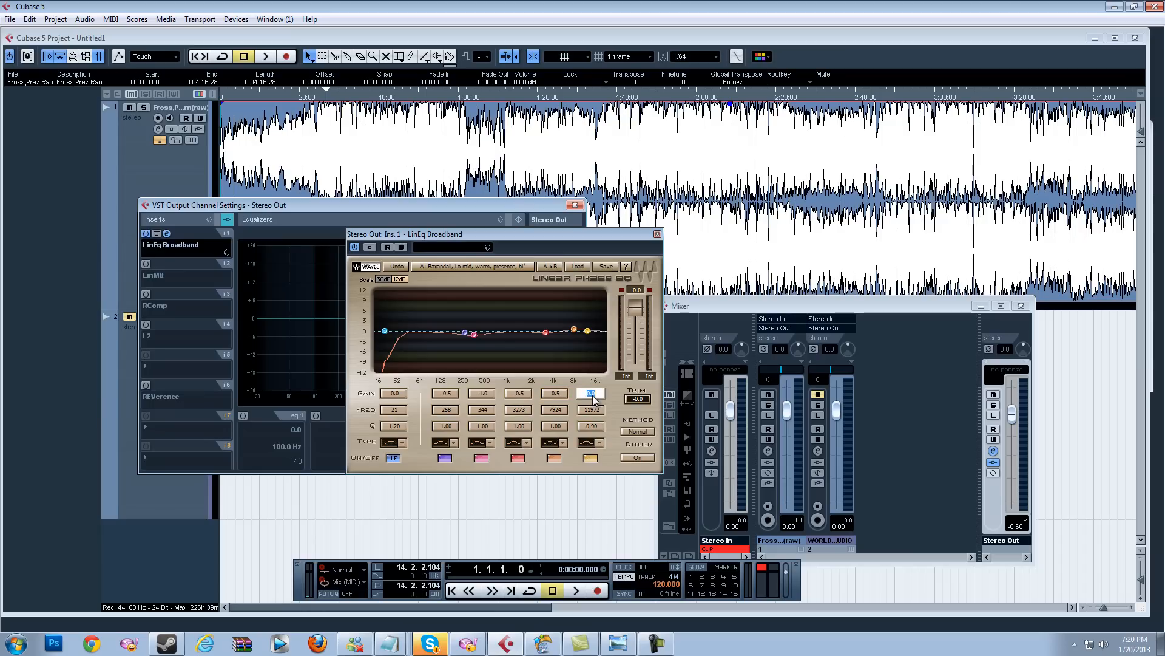
pyautogui.write('1')
pyautogui.press('Return')
# Step: Play the track from about 0:20, toggling the LinEq effect off and on to compare, then stop and close the editor
pyautogui.click(327, 98)
pyautogui.press('space')
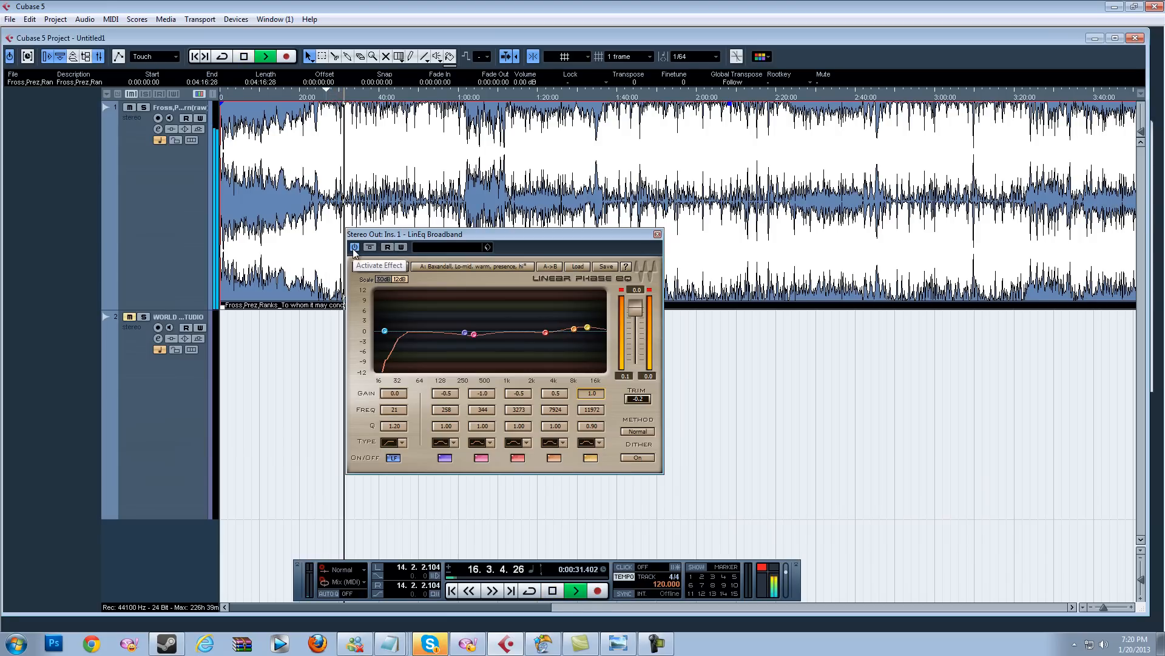
pyautogui.click(354, 248)
pyautogui.click(355, 247)
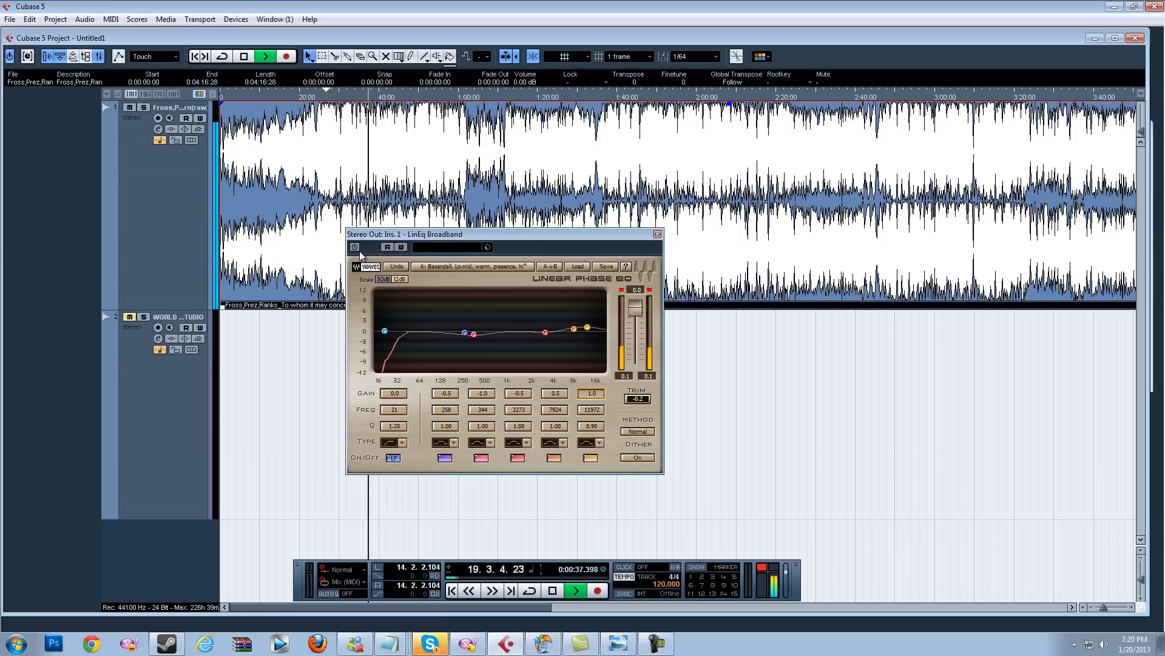
pyautogui.press('space')
pyautogui.click(658, 234)
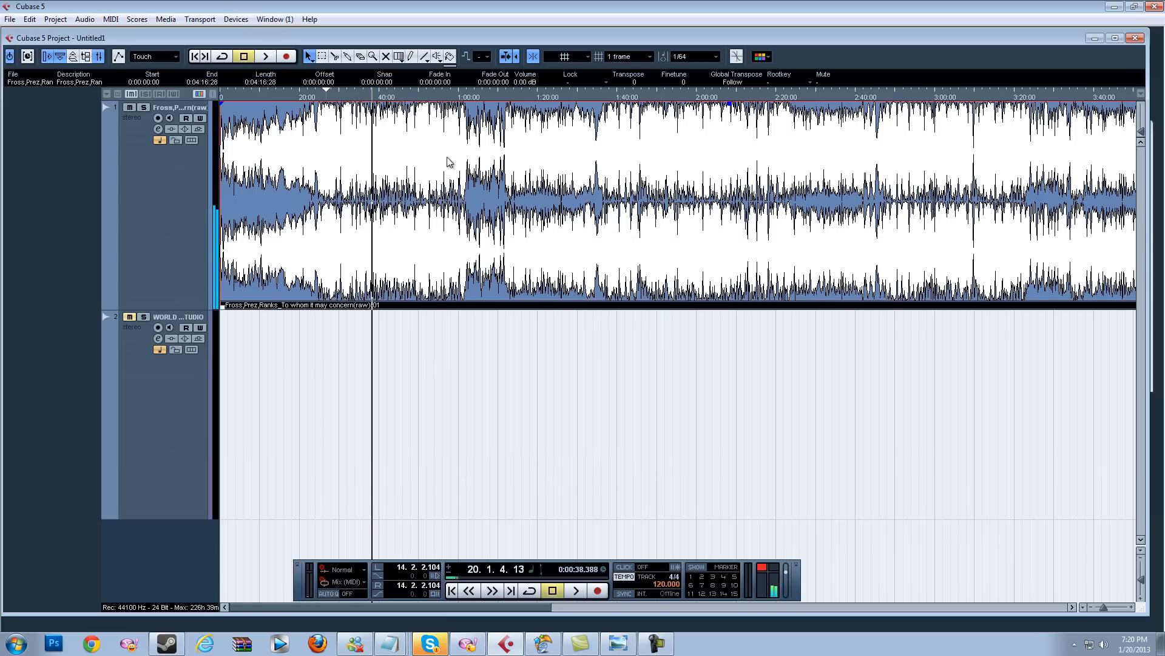
# Step: Reopen the Stereo Out channel settings from the mixer, reactivate the LinMB insert and open its editor
pyautogui.click(235, 19)
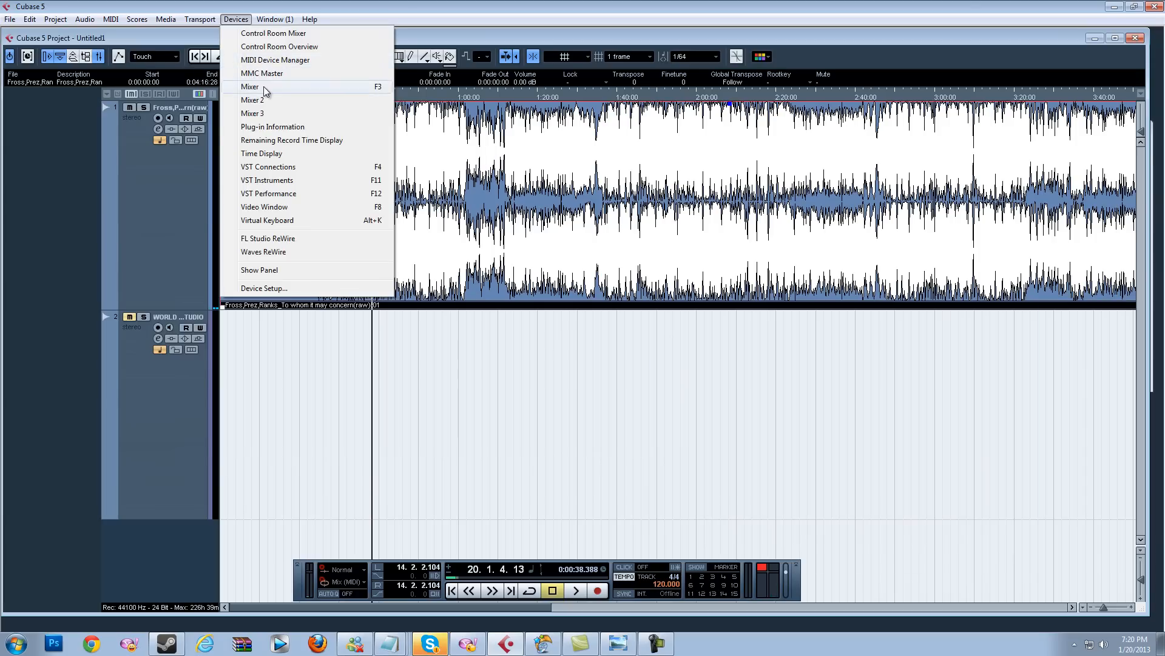
pyautogui.click(268, 90)
pyautogui.click(993, 450)
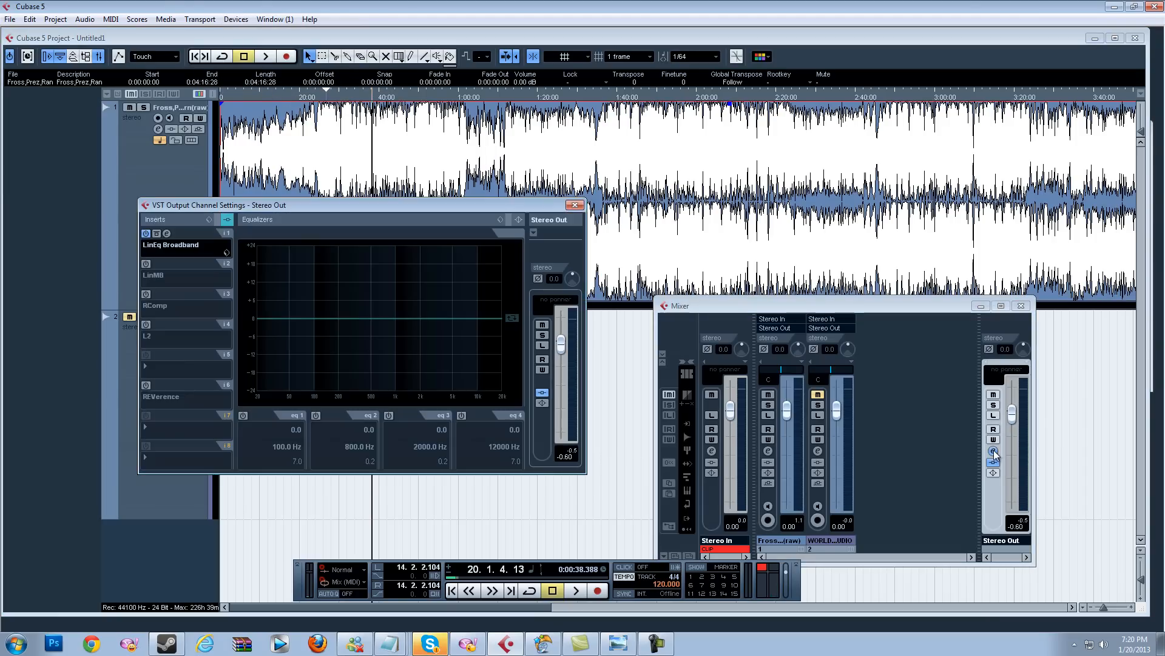
pyautogui.click(145, 264)
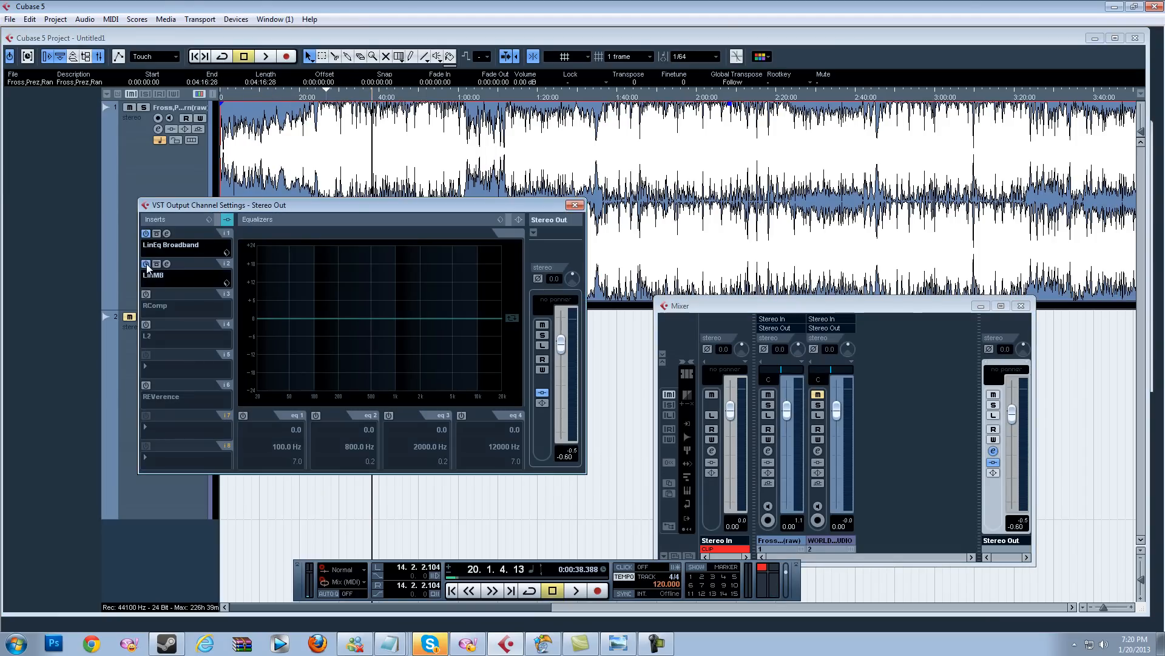
pyautogui.click(167, 264)
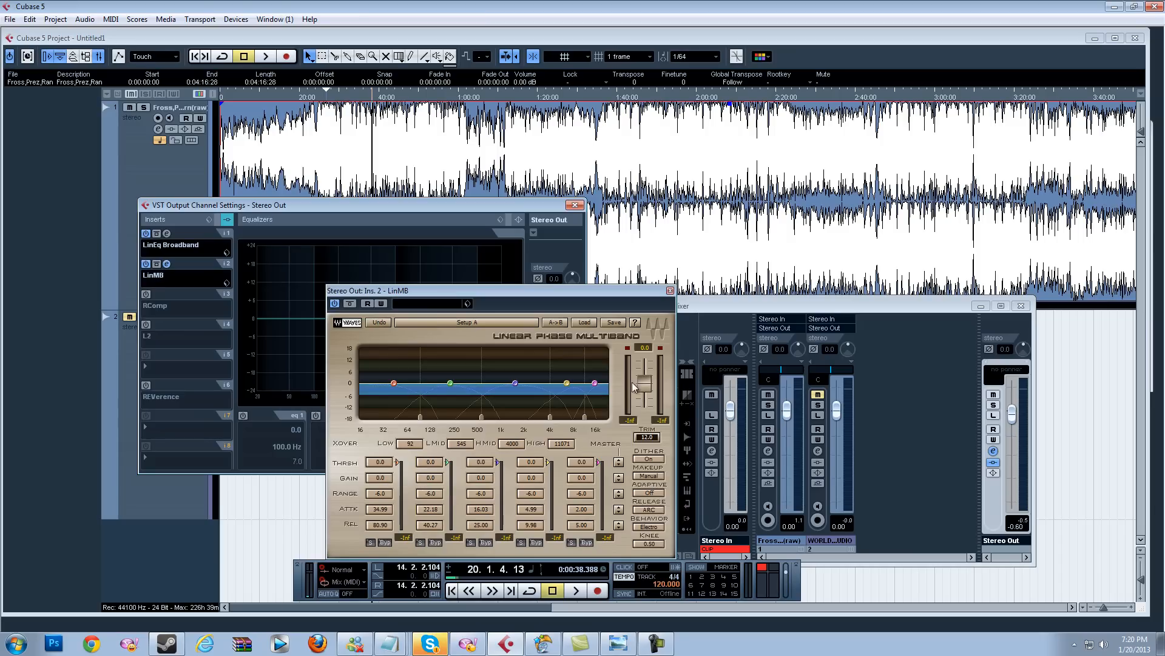
# Step: Load the Adaptive Multi Electro Mastering preset in LinMB and switch Makeup to Auto
pyautogui.click(591, 323)
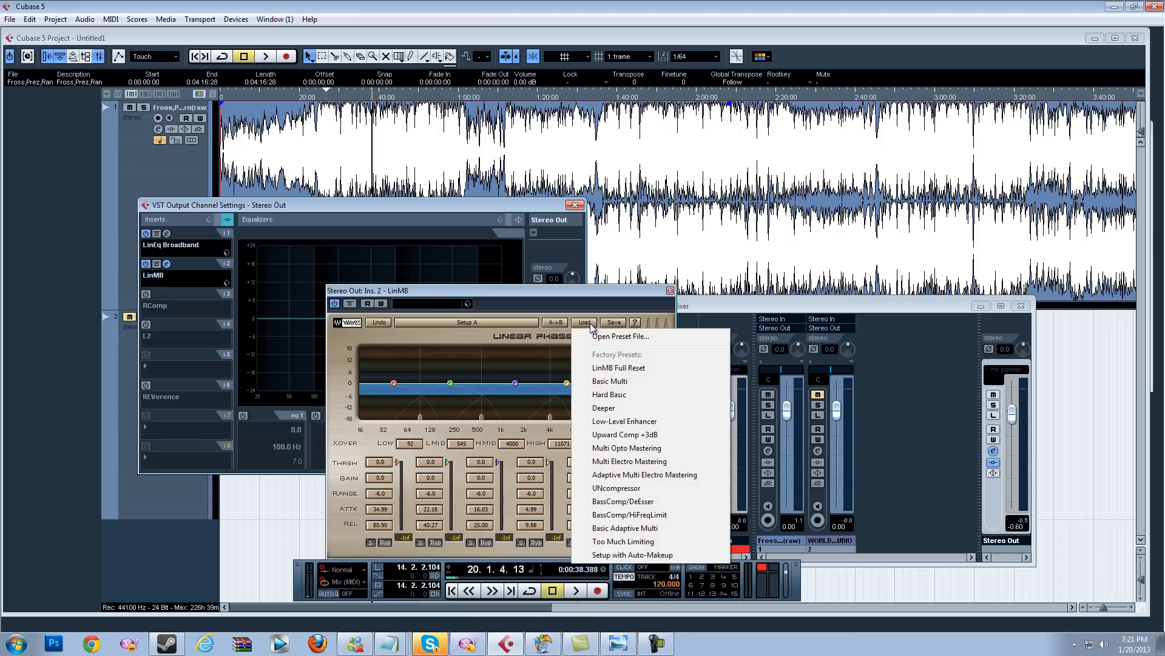
pyautogui.click(644, 475)
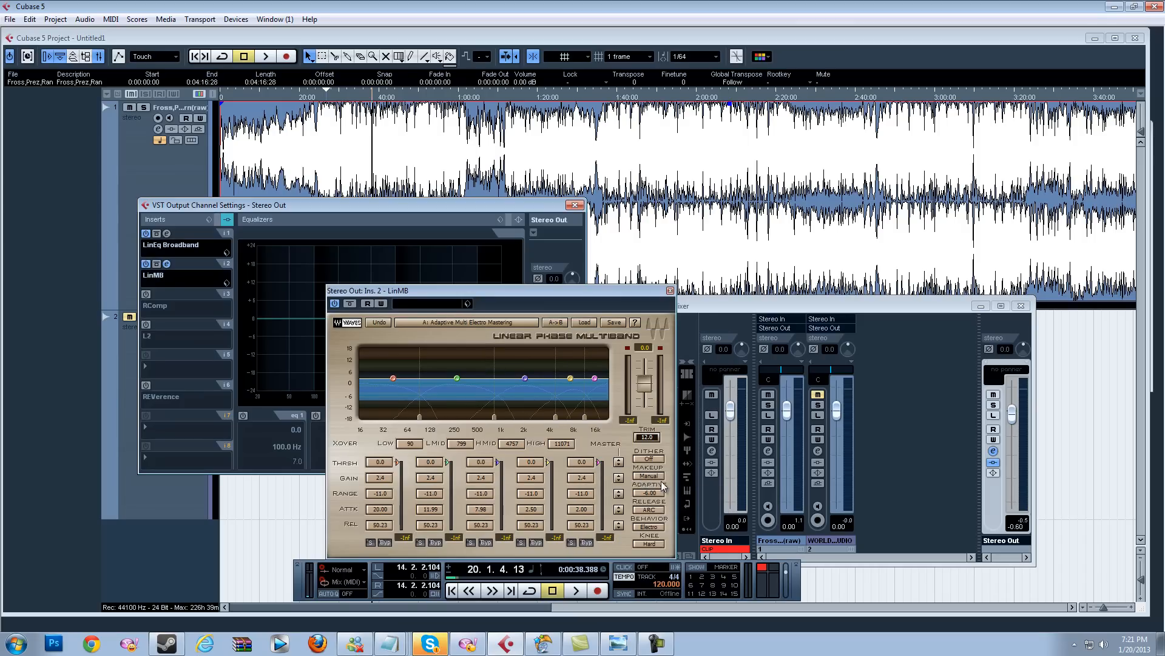
pyautogui.click(653, 477)
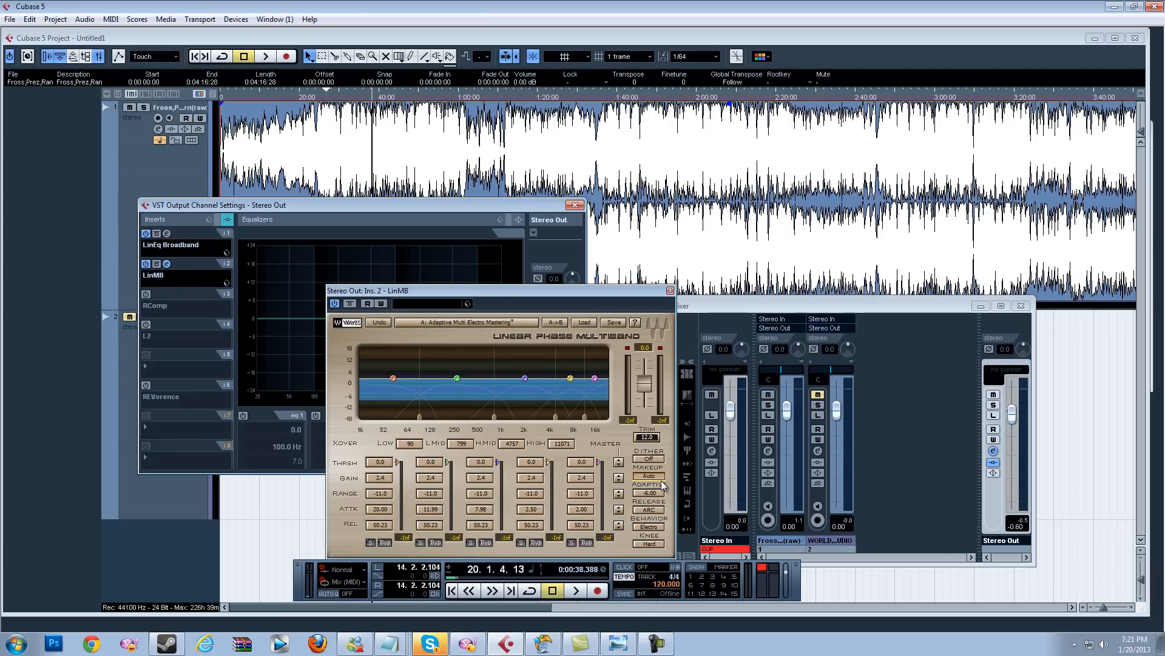
# Step: Position the playhead near 0:20 and play the track briefly to hear the multiband preset
pyautogui.click(195, 56)
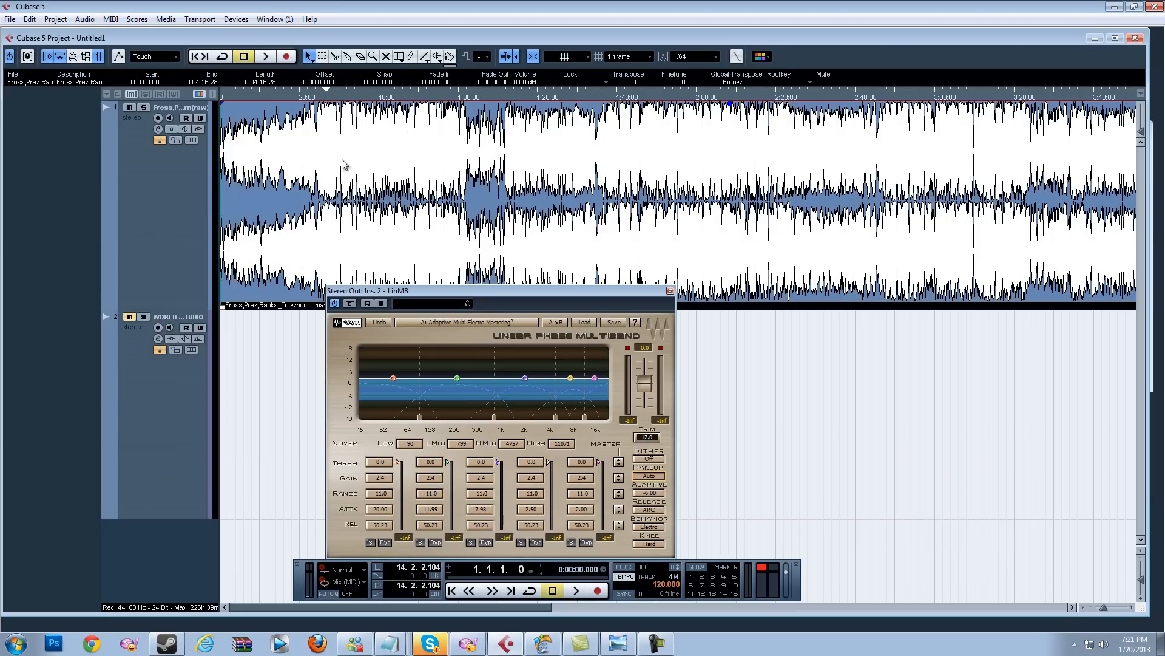
pyautogui.click(325, 98)
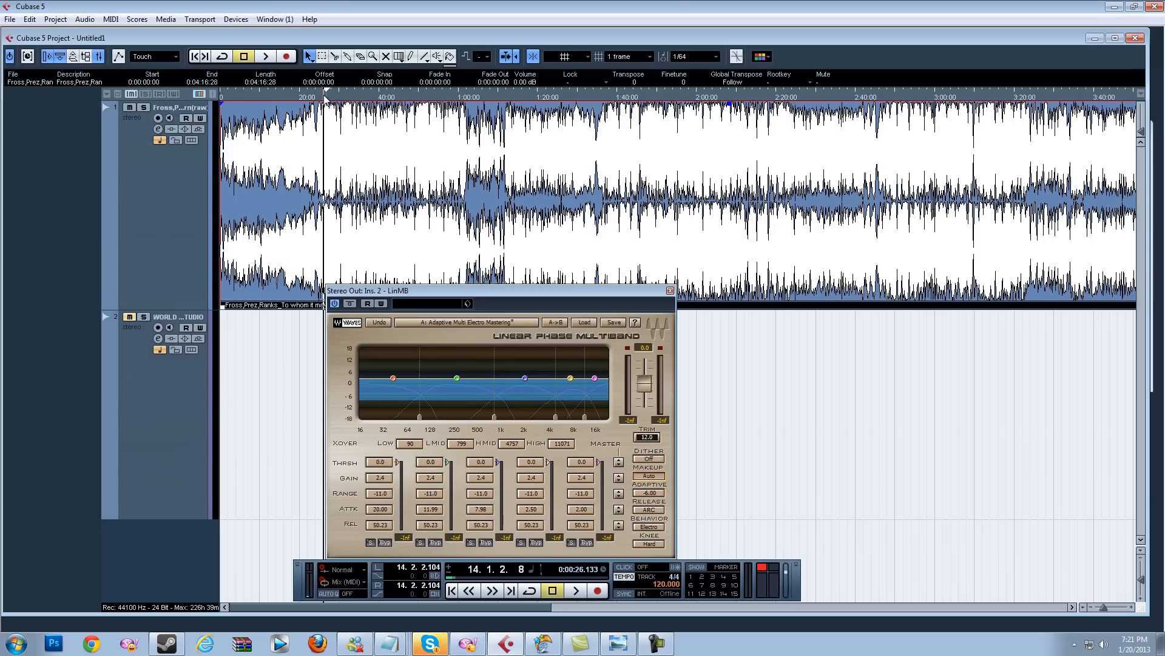
pyautogui.moveTo(325, 97); pyautogui.dragTo(379, 97)
pyautogui.click(327, 102)
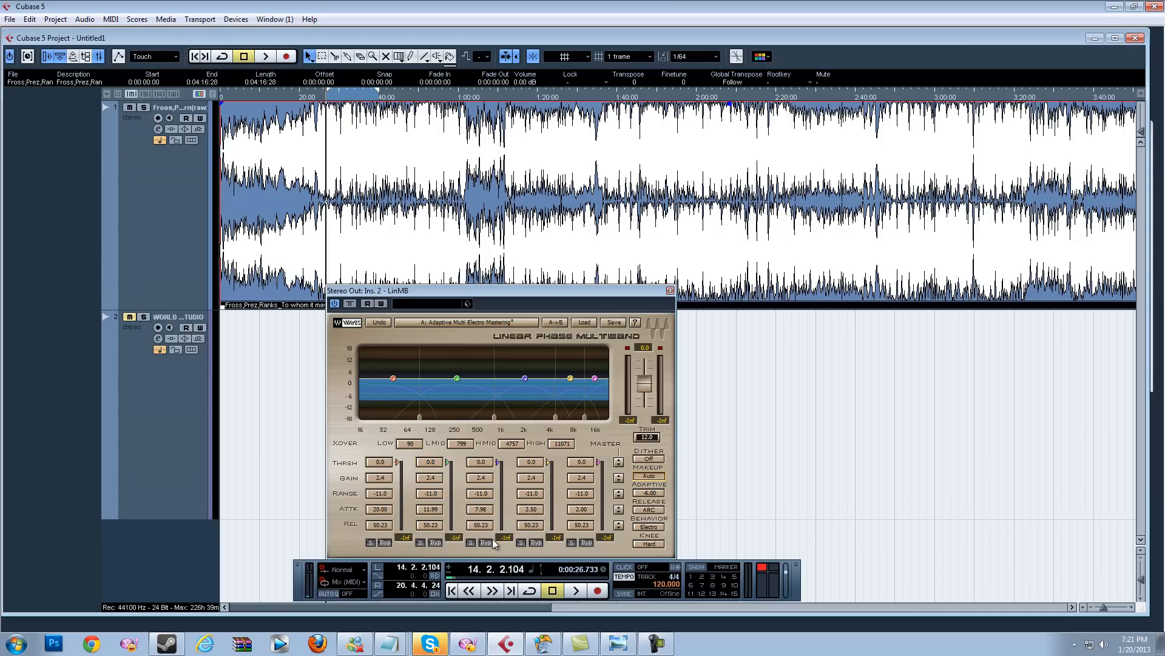
pyautogui.press('space')
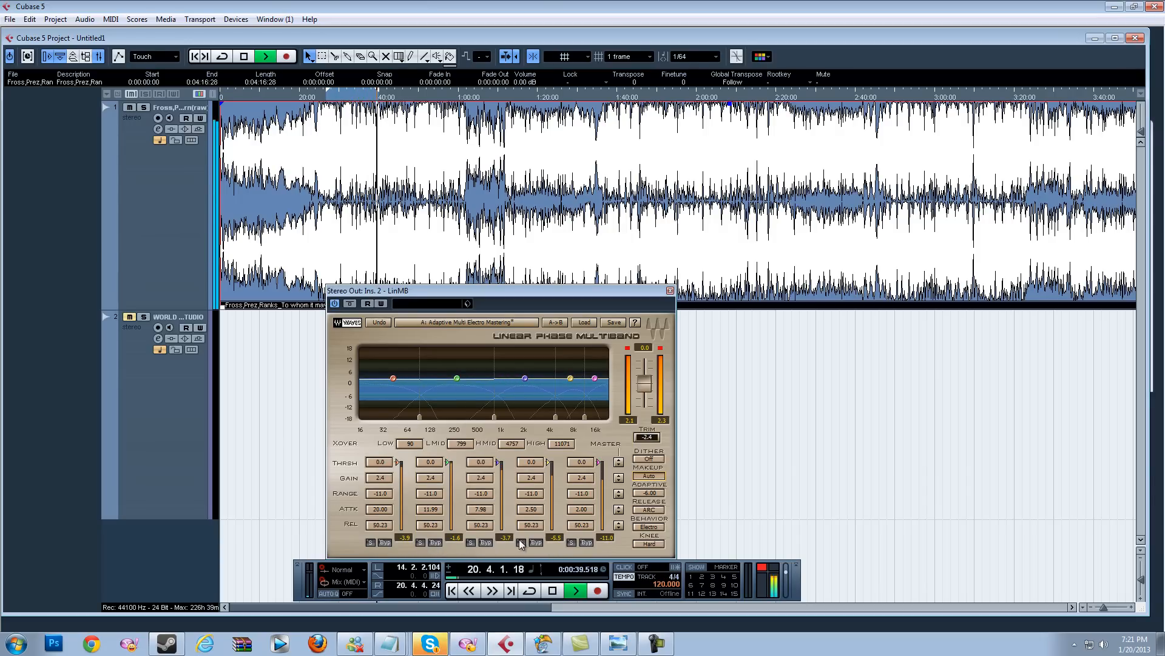
pyautogui.press('space')
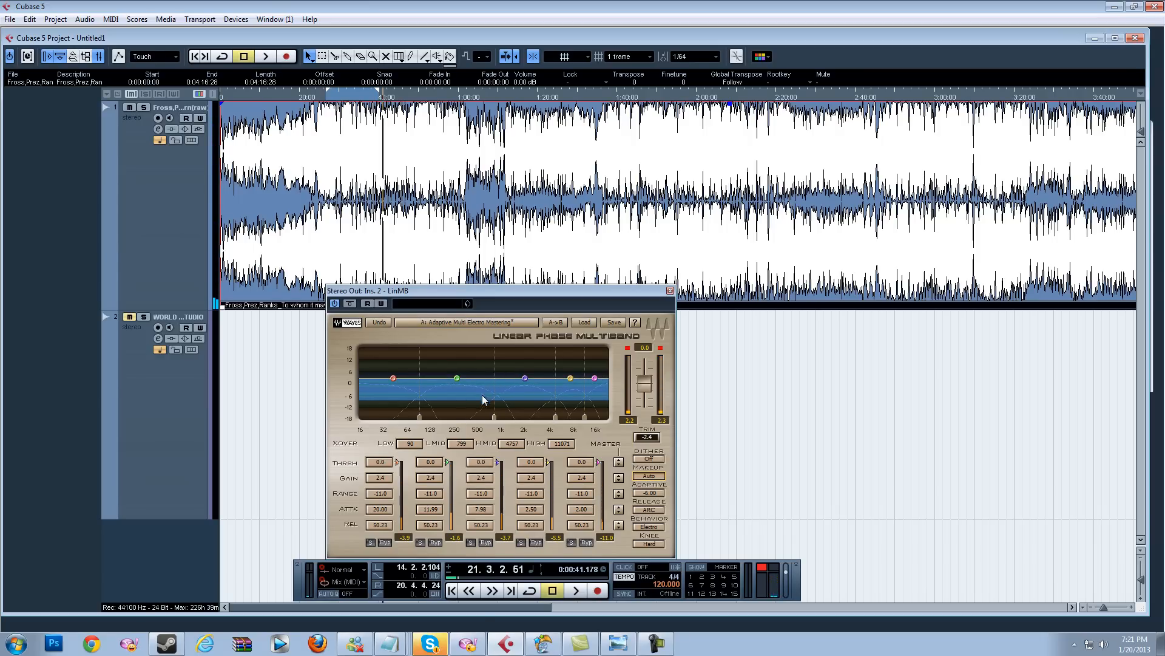
# Step: Set the LinMB thresholds of the first three bands to -9.6, -5.1 and -10.0 dB
pyautogui.click(383, 463)
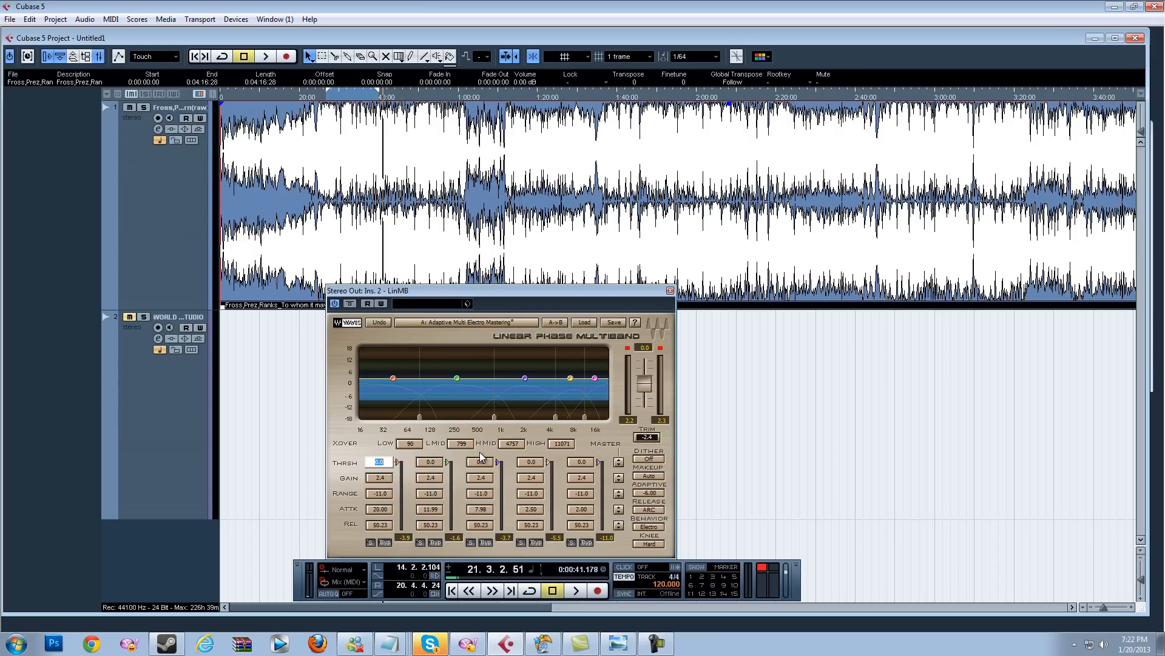
pyautogui.press('Return')
pyautogui.click(439, 463)
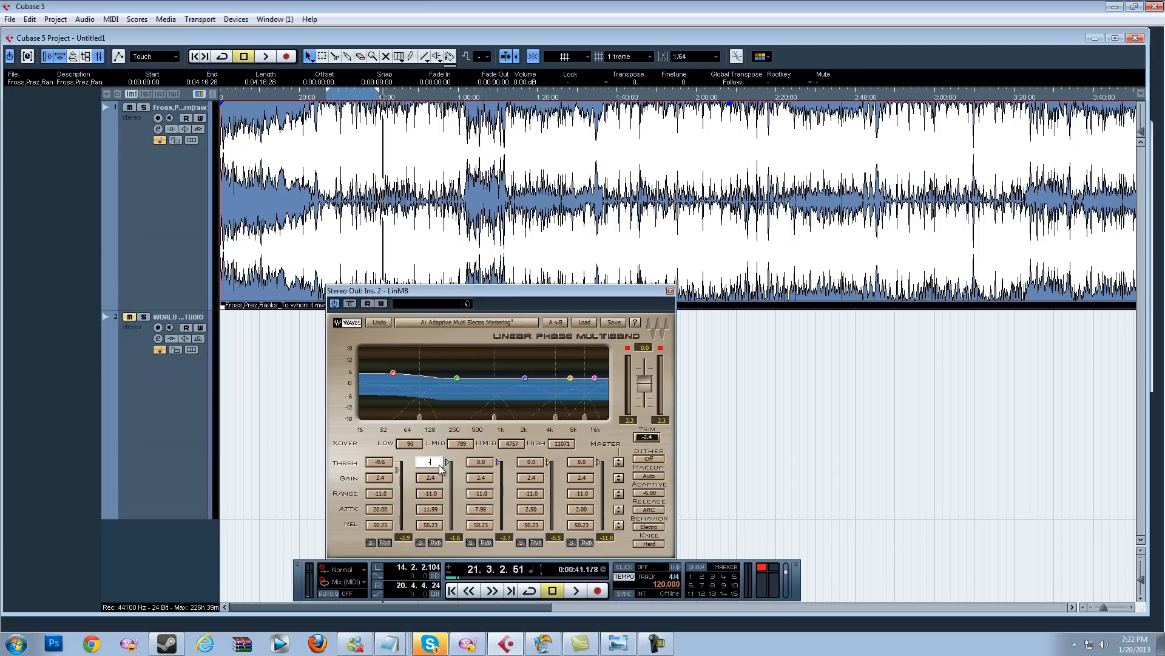
pyautogui.press('Return')
pyautogui.click(479, 463)
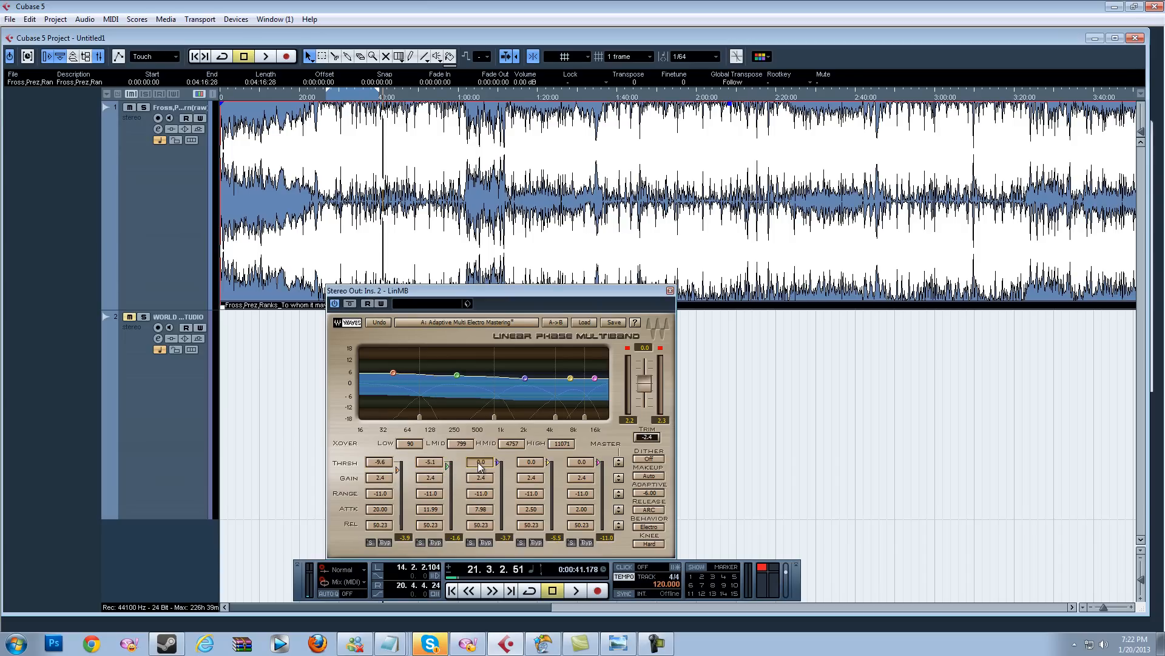
pyautogui.press('Return')
# Step: Set the LinMB thresholds of the fourth and fifth bands to -8.0 and -14.5 dB
pyautogui.click(531, 464)
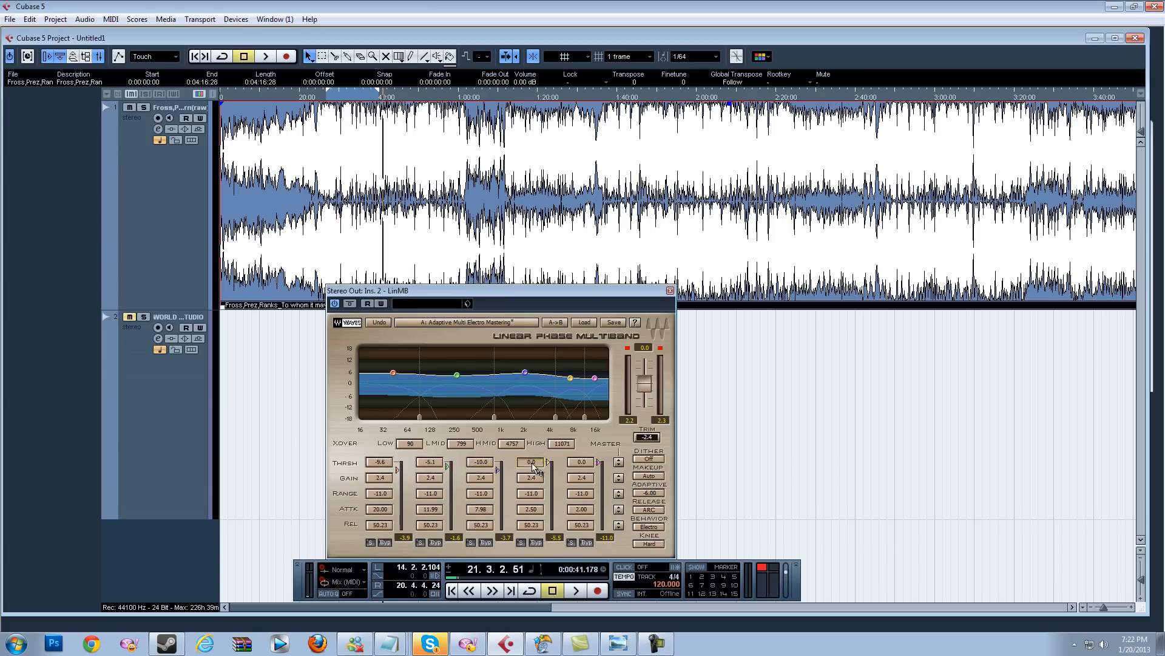
pyautogui.press('Return')
pyautogui.click(579, 463)
pyautogui.write('-14.5')
pyautogui.press('Return')
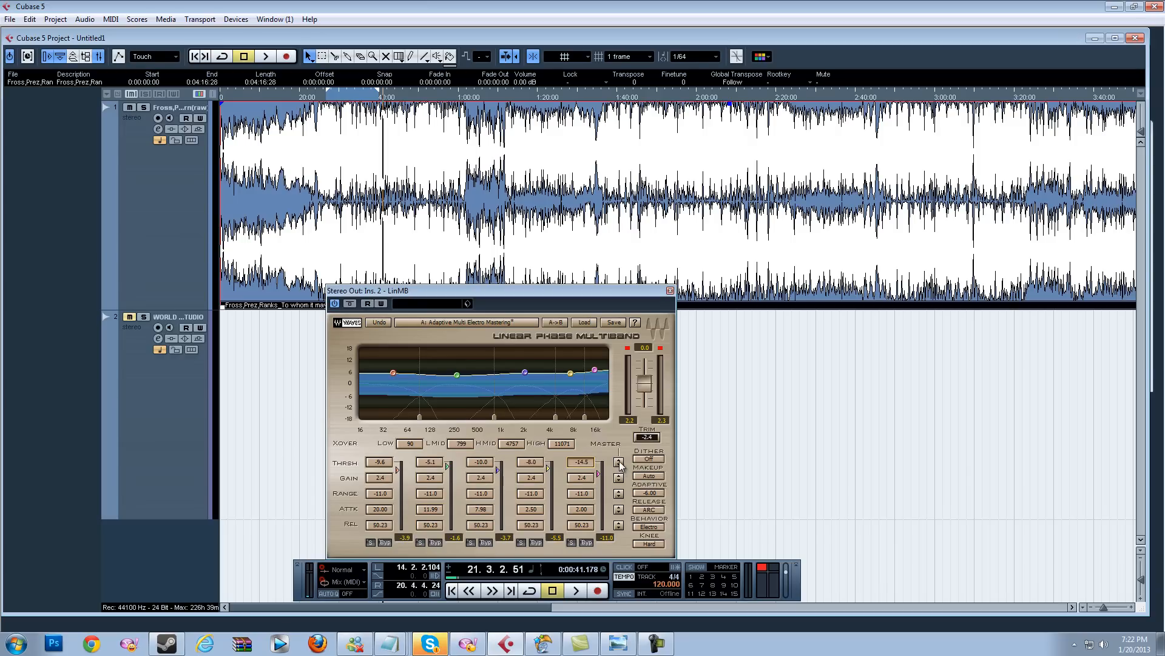
# Step: Play from about 0:20 and lower all band thresholds together with the master threshold, to about -14.5, -10.0, -14.9, -12.9 and -19.4 dB
pyautogui.click(326, 99)
pyautogui.press('space')
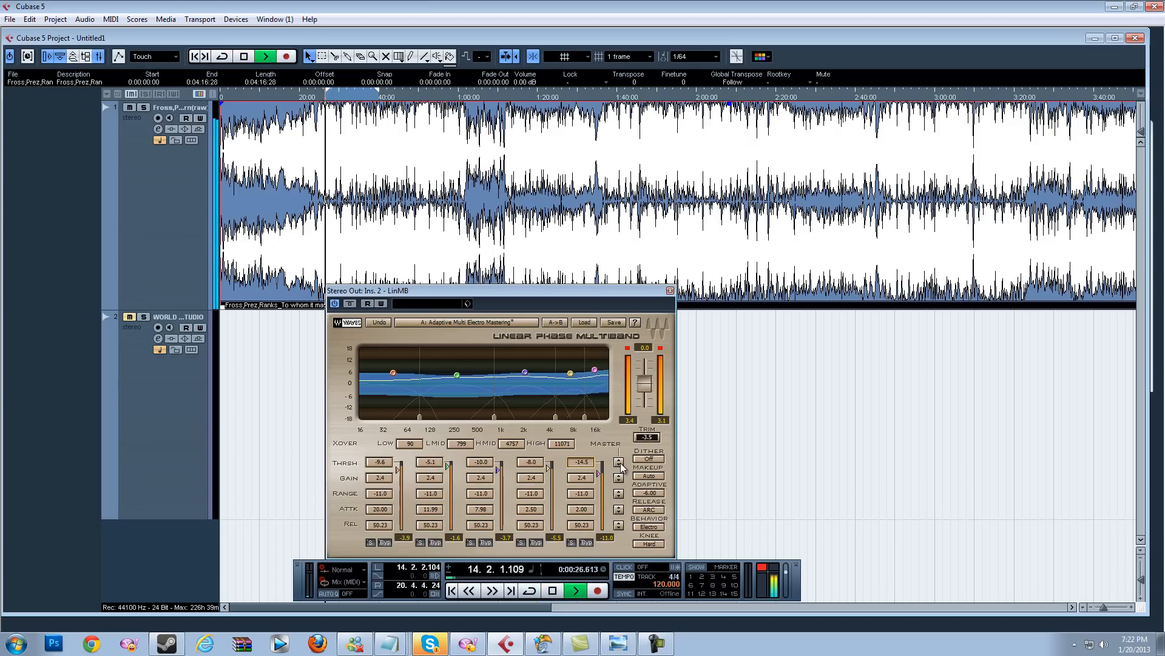
pyautogui.moveTo(619, 464); pyautogui.dragTo(625, 495)
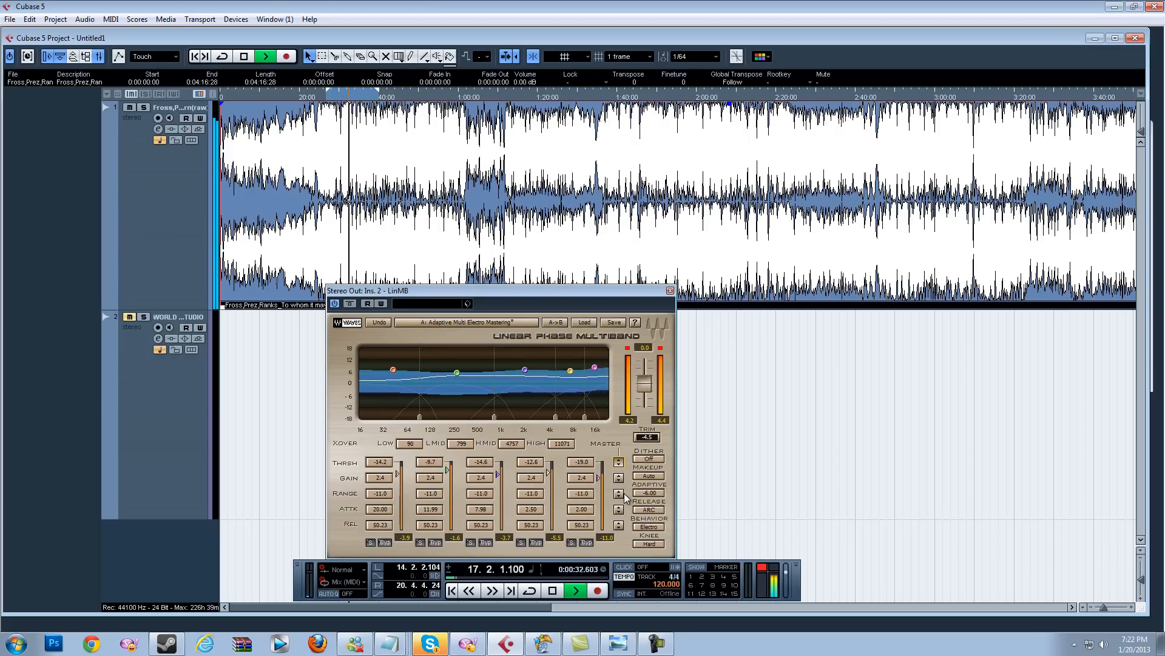
pyautogui.moveTo(624, 493); pyautogui.dragTo(626, 497)
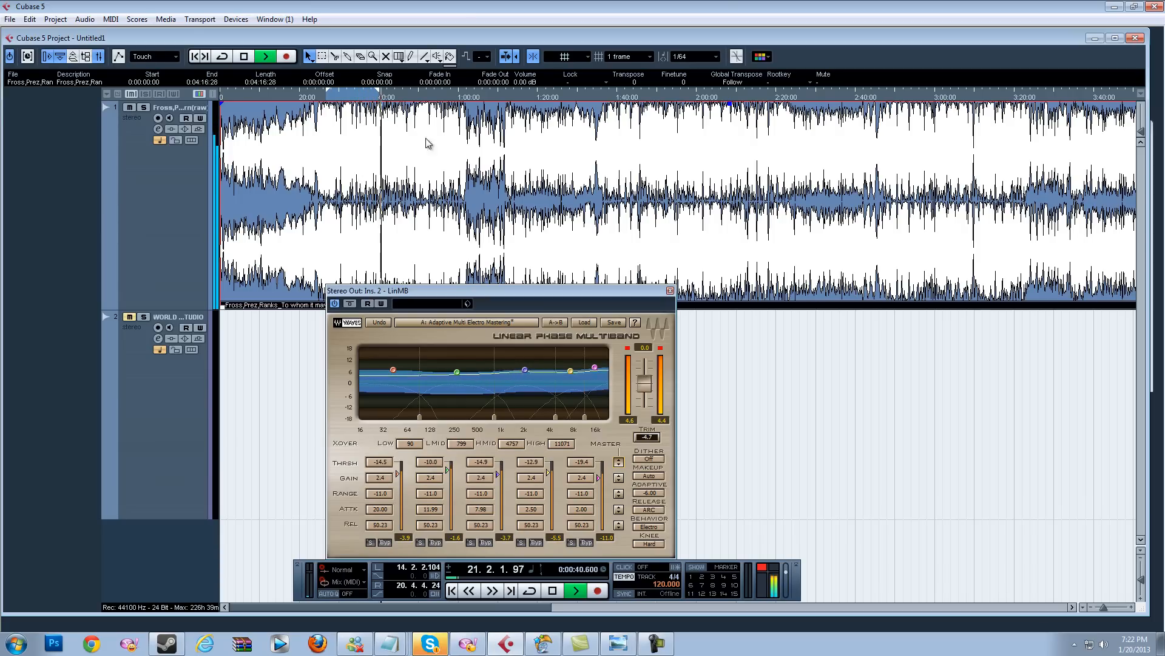
# Step: Play from about 0:20 and raise the LinMB release times of all five bands to about 106.65, 133.04, 103.03, 124.16 and 150.65 ms
pyautogui.press('space')
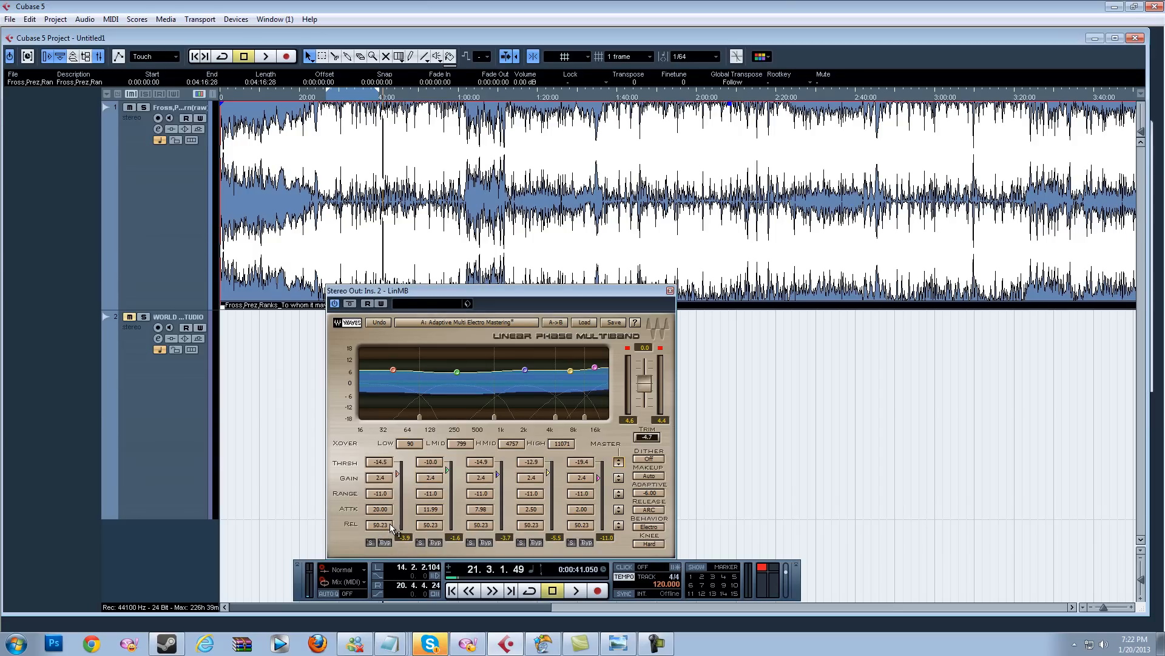
pyautogui.click(327, 98)
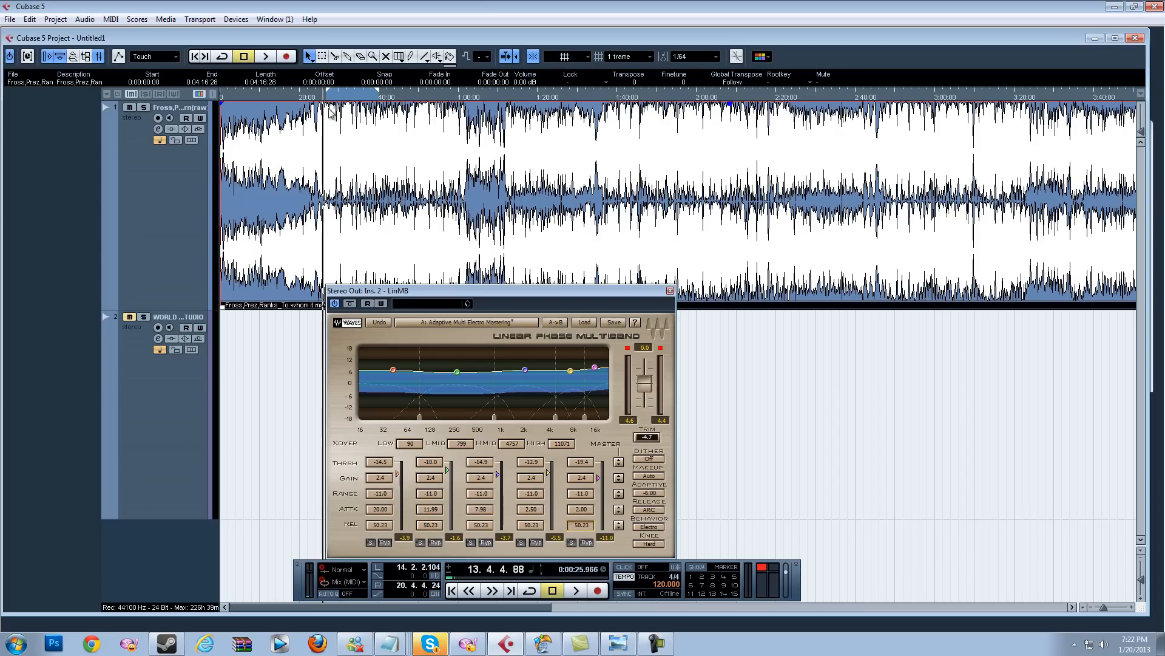
pyautogui.press('space')
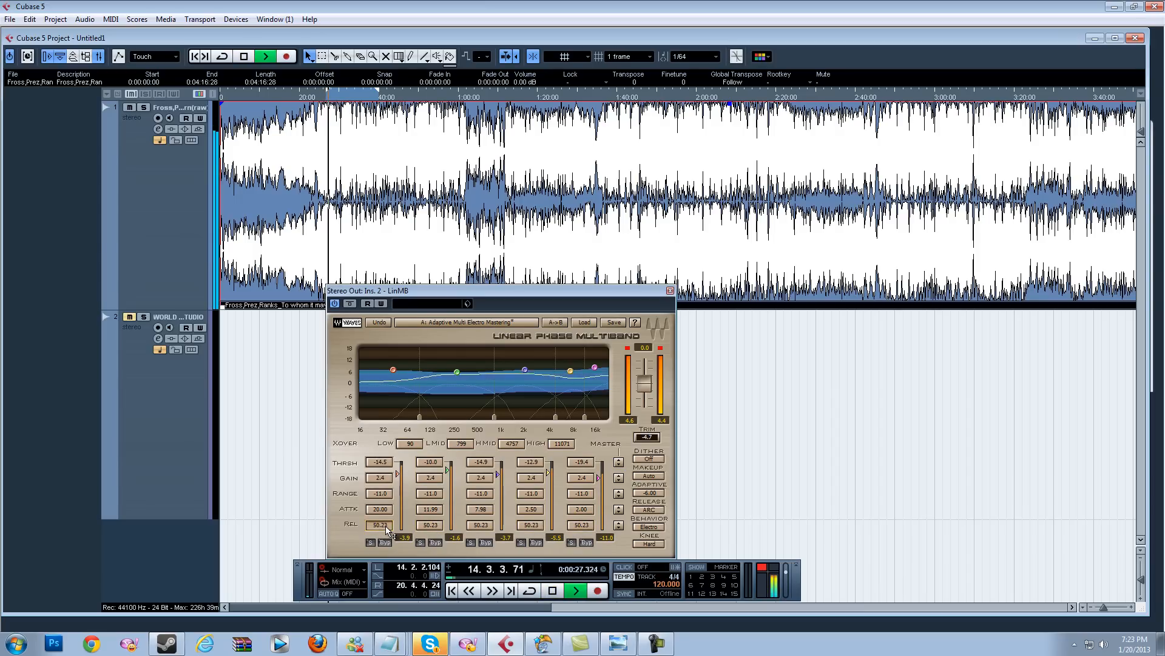
pyautogui.moveTo(386, 529); pyautogui.dragTo(383, 489)
pyautogui.moveTo(432, 527); pyautogui.dragTo(435, 489)
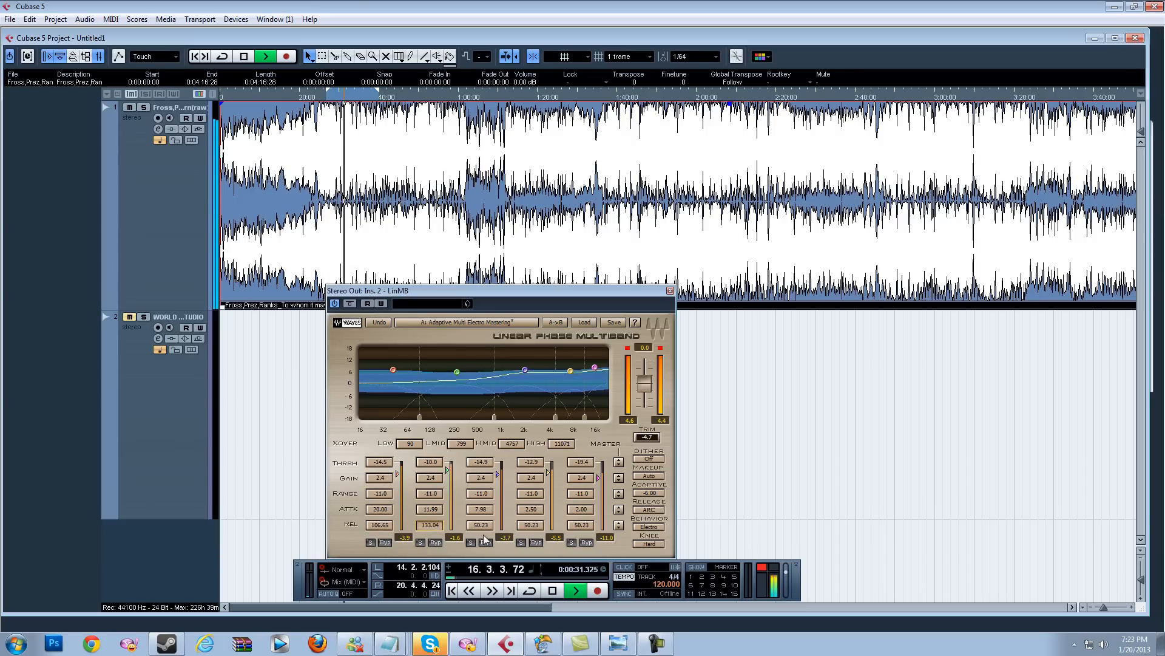
pyautogui.moveTo(492, 533); pyautogui.dragTo(543, 491)
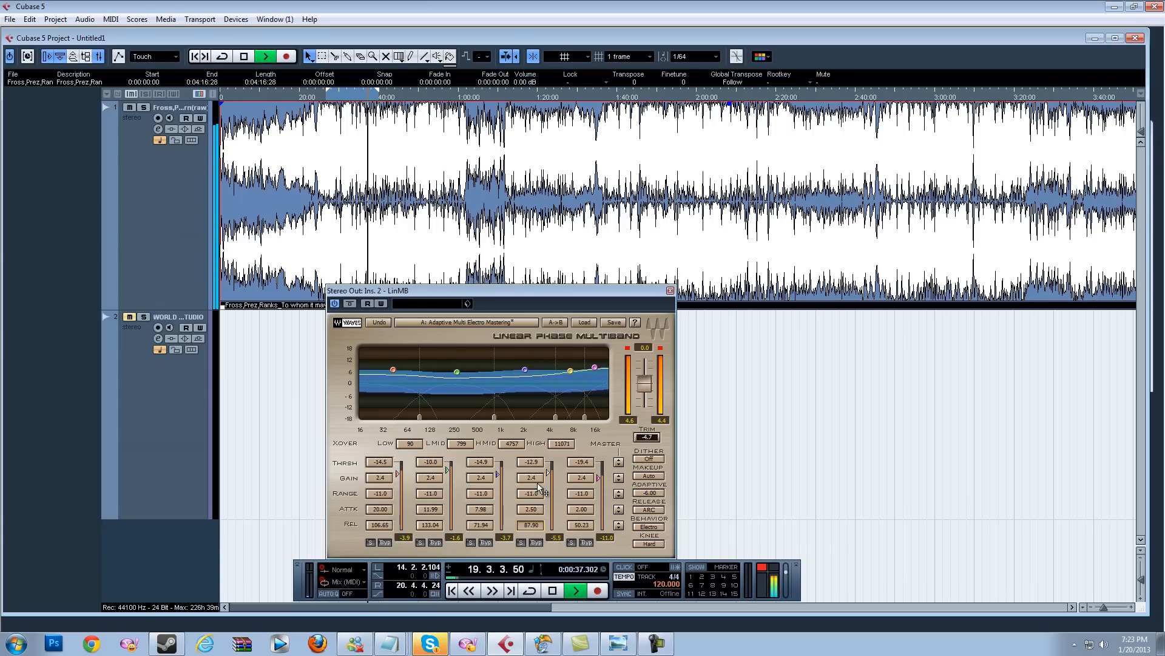
pyautogui.moveTo(581, 526); pyautogui.dragTo(587, 465)
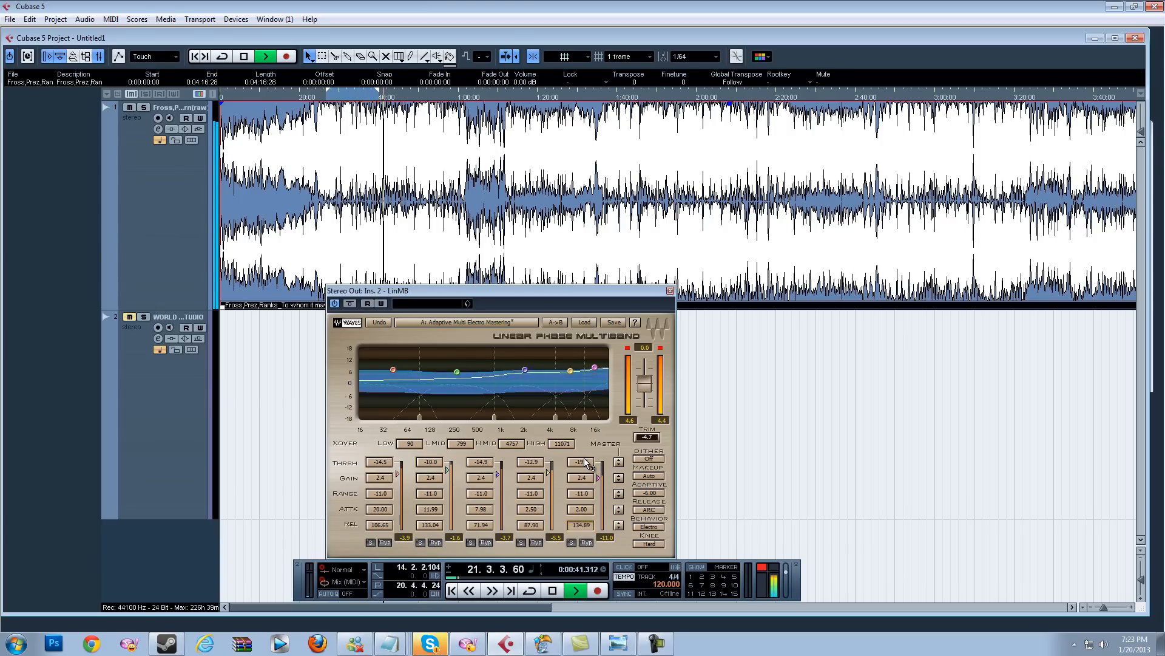
pyautogui.moveTo(479, 526); pyautogui.dragTo(581, 521)
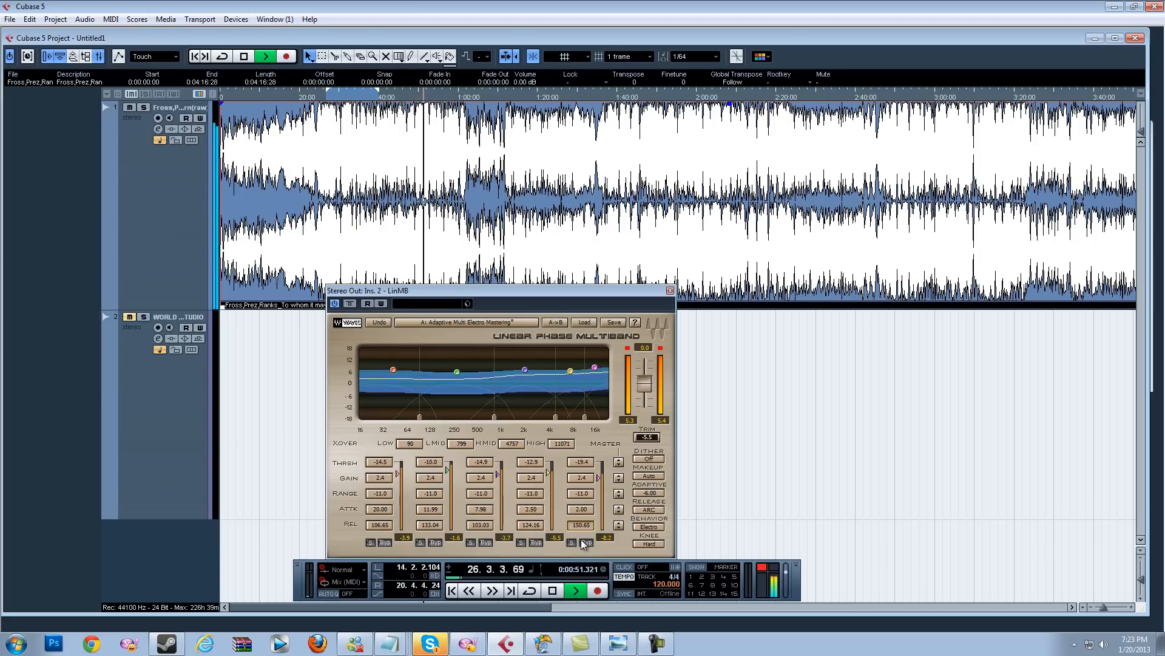
# Step: Play from about 0:20 toggling the LinMB effect off and on to compare, then close the plugin window
pyautogui.press('space')
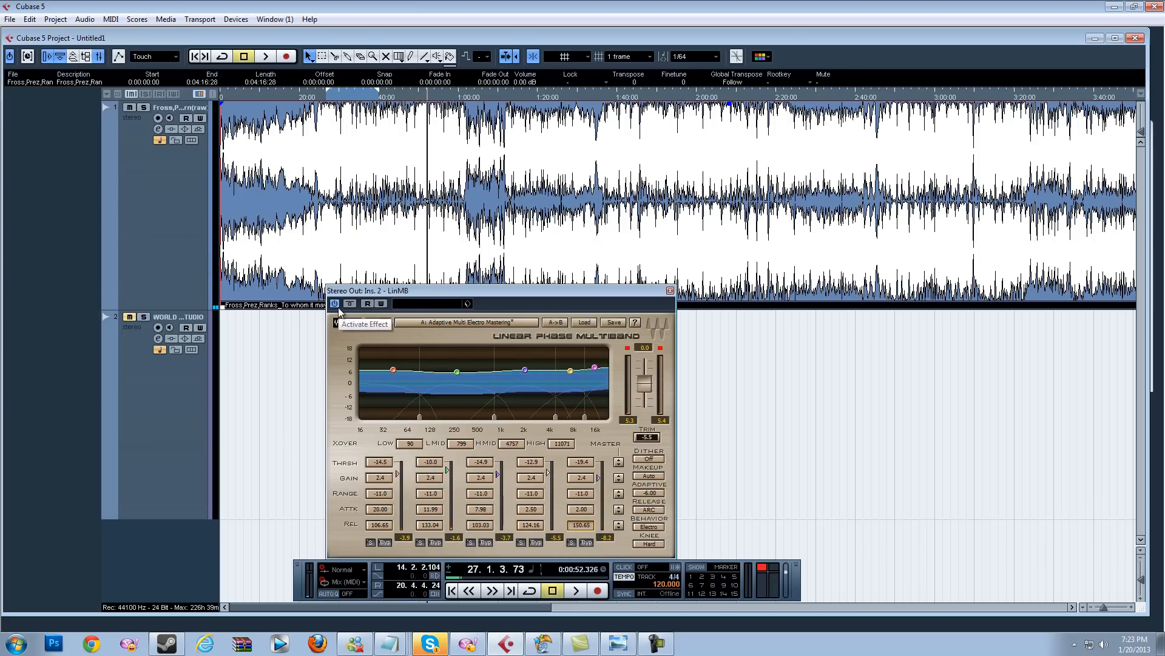
pyautogui.click(325, 101)
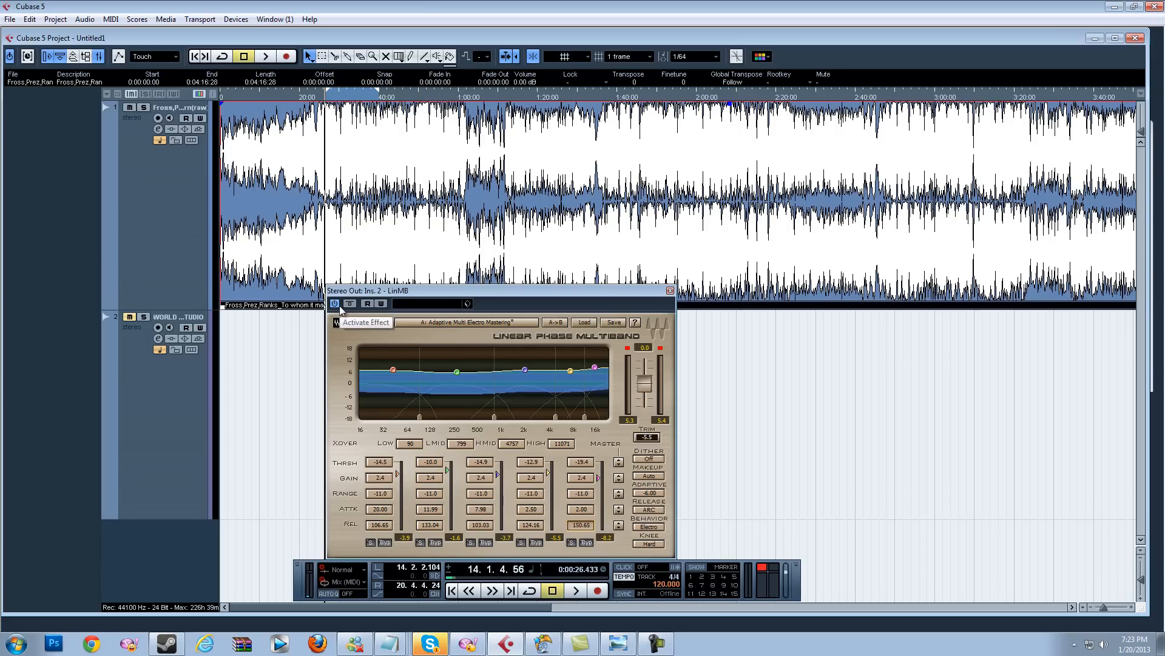
pyautogui.press('space')
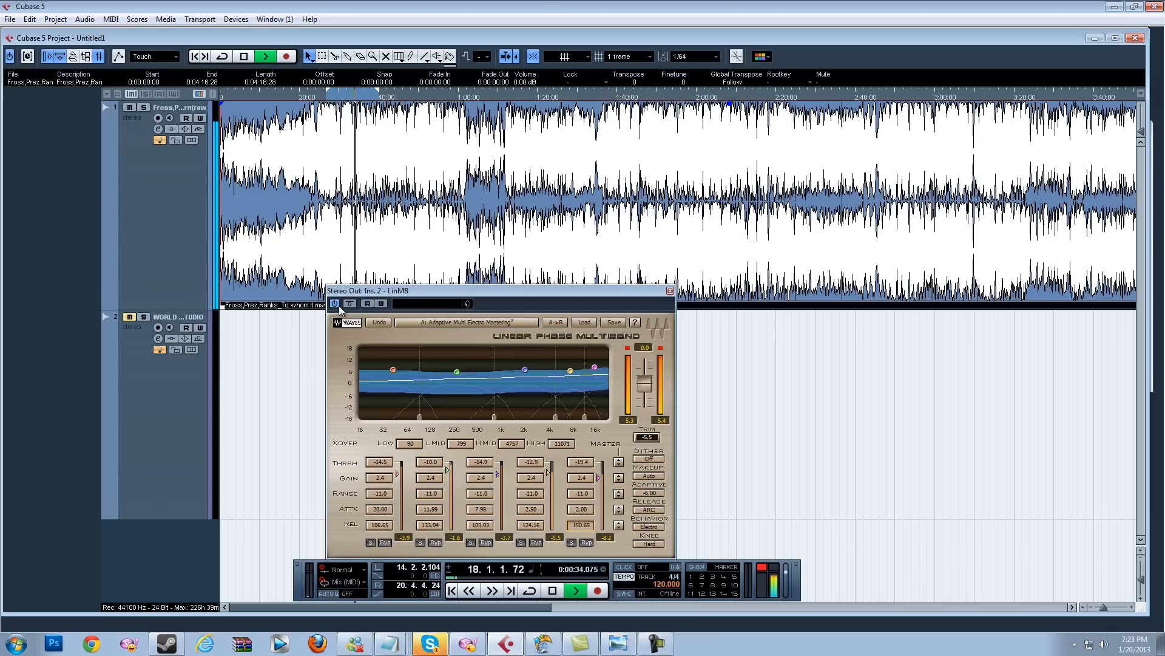
pyautogui.click(338, 306)
pyautogui.click(335, 304)
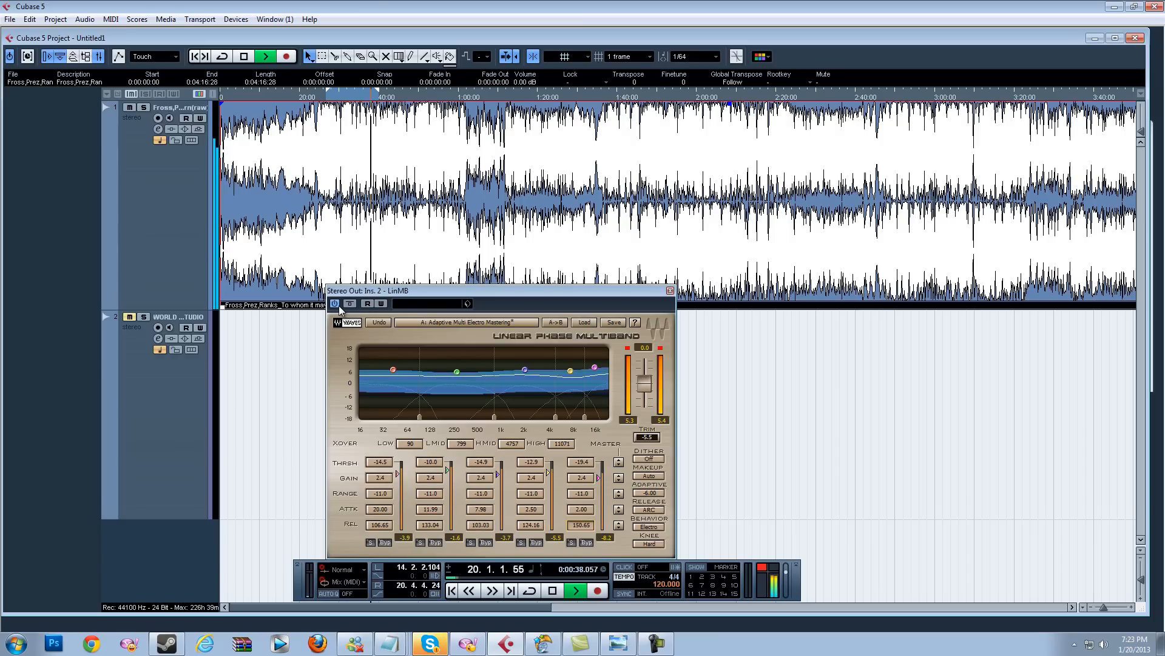
pyautogui.press('space')
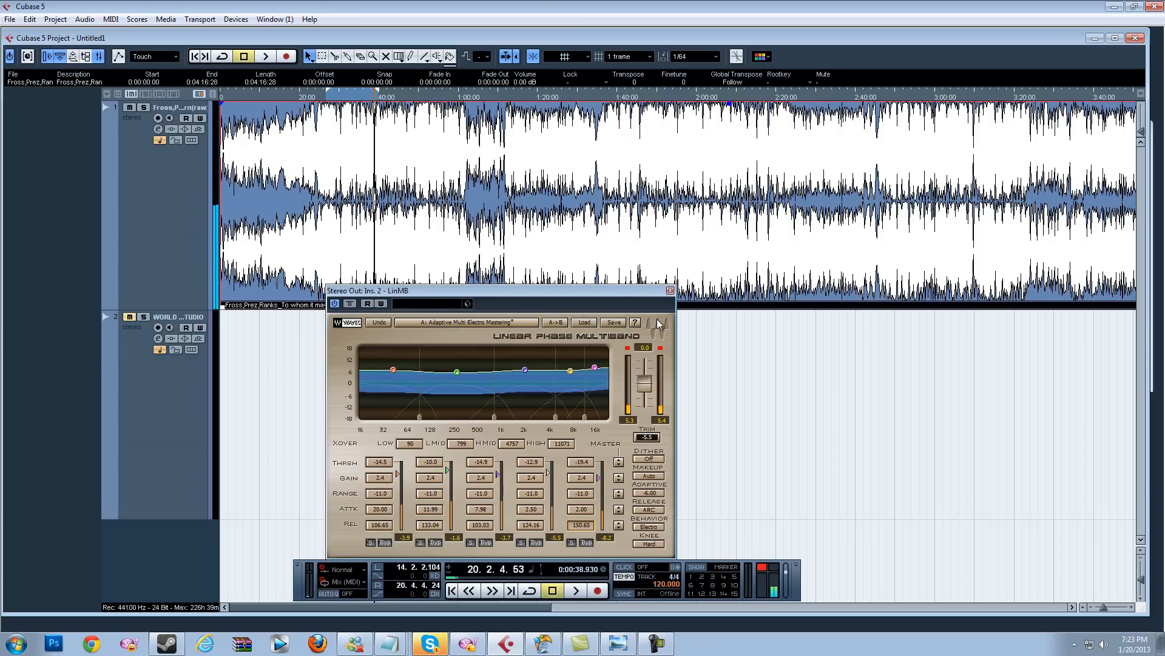
pyautogui.click(670, 290)
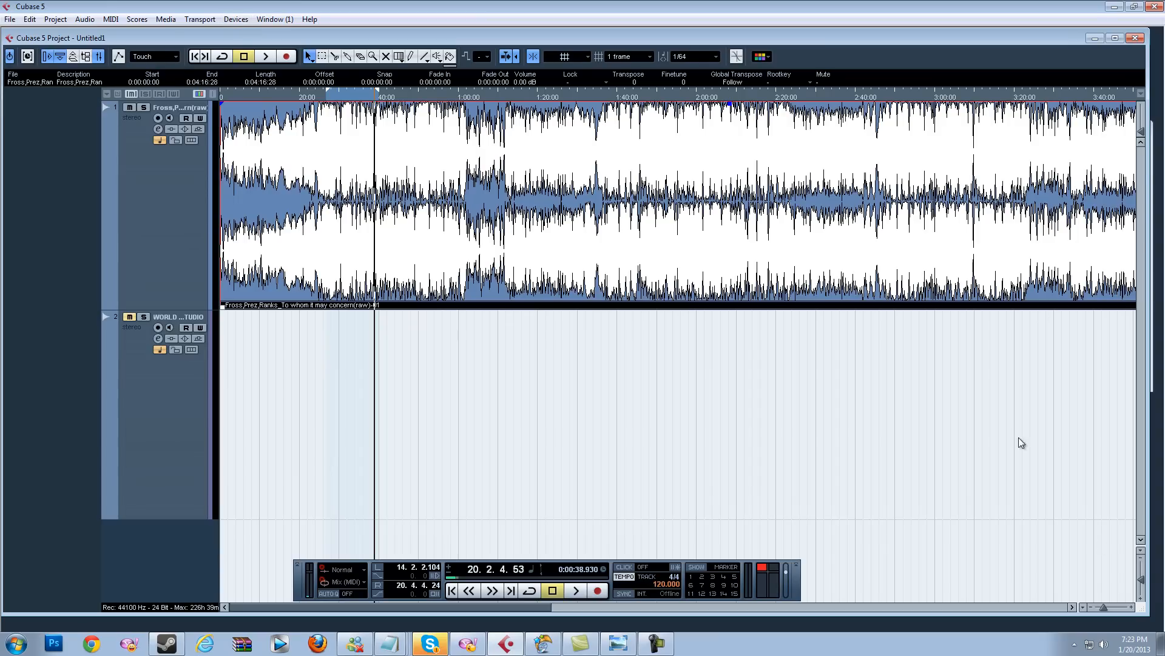
# Step: Open the Stereo Out channel settings from the mixer, activate the RComp insert and load its Mastering Opto preset
pyautogui.click(236, 19)
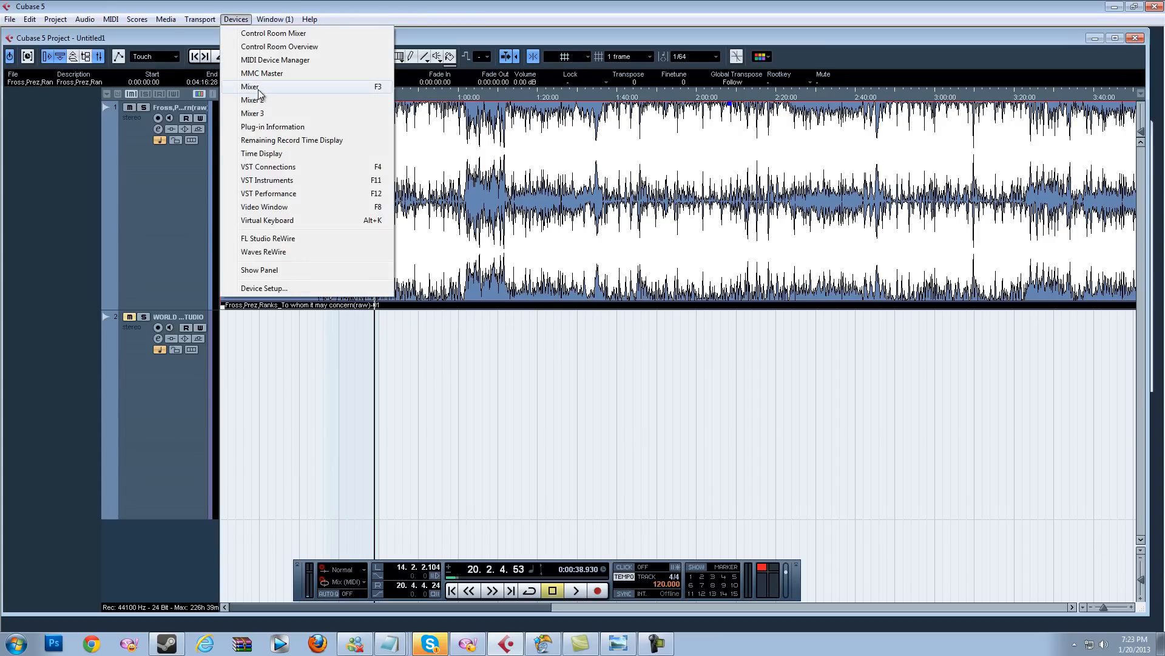
pyautogui.click(260, 89)
pyautogui.click(994, 451)
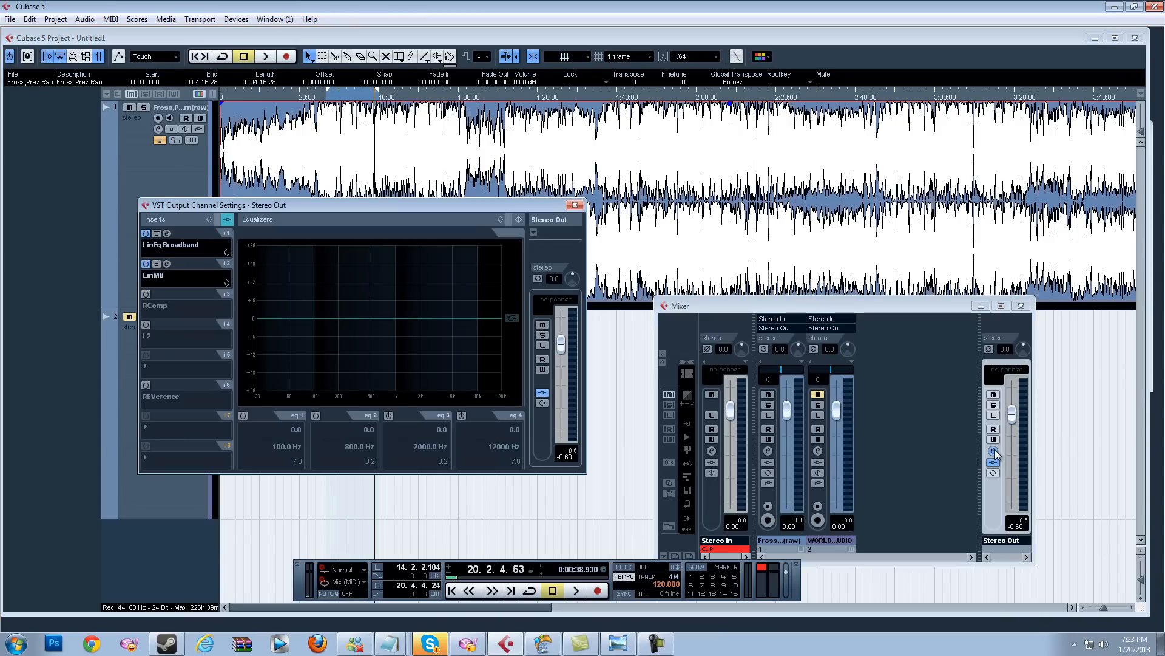
pyautogui.click(146, 294)
pyautogui.click(167, 294)
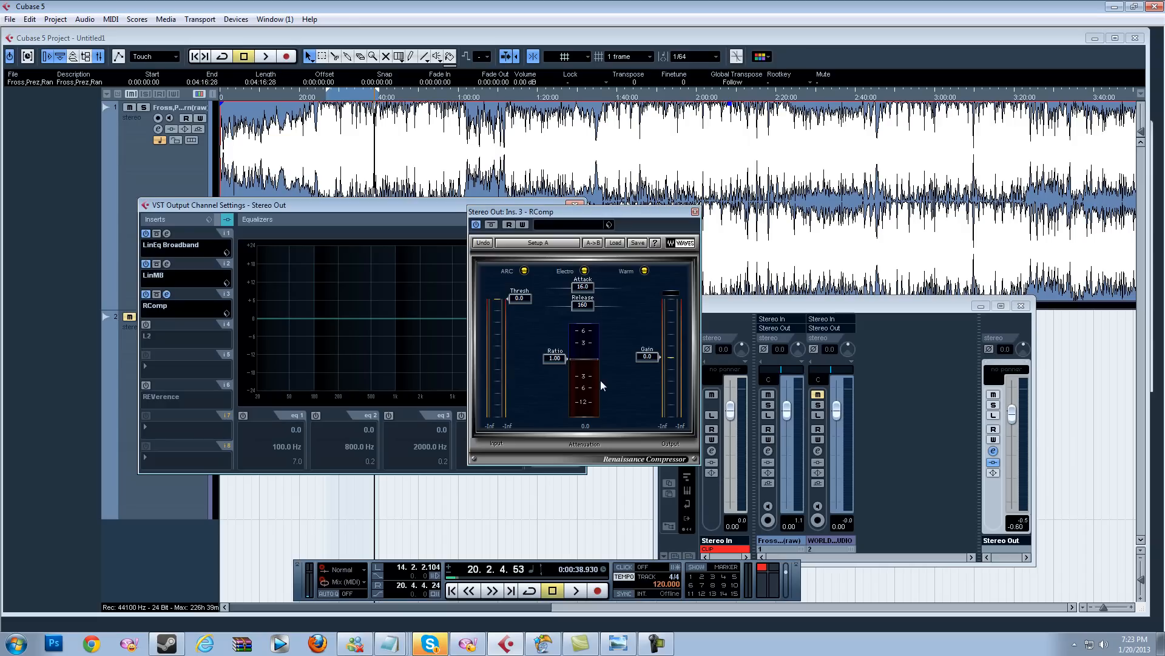
pyautogui.click(615, 243)
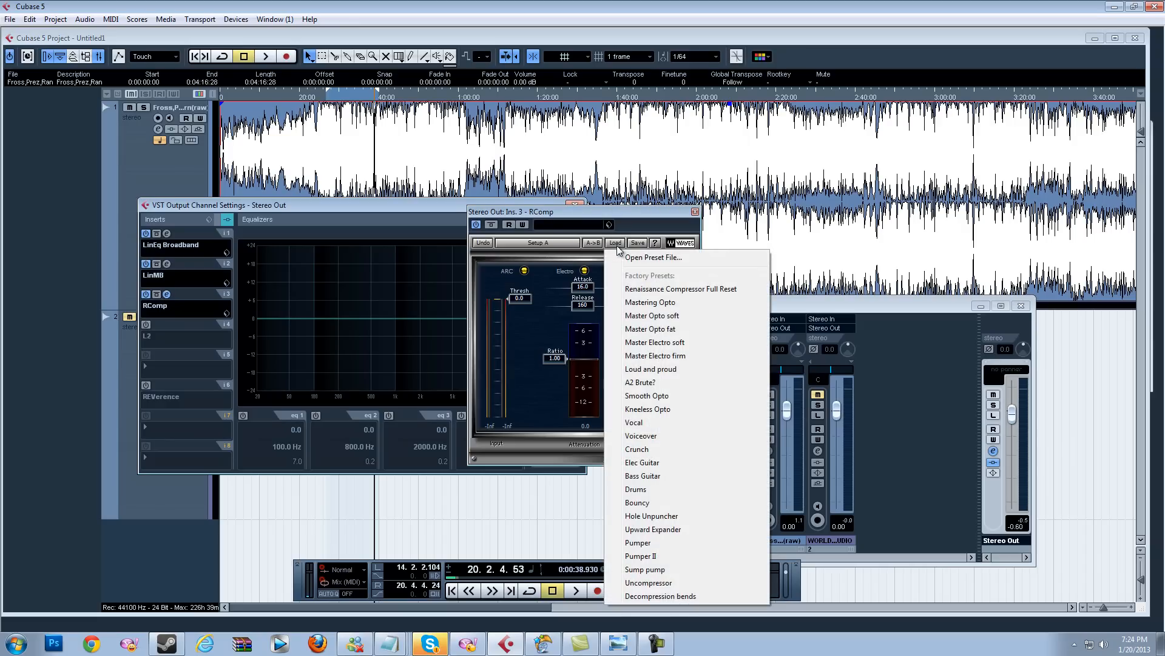
pyautogui.click(677, 303)
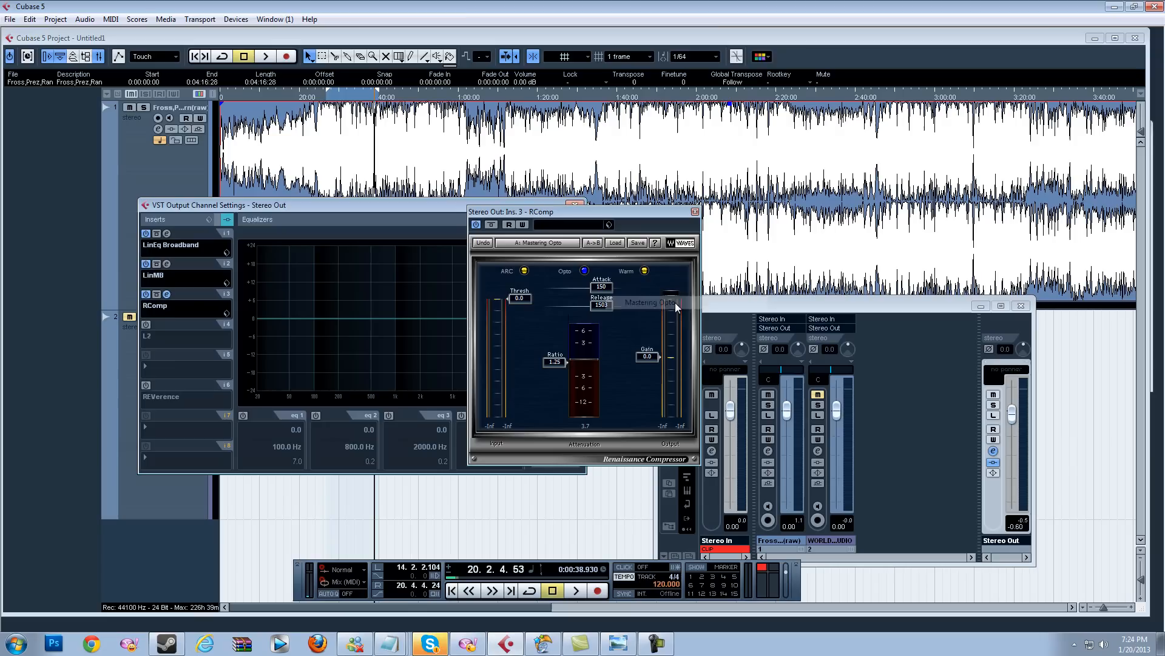
# Step: Play from about 0:20 and compare the track with RComp bypassed and active
pyautogui.click(336, 99)
pyautogui.press('space')
pyautogui.click(476, 224)
pyautogui.click(476, 224)
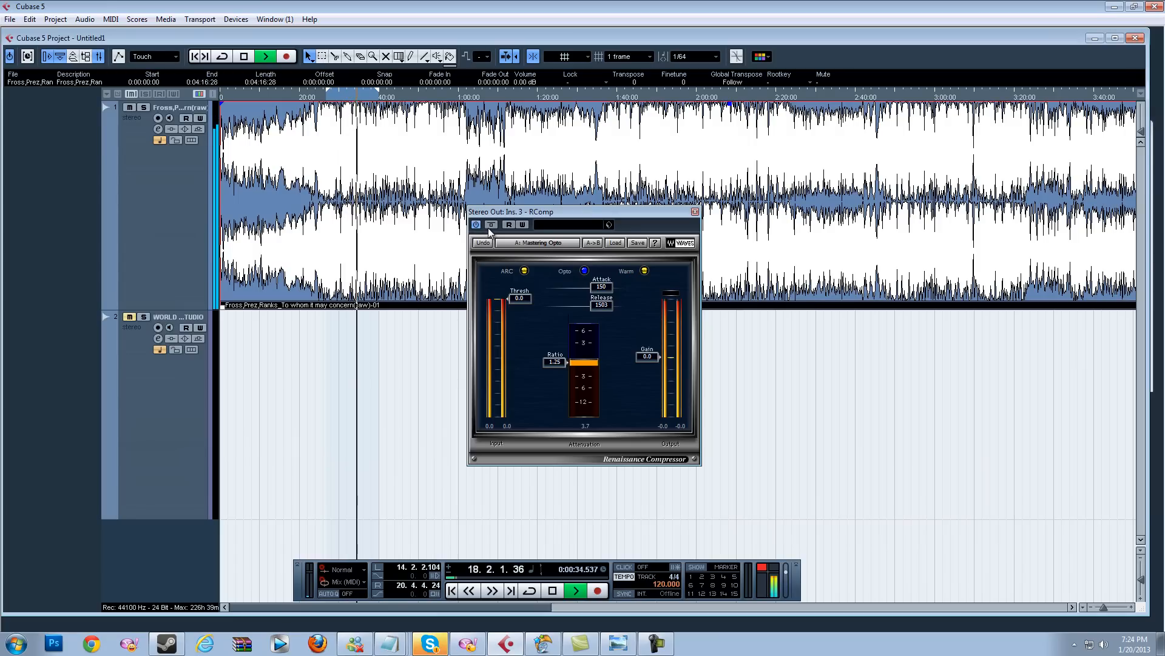
# Step: Try lowering the RComp output gain to -.5 and -5 dB, then set it back to 0 dB
pyautogui.click(647, 355)
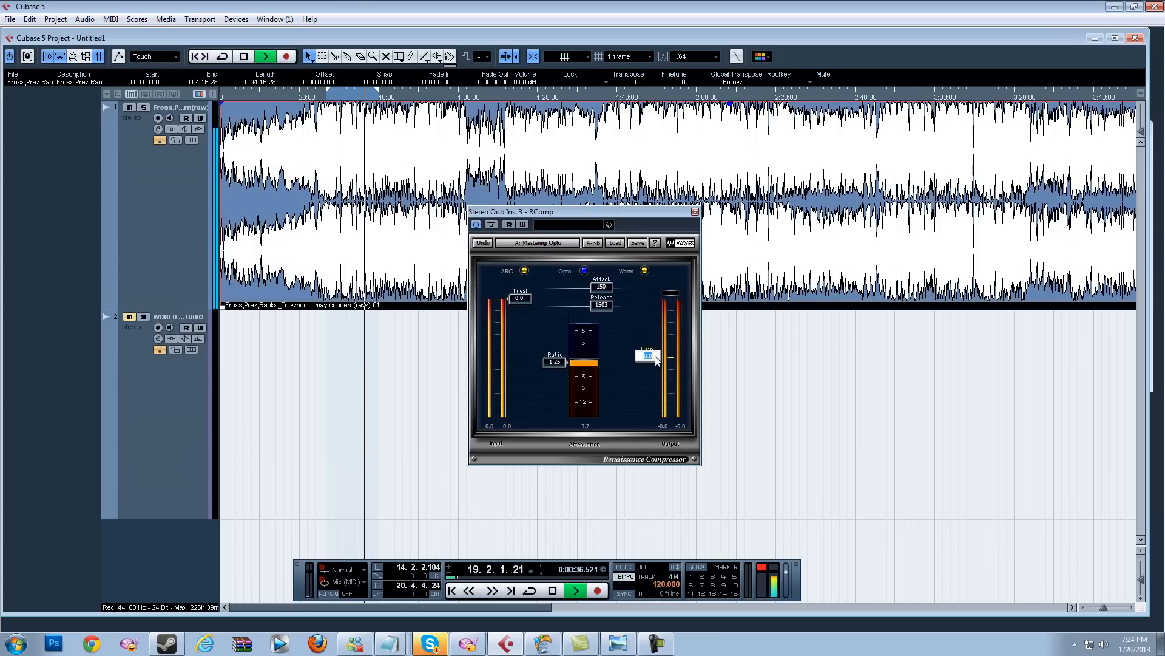
pyautogui.write('-.5')
pyautogui.press('Return')
pyautogui.doubleClick(656, 357)
pyautogui.write('-')
pyautogui.write('5')
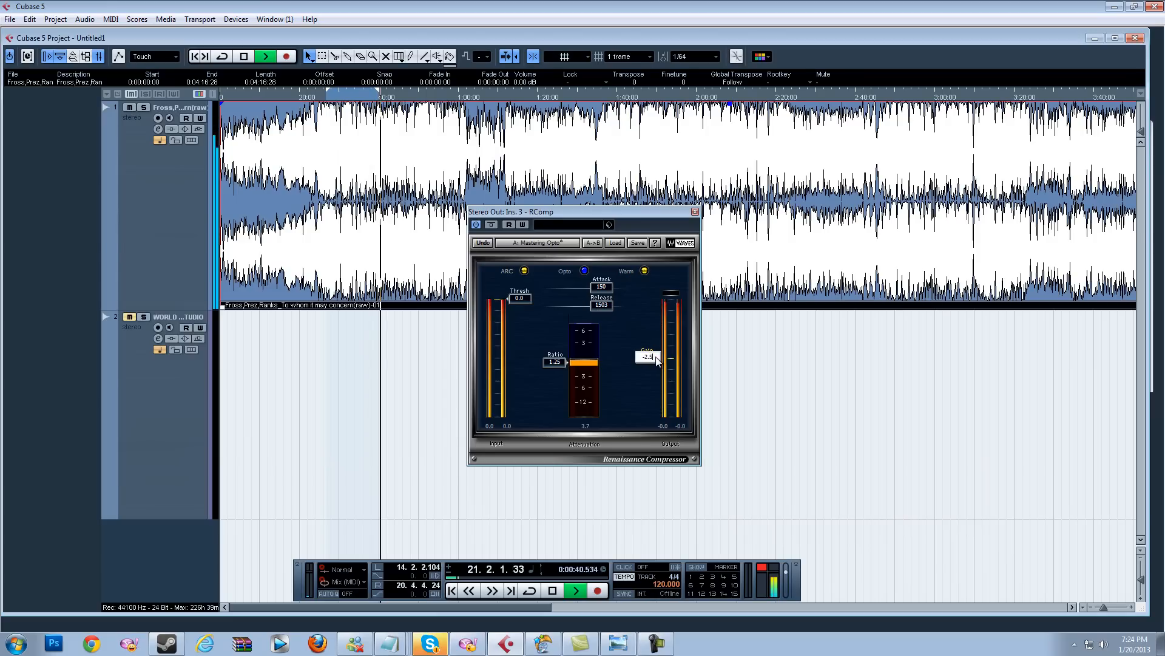
pyautogui.press('Return')
pyautogui.doubleClick(650, 362)
pyautogui.write('0')
pyautogui.press('Return')
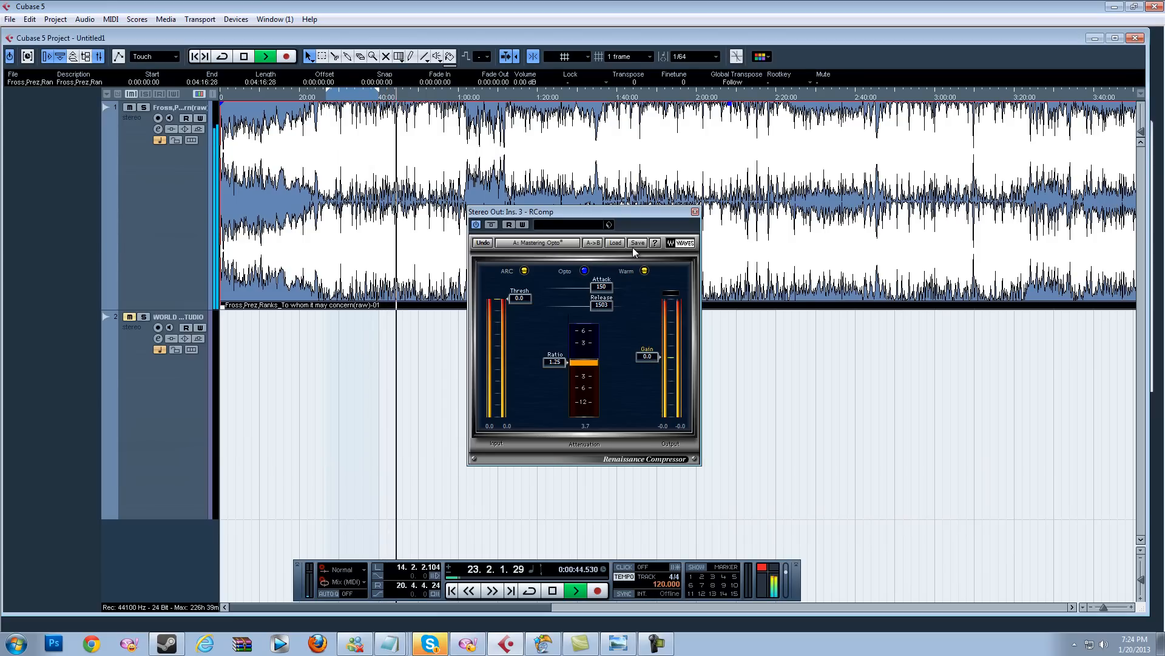
# Step: Audition the Master Opto soft, Master Opto fat and Master Electro soft RComp presets during playback, returning to Mastering Opto
pyautogui.press('space')
pyautogui.click(615, 243)
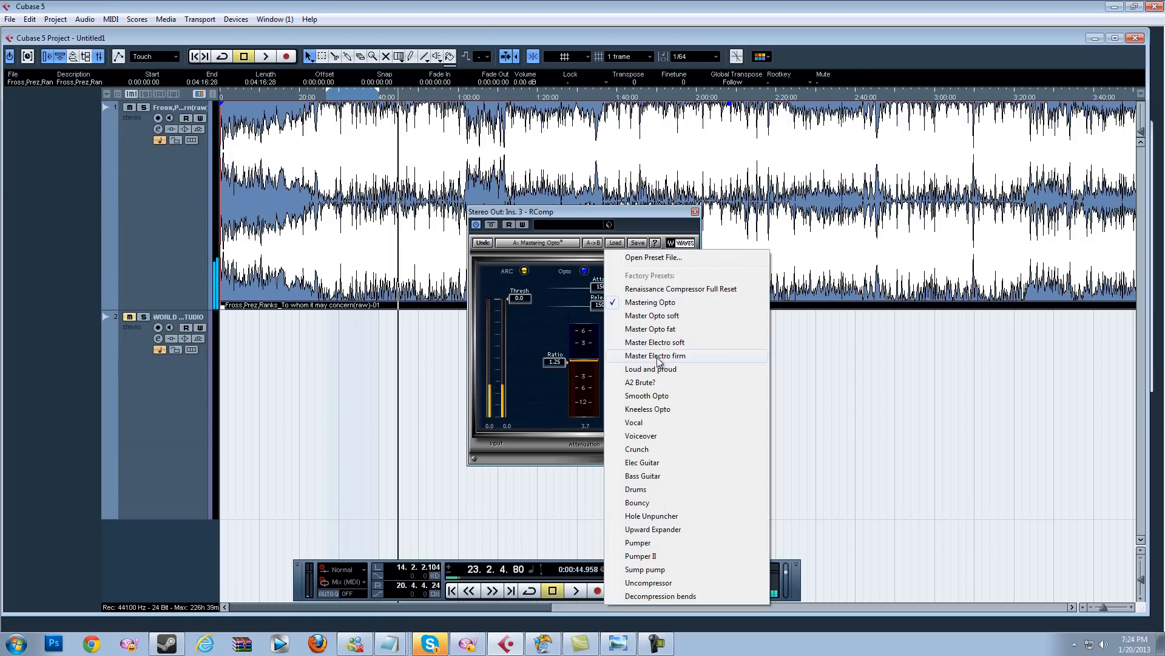
pyautogui.click(678, 316)
pyautogui.click(332, 98)
pyautogui.press('space')
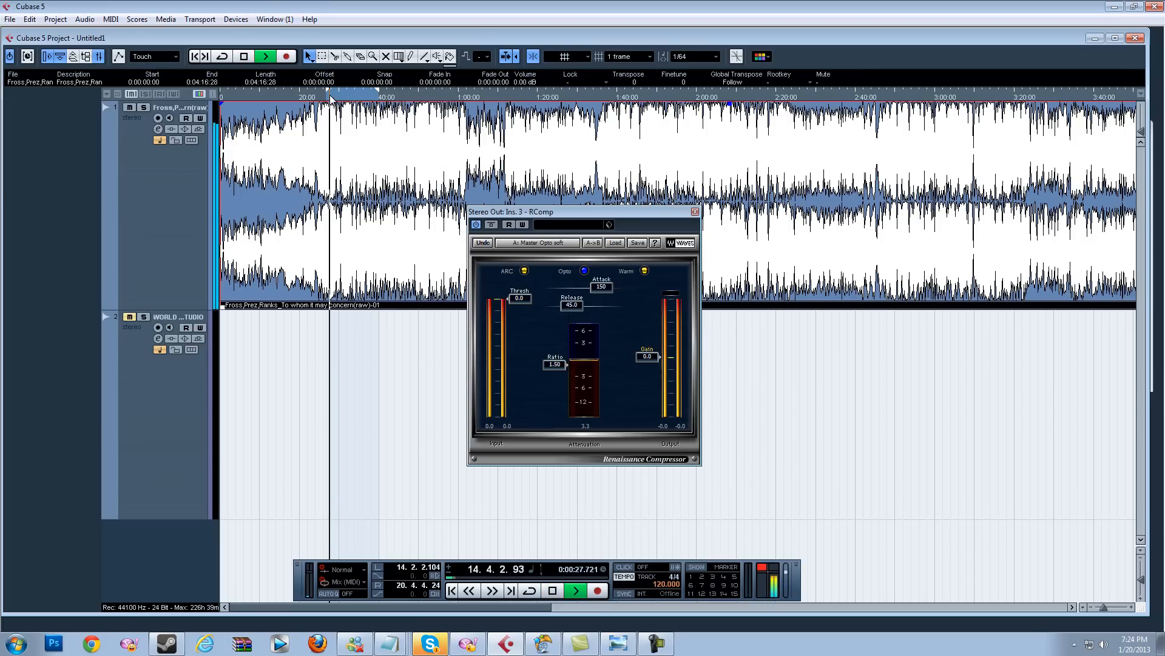
pyautogui.click(615, 242)
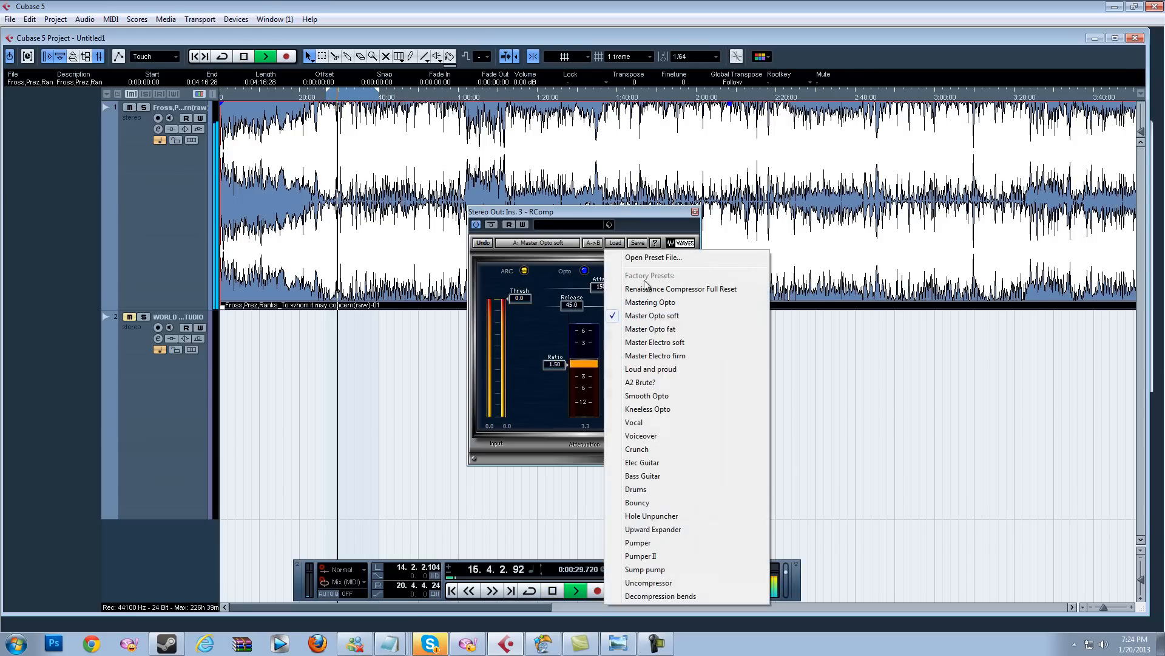
pyautogui.click(669, 304)
pyautogui.click(615, 242)
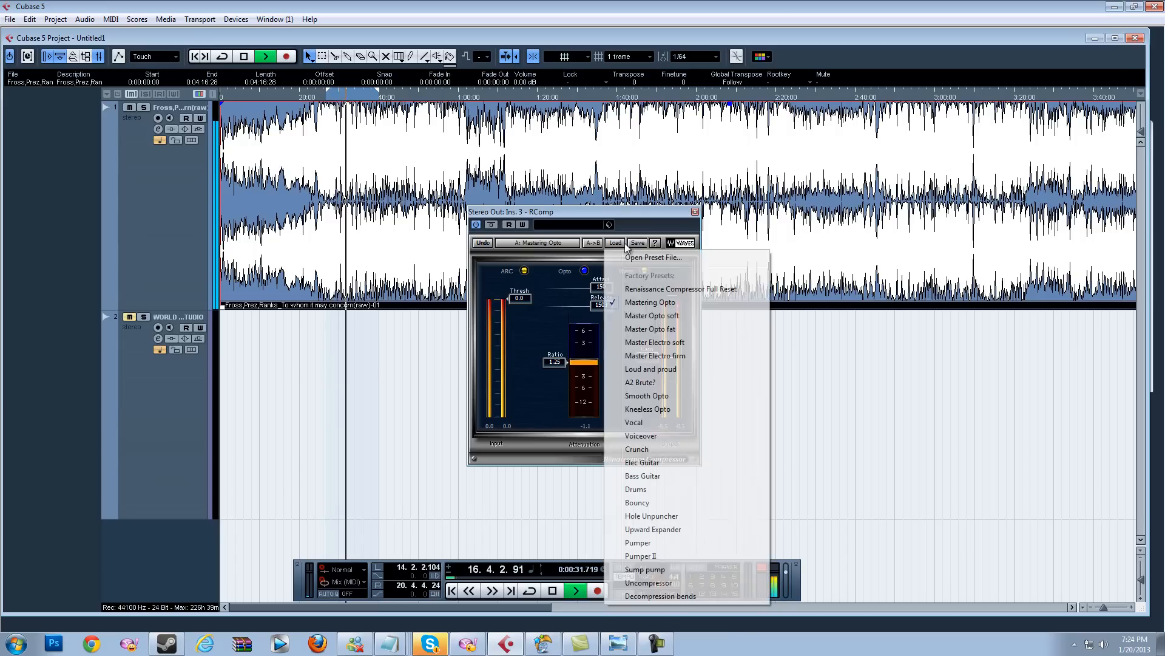
pyautogui.click(673, 329)
pyautogui.click(615, 242)
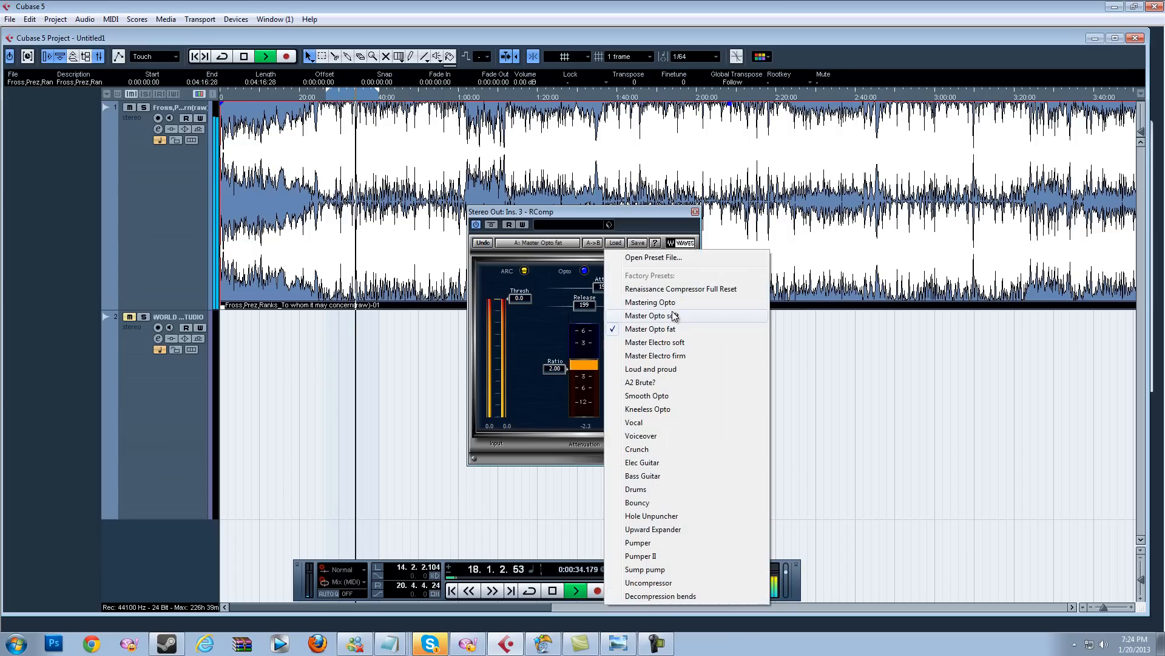
pyautogui.click(678, 341)
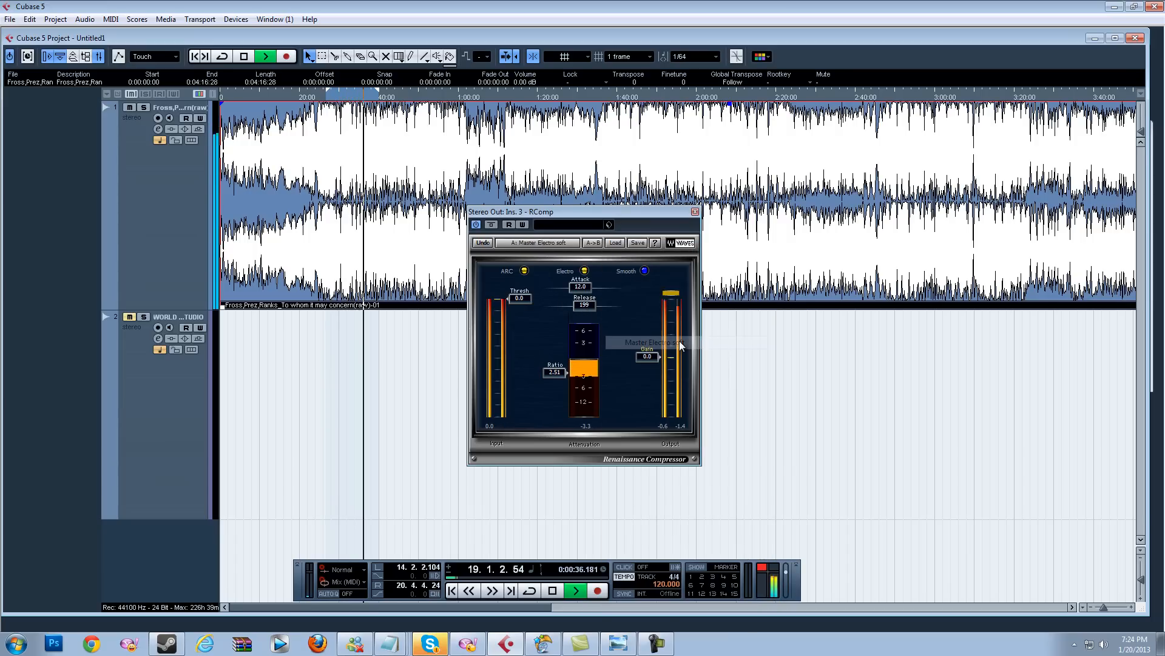
pyautogui.click(615, 242)
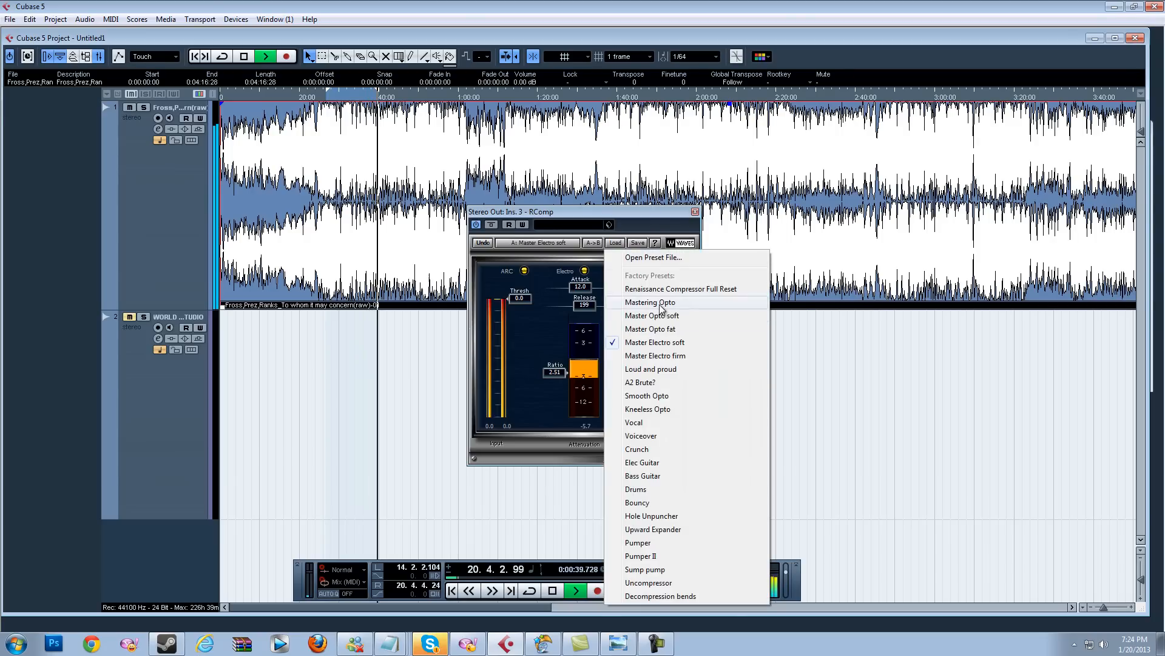
pyautogui.click(628, 304)
pyautogui.press('space')
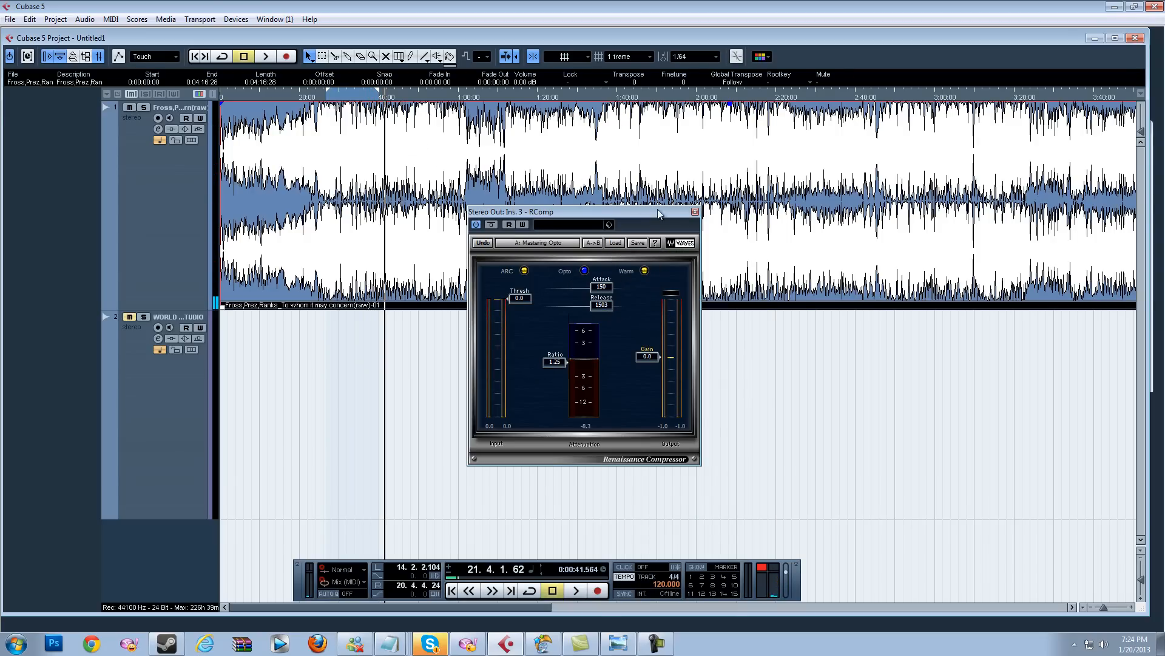
# Step: Close RComp, reopen the Stereo Out channel settings and load the Hi Res CD Master preset into the L2 limiter
pyautogui.click(695, 212)
pyautogui.click(236, 18)
pyautogui.click(267, 83)
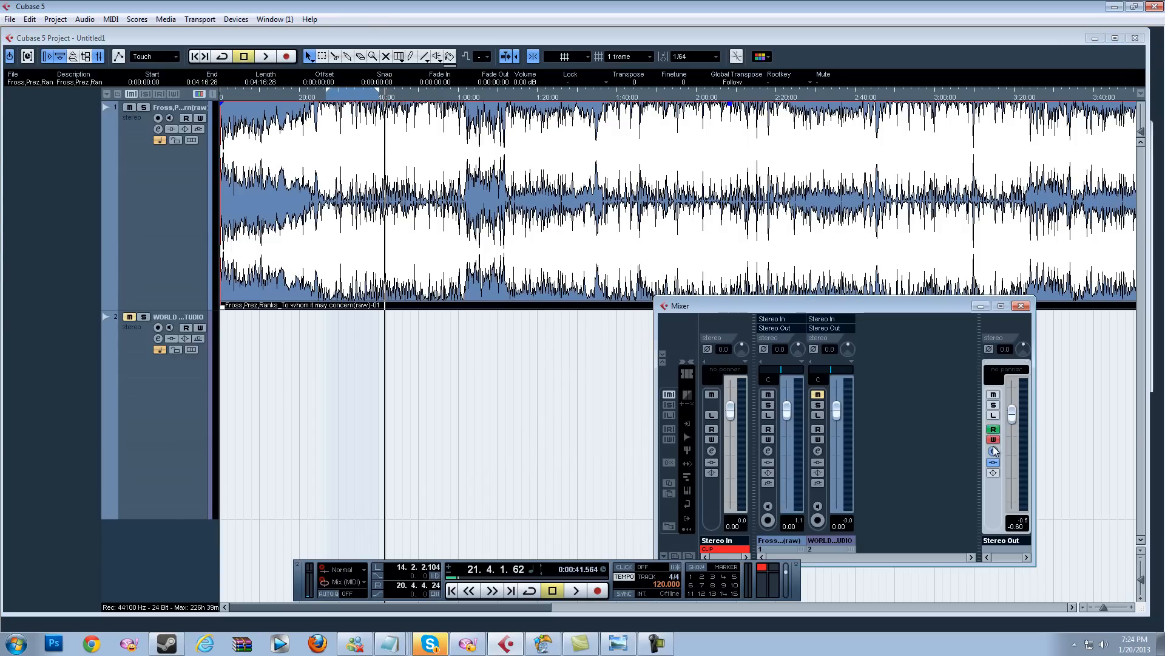
pyautogui.click(994, 430)
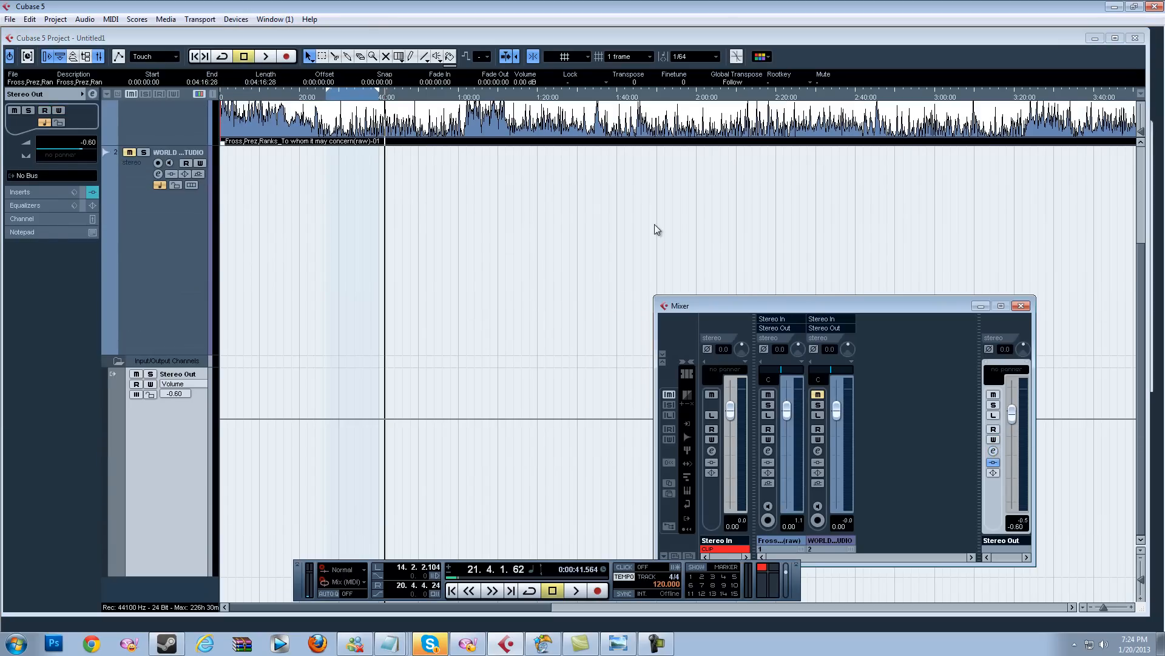
pyautogui.click(993, 451)
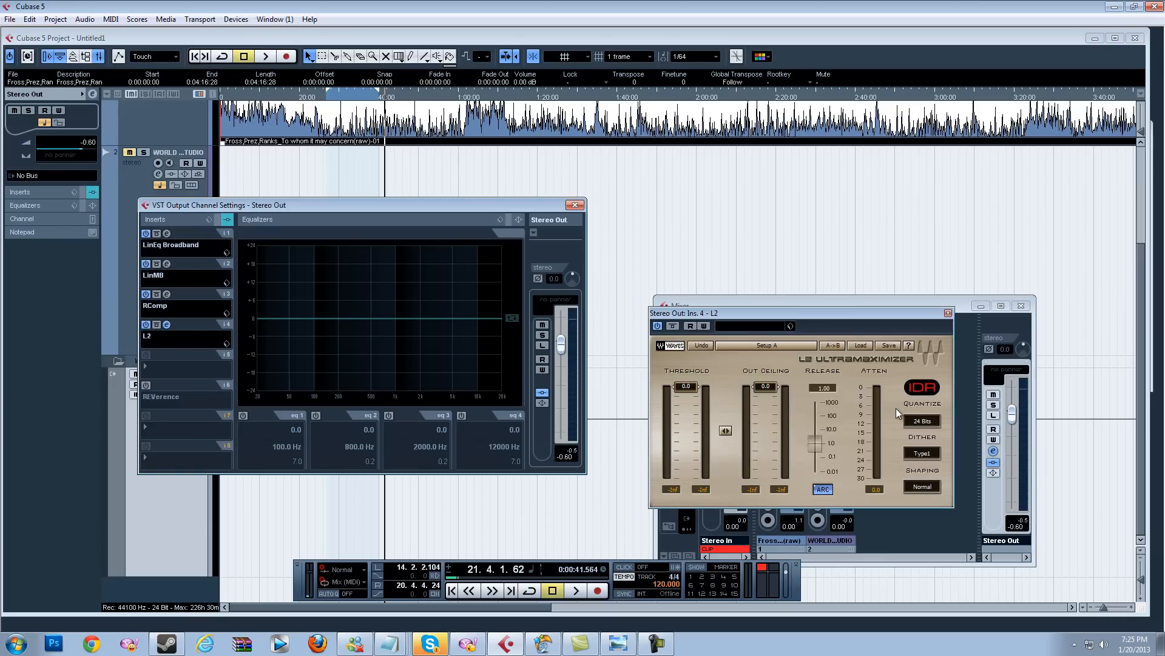
pyautogui.click(859, 346)
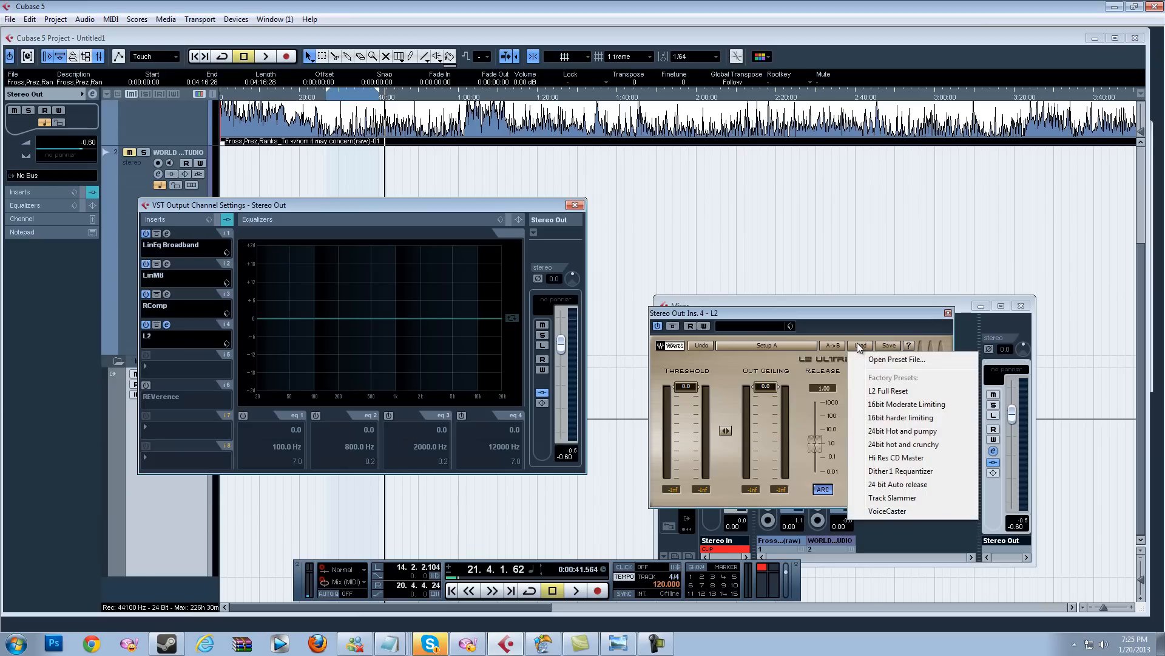
pyautogui.click(896, 458)
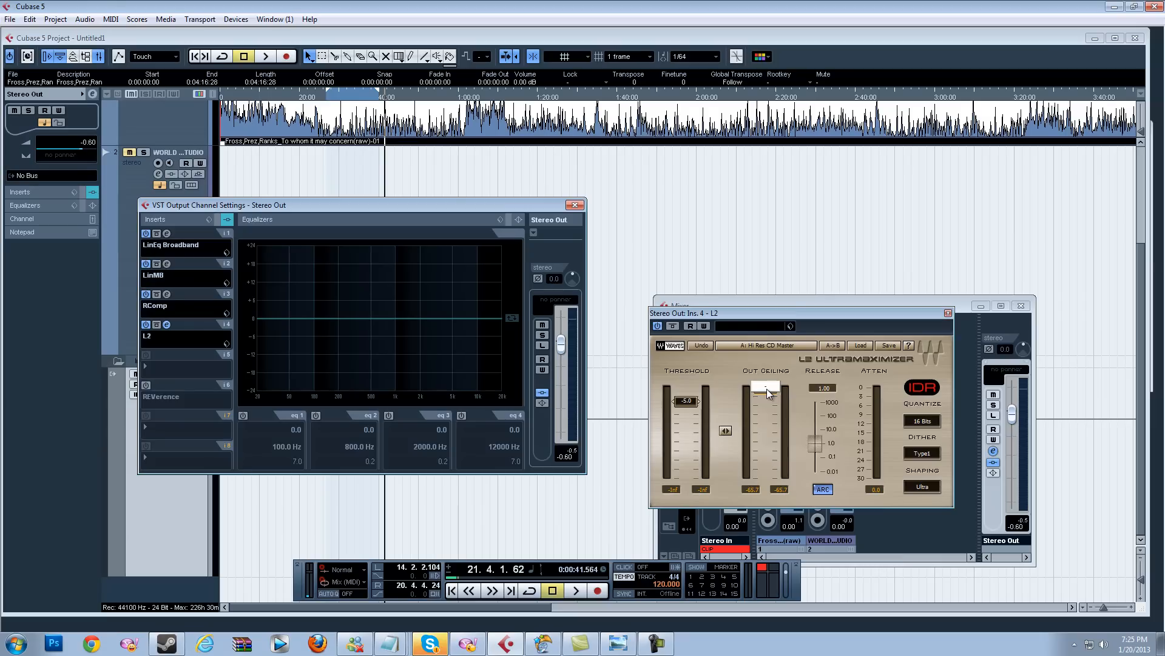
# Step: Confirm the L2 Out Ceiling entry and close the L2 plugin window
pyautogui.press('Return')
pyautogui.click(948, 314)
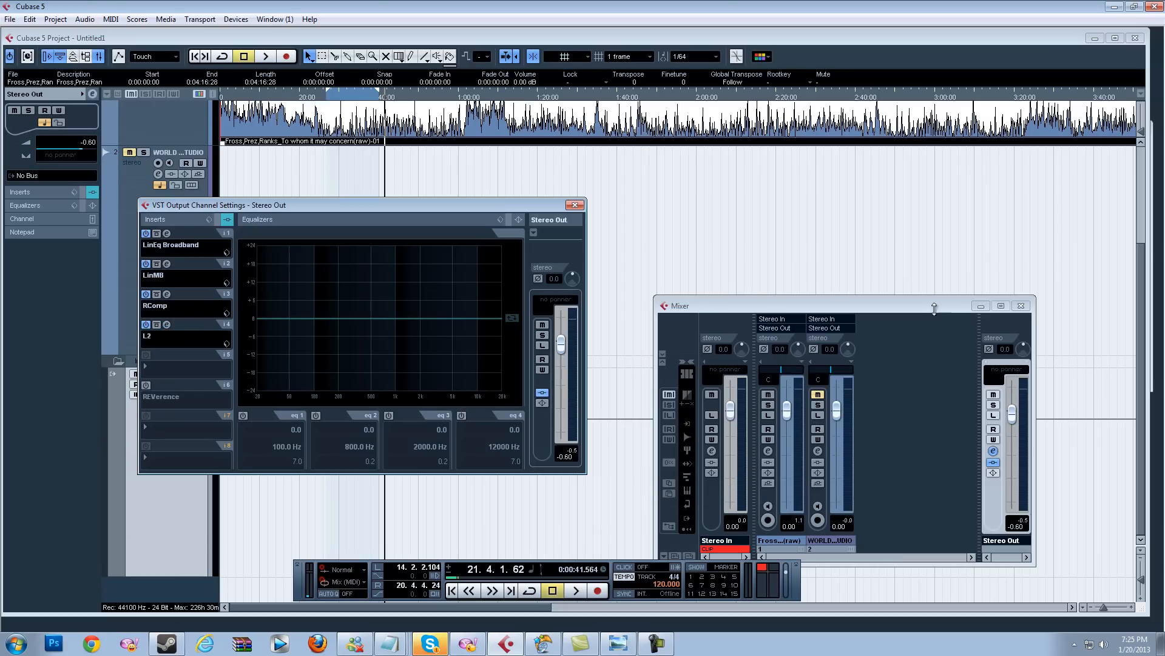
# Step: Place the cursor at about 0:27 and reopen the Stereo Out channel settings, moving the window to the centre
pyautogui.click(328, 99)
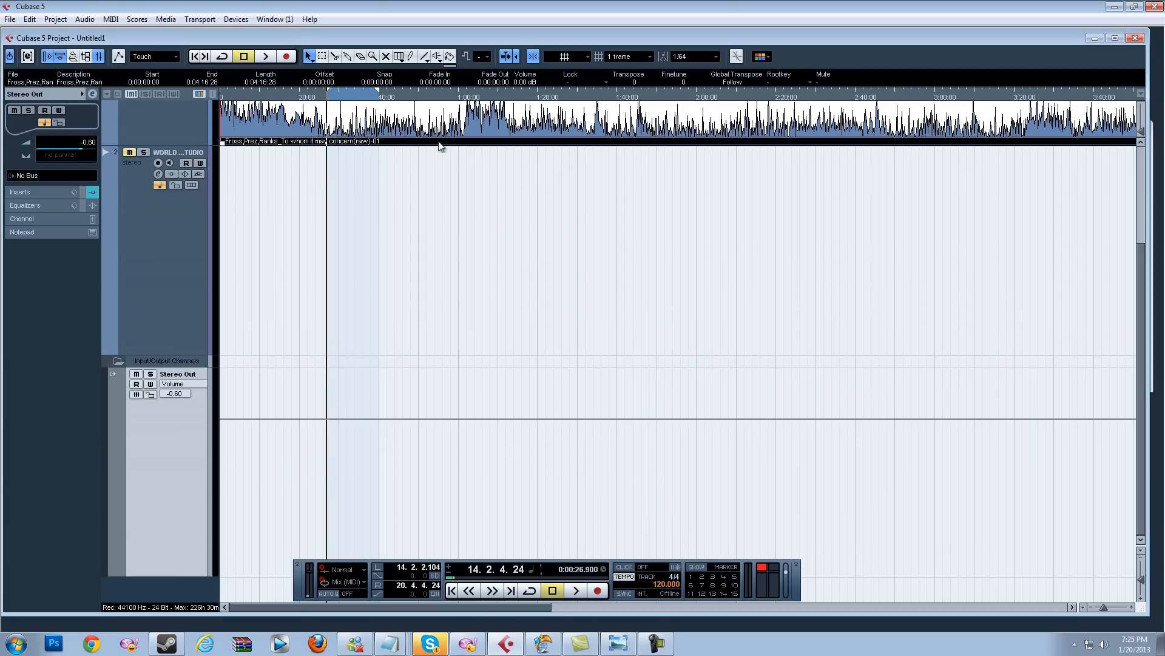
pyautogui.click(237, 20)
pyautogui.click(264, 88)
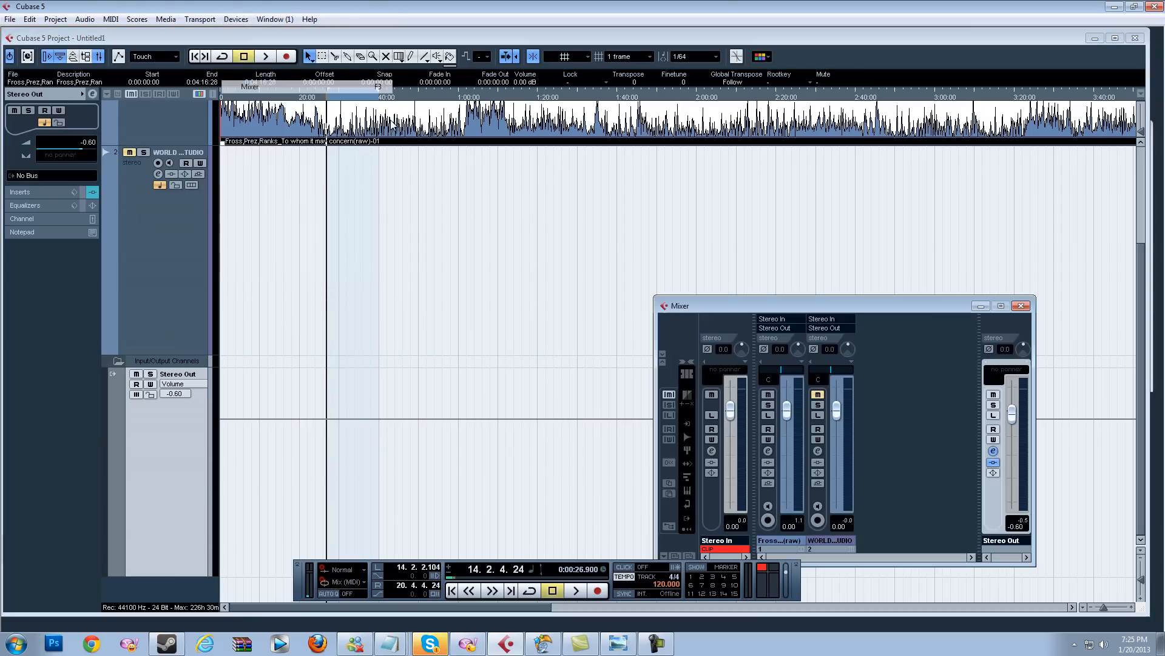
pyautogui.click(994, 452)
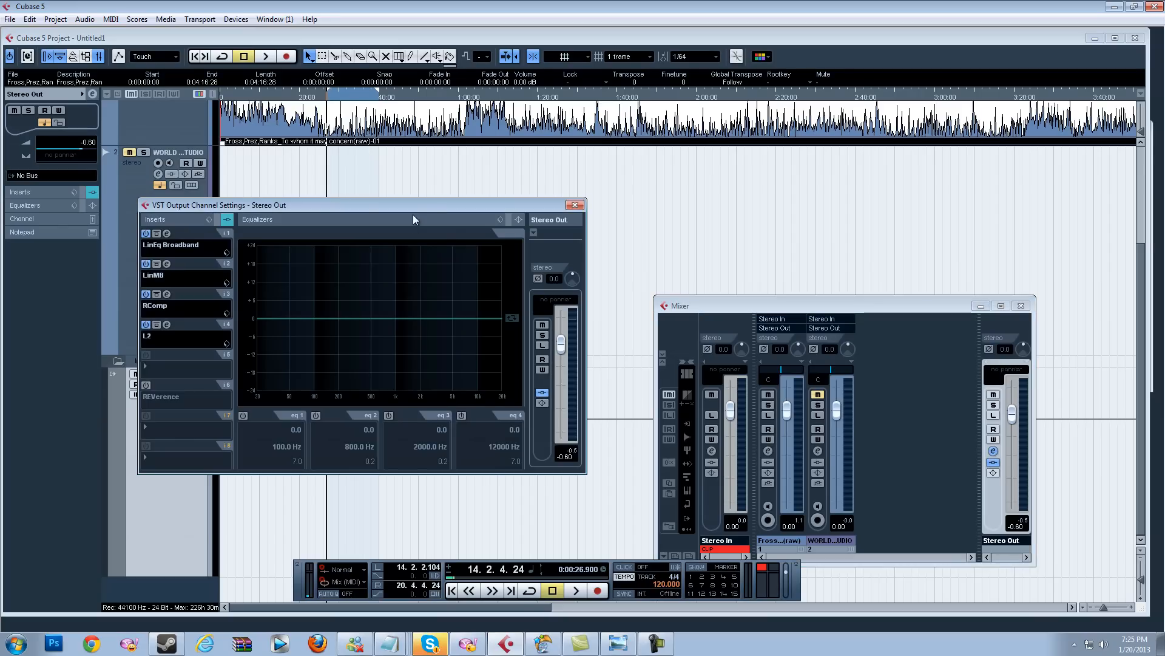
pyautogui.moveTo(411, 206); pyautogui.dragTo(738, 196)
# Step: Play the track and toggle the L2 insert off and on to compare, briefly viewing the L2 plugin
pyautogui.press('space')
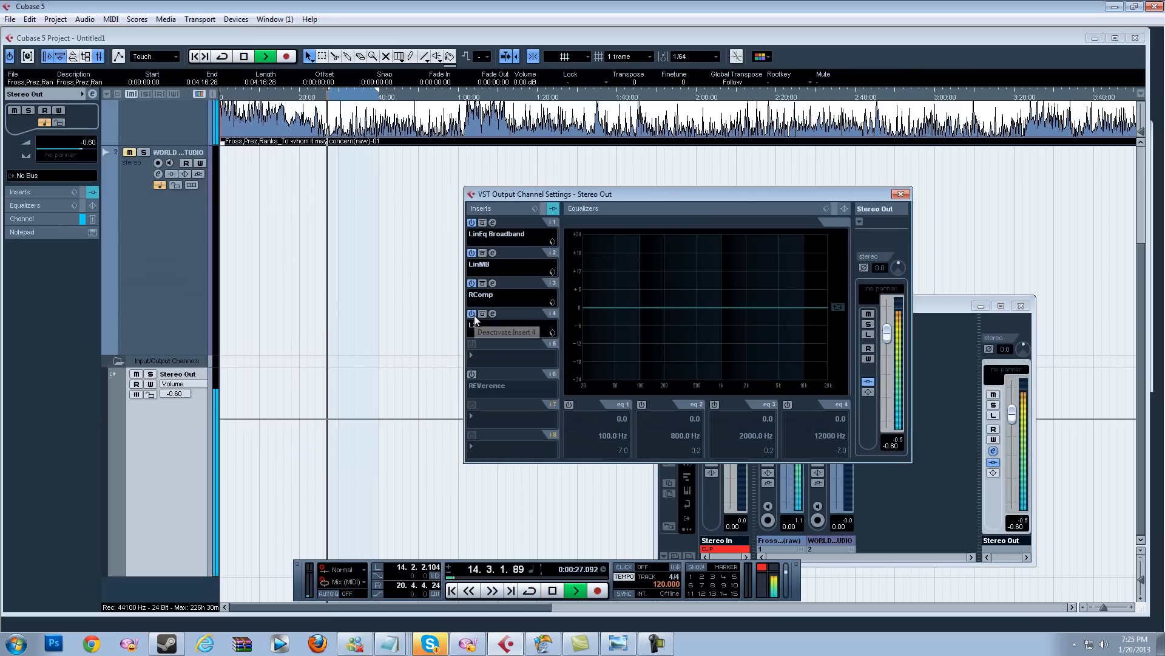
pyautogui.click(474, 315)
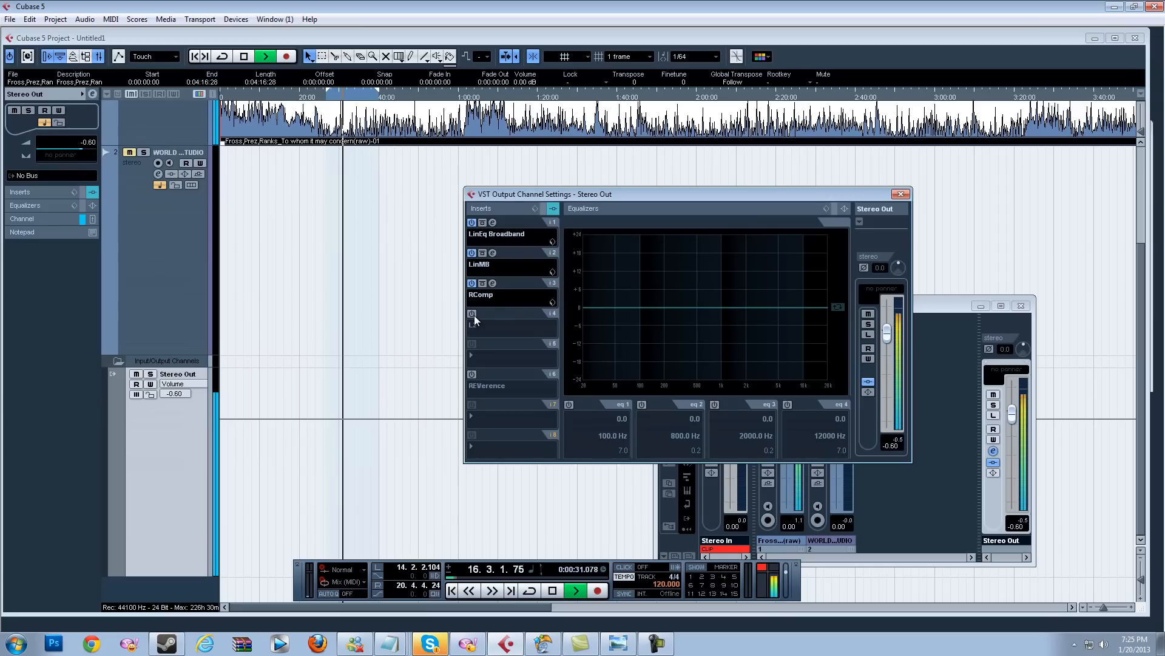
pyautogui.click(474, 315)
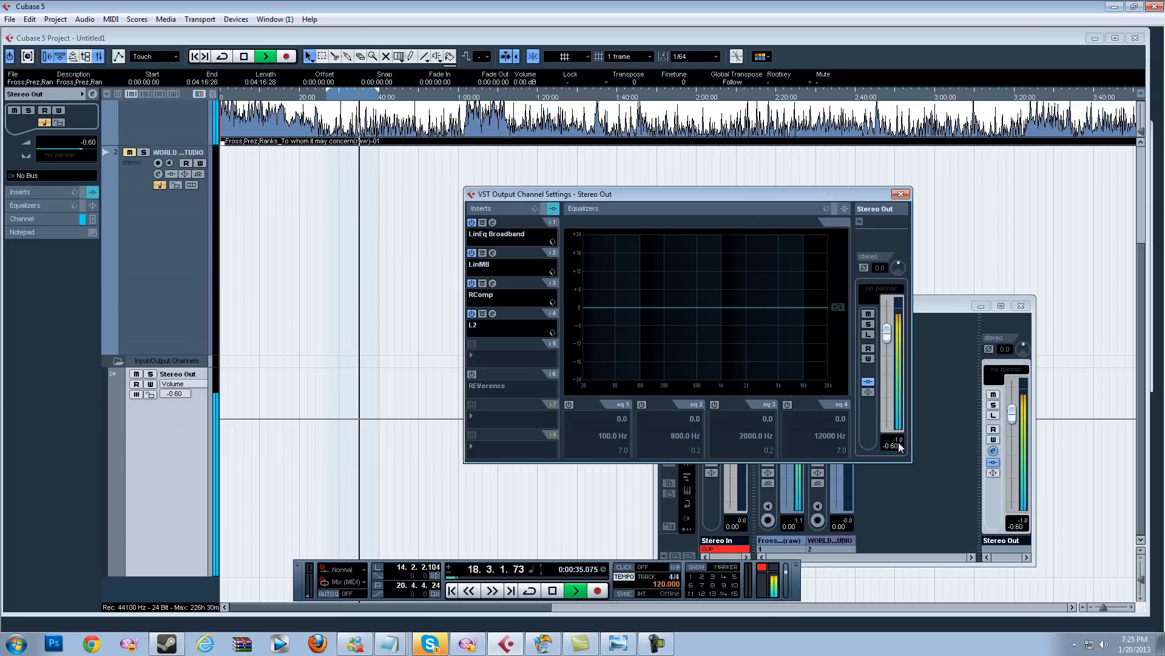
pyautogui.click(493, 313)
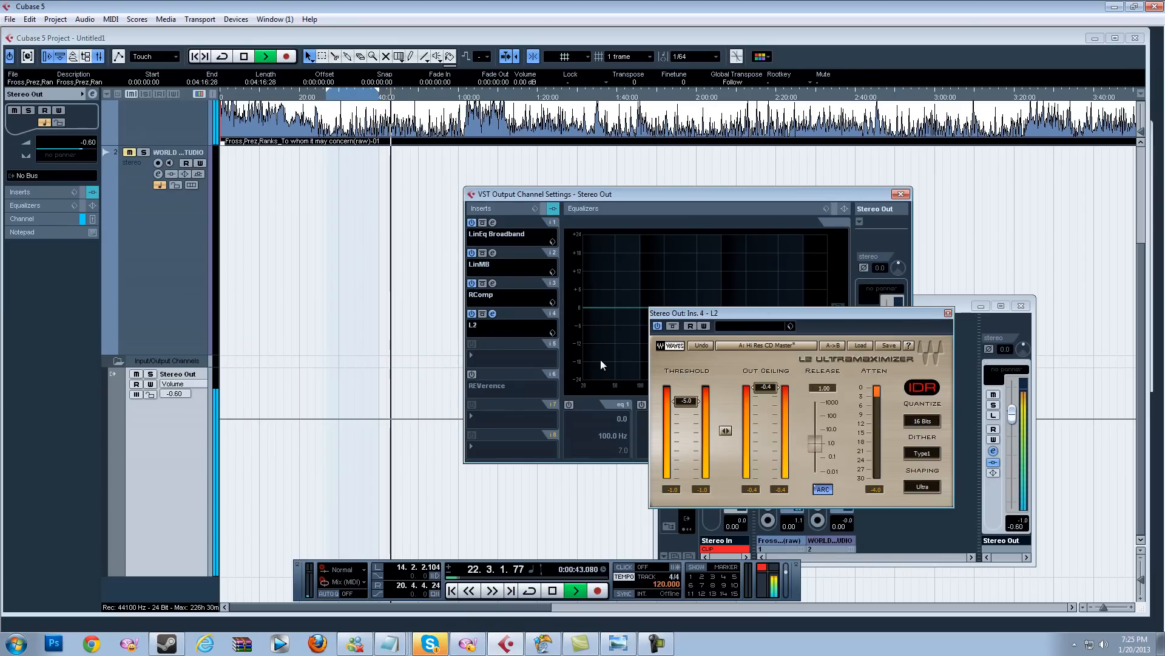
pyautogui.click(949, 312)
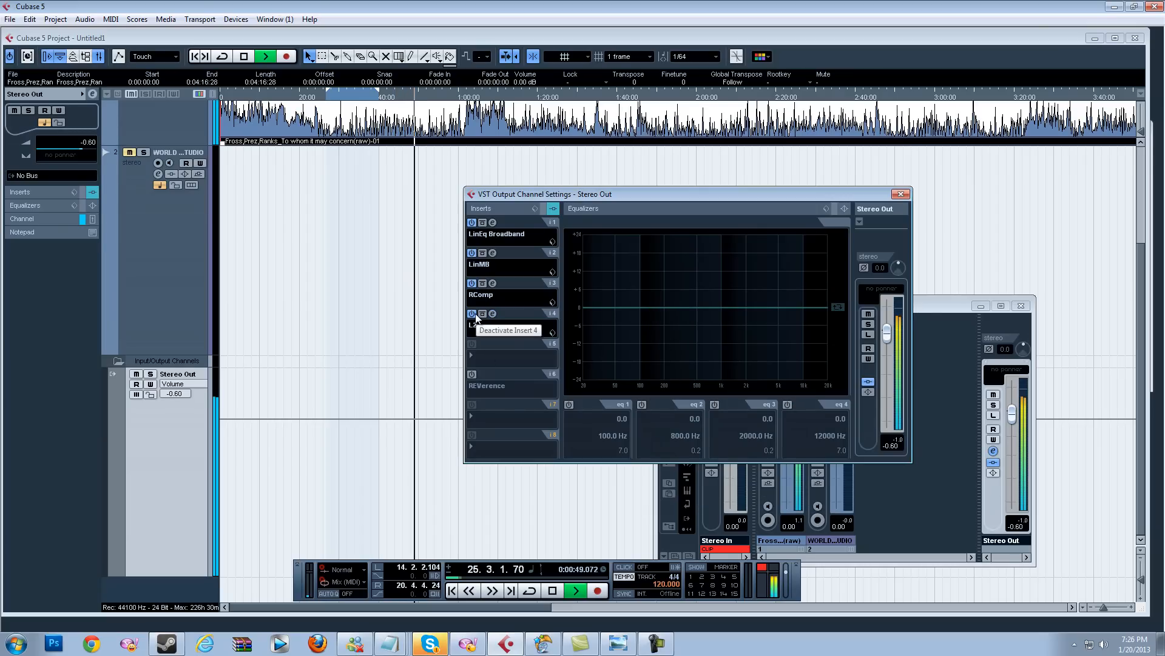
# Step: Stop playback and activate the REVerence insert in slot 6
pyautogui.press('space')
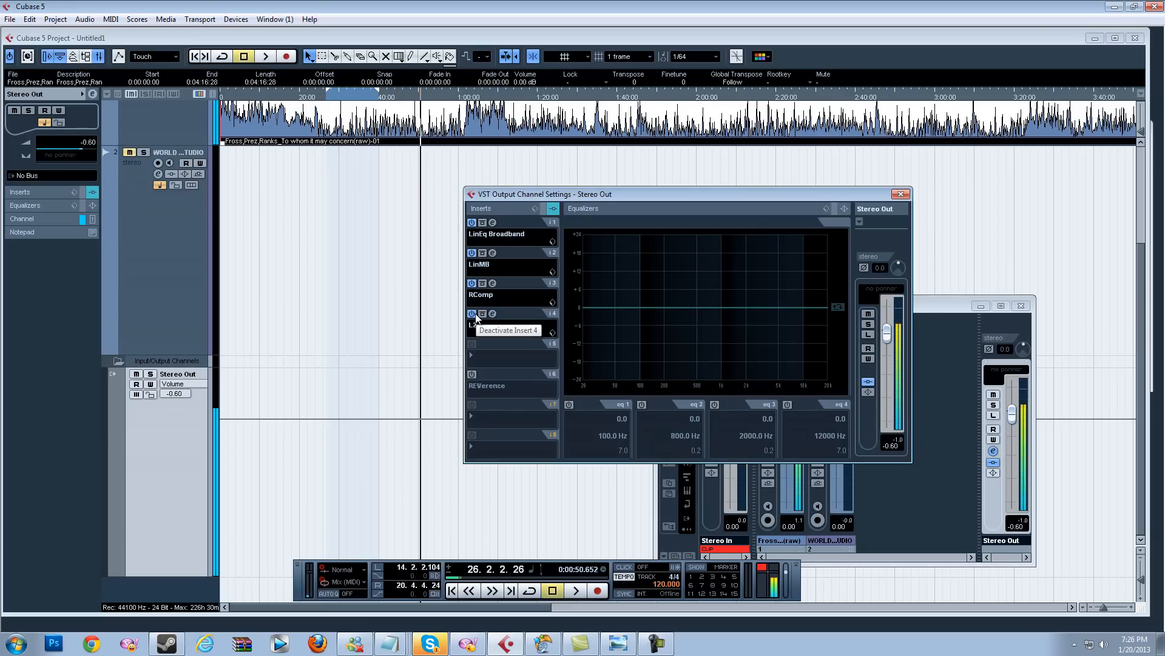
pyautogui.click(474, 374)
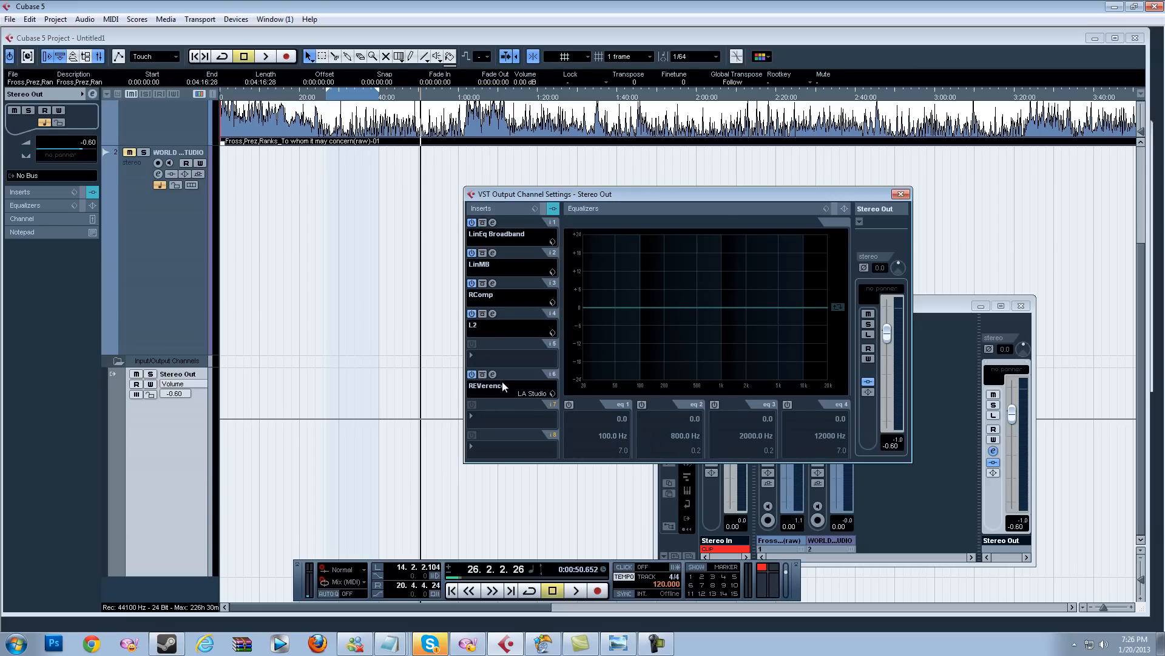
# Step: Play from about 0:27, reopen the Stereo Out channel settings and set the RComp output gain to -1 dB
pyautogui.click(329, 97)
pyautogui.click(230, 18)
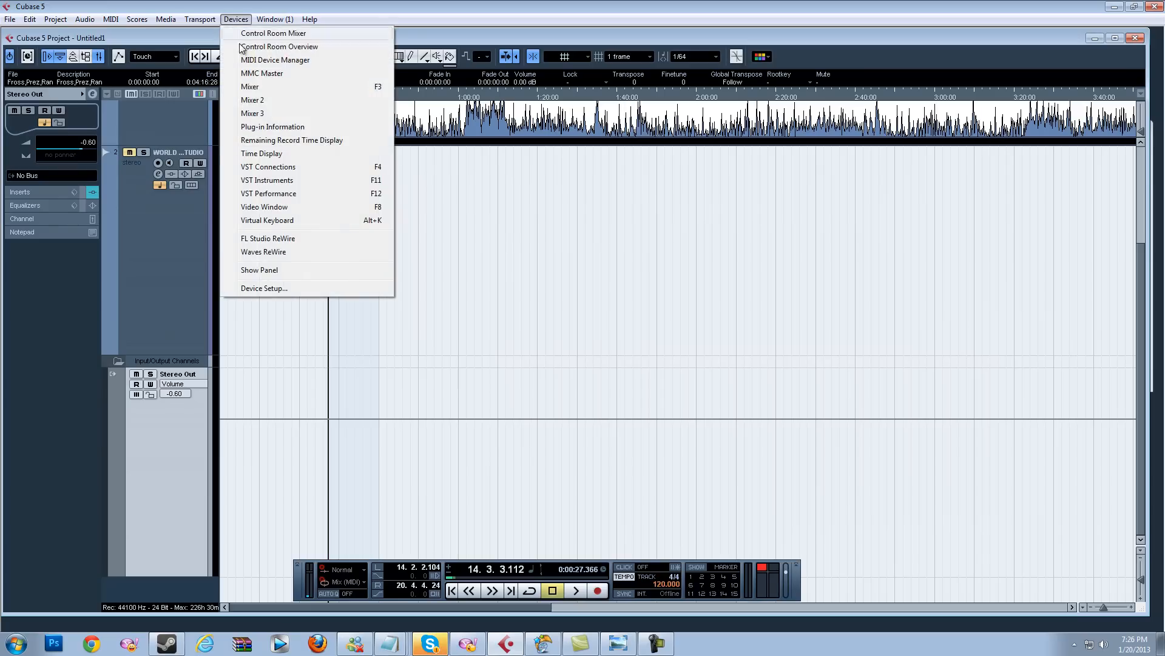
pyautogui.click(246, 78)
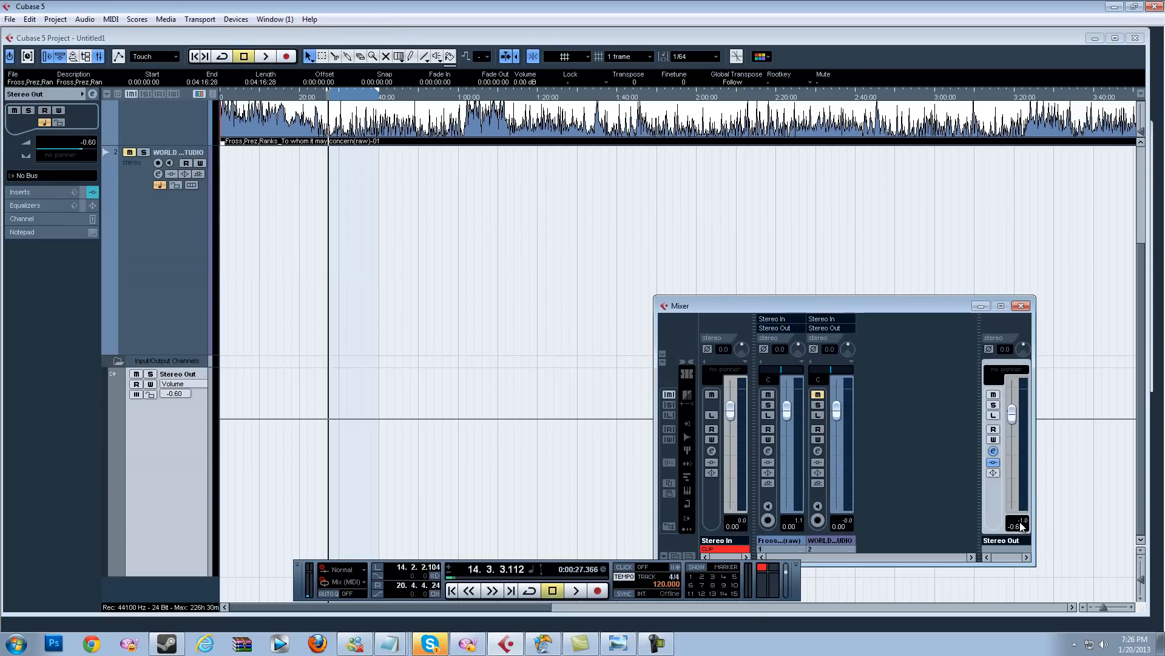
pyautogui.press('space')
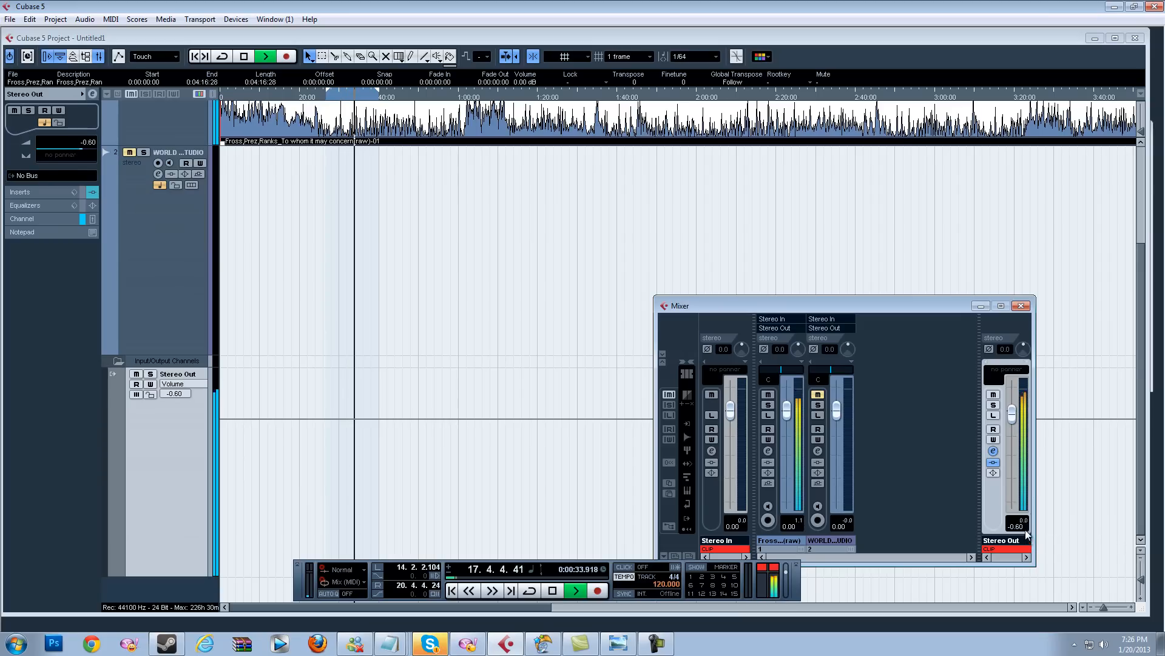
pyautogui.click(1025, 524)
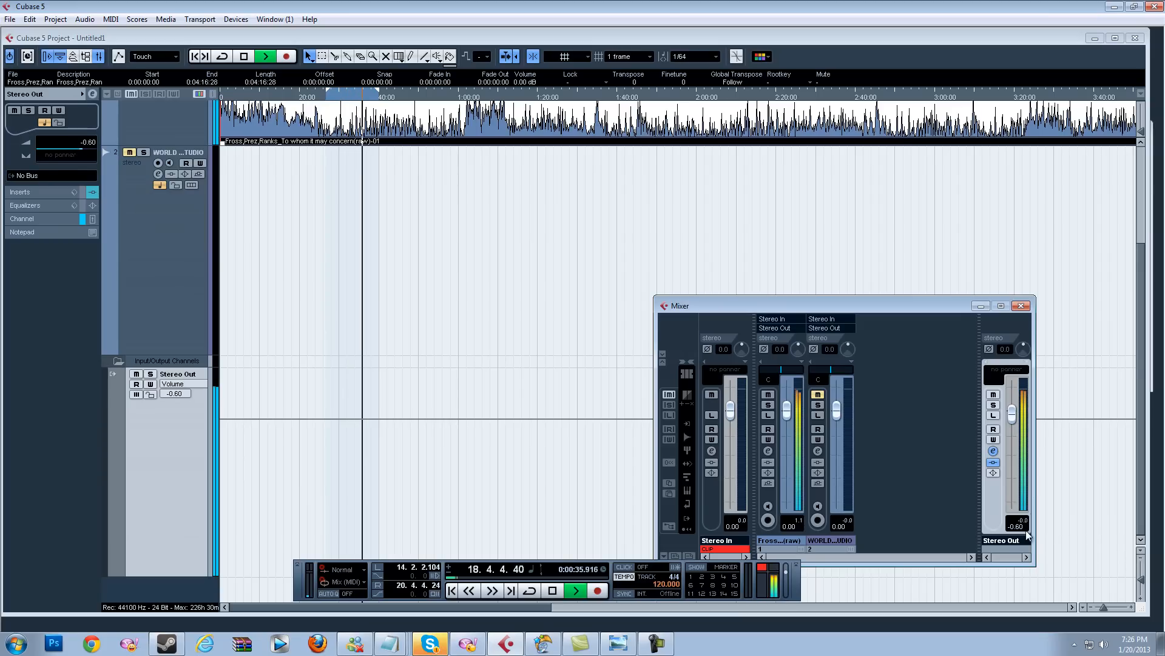
pyautogui.click(993, 451)
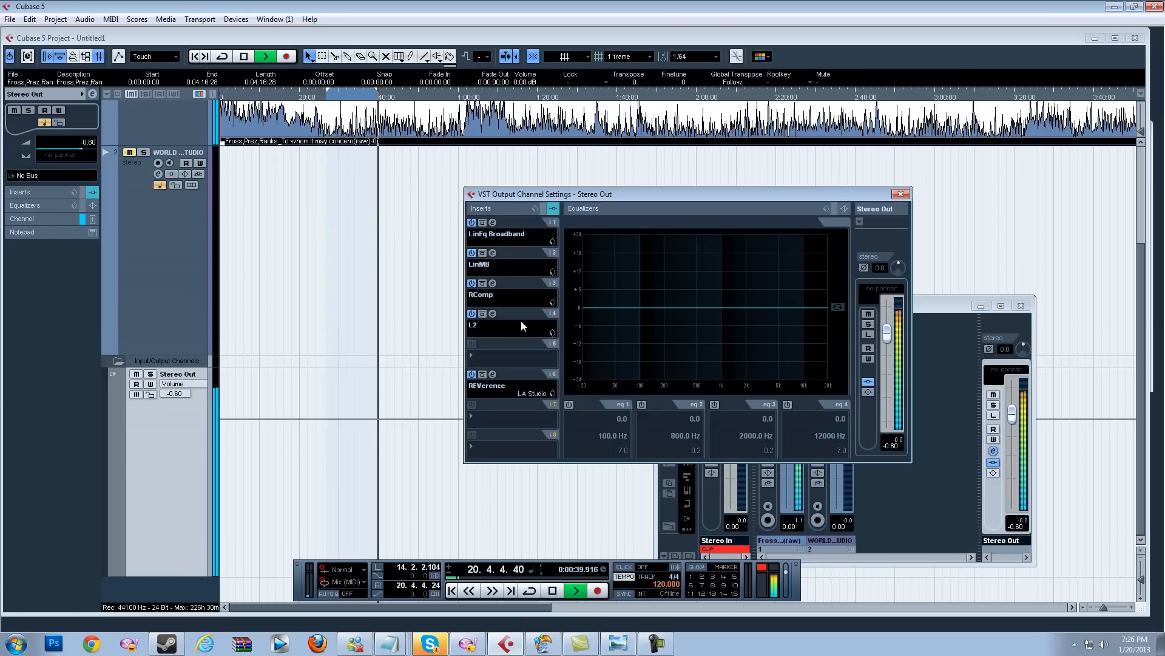
pyautogui.click(493, 284)
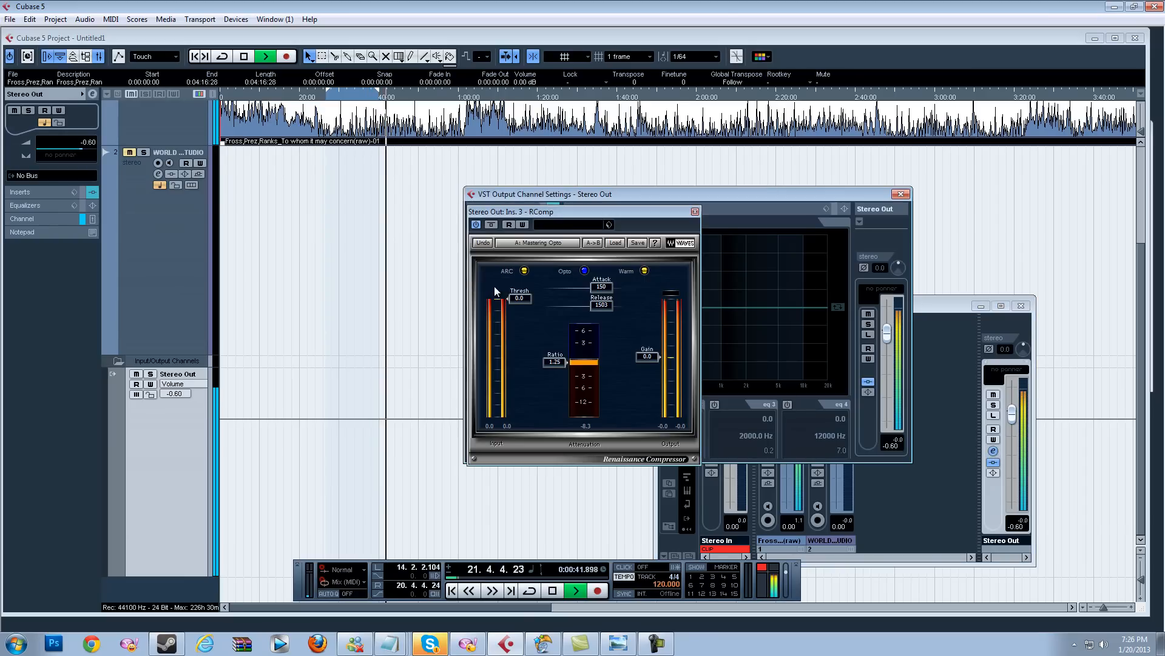
pyautogui.click(648, 356)
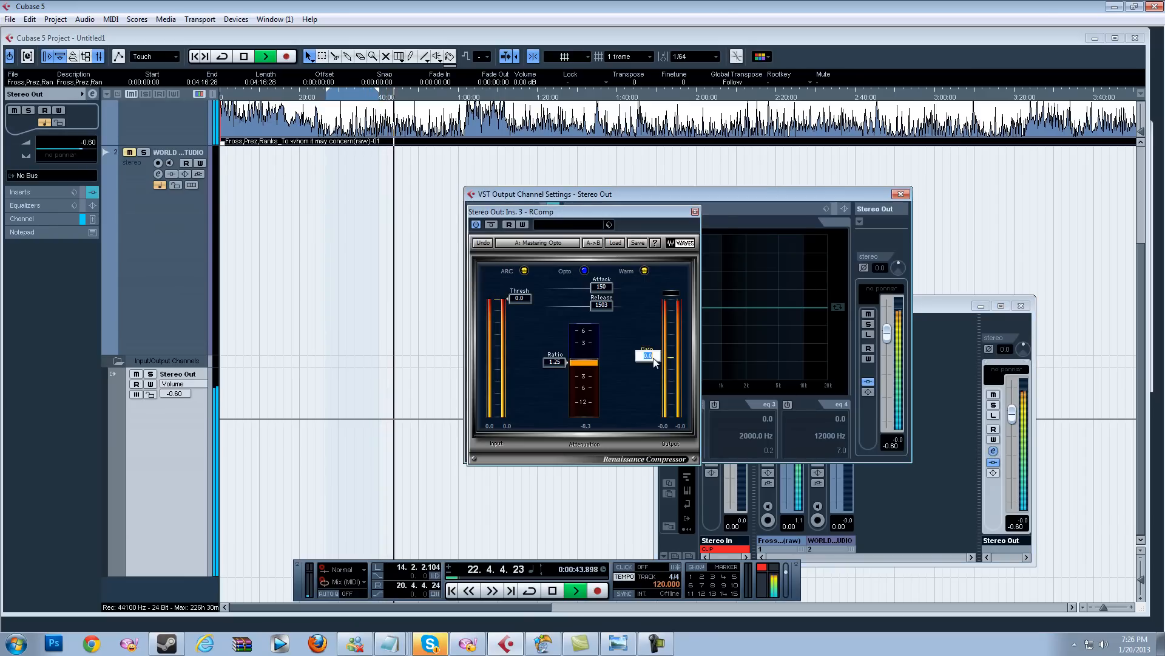
pyautogui.write('-1')
pyautogui.press('Return')
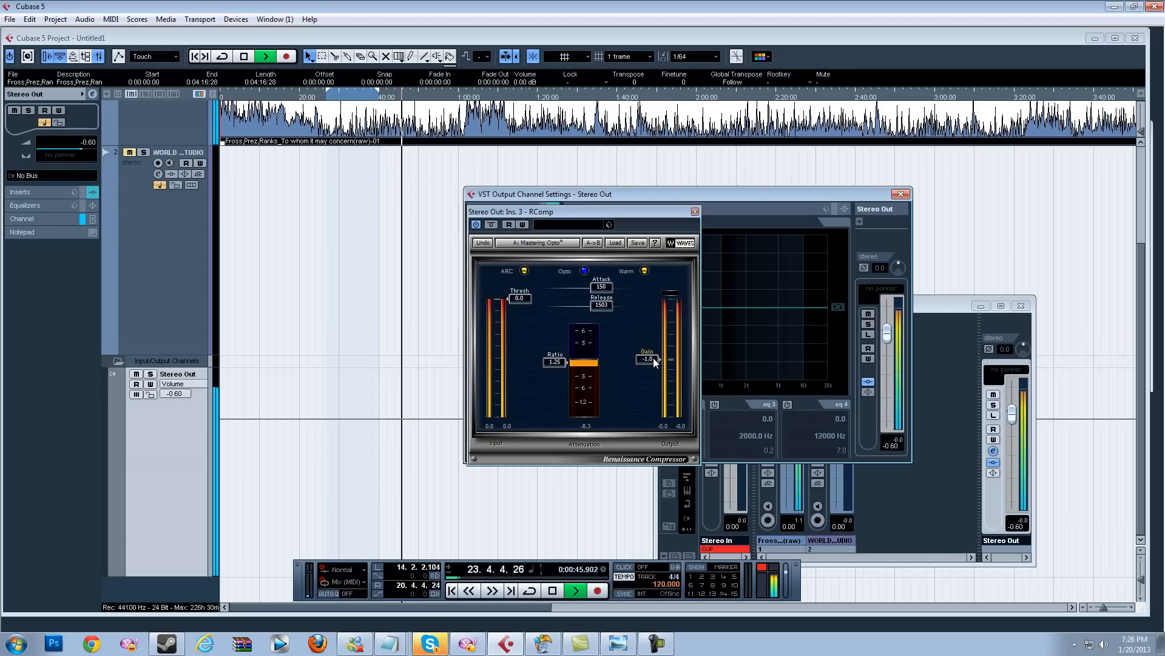
pyautogui.click(695, 211)
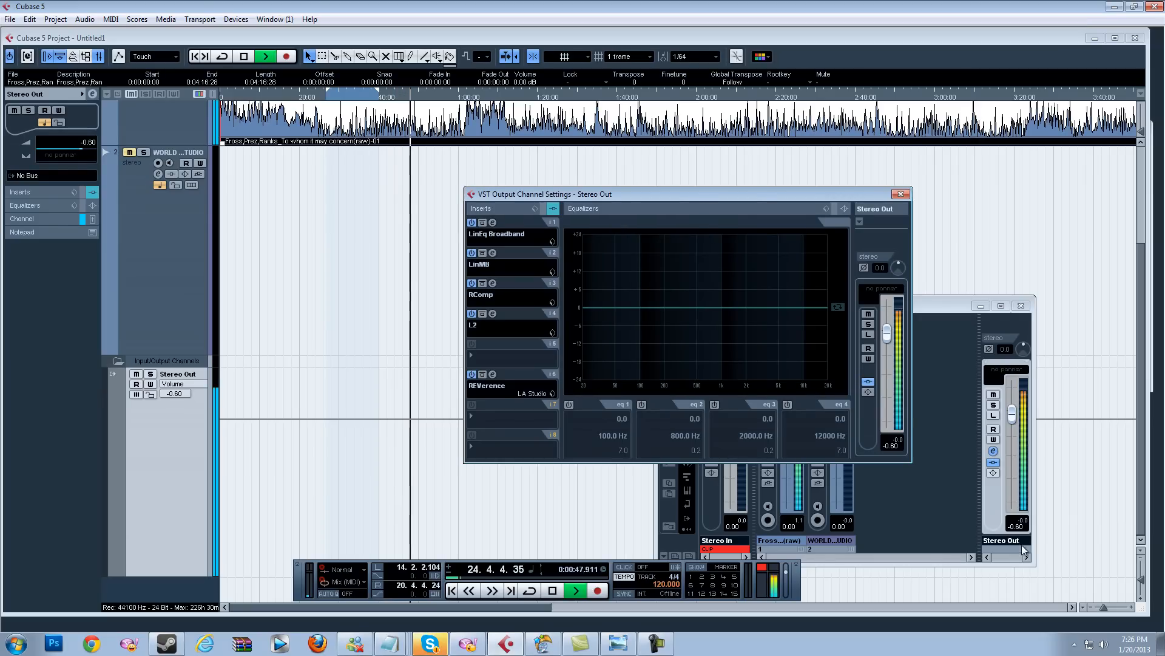
# Step: Open the L2 limiter and set its Out Ceiling to -0.5 and Threshold to -4.9
pyautogui.click(1022, 542)
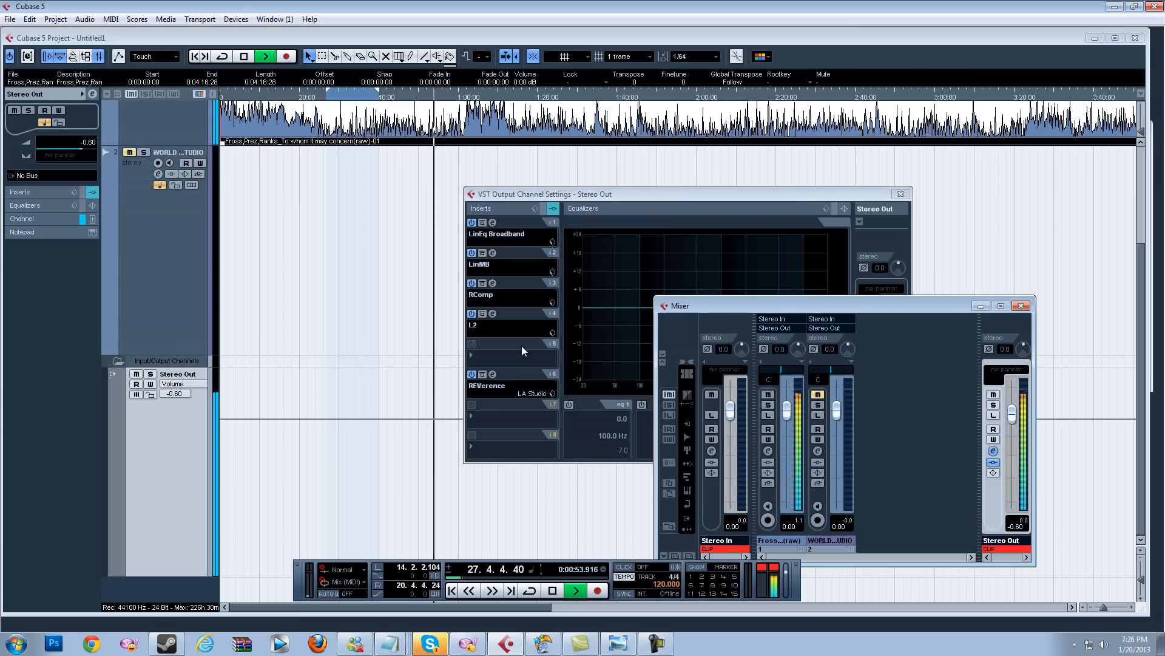
pyautogui.click(489, 315)
pyautogui.click(379, 94)
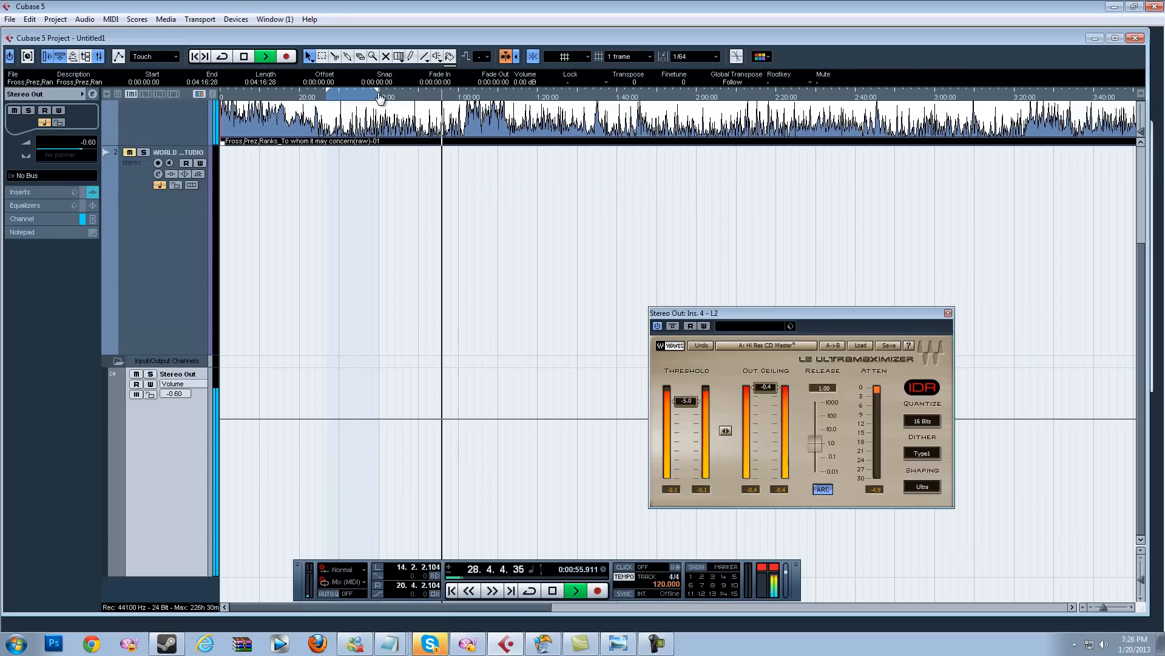
pyautogui.press('space')
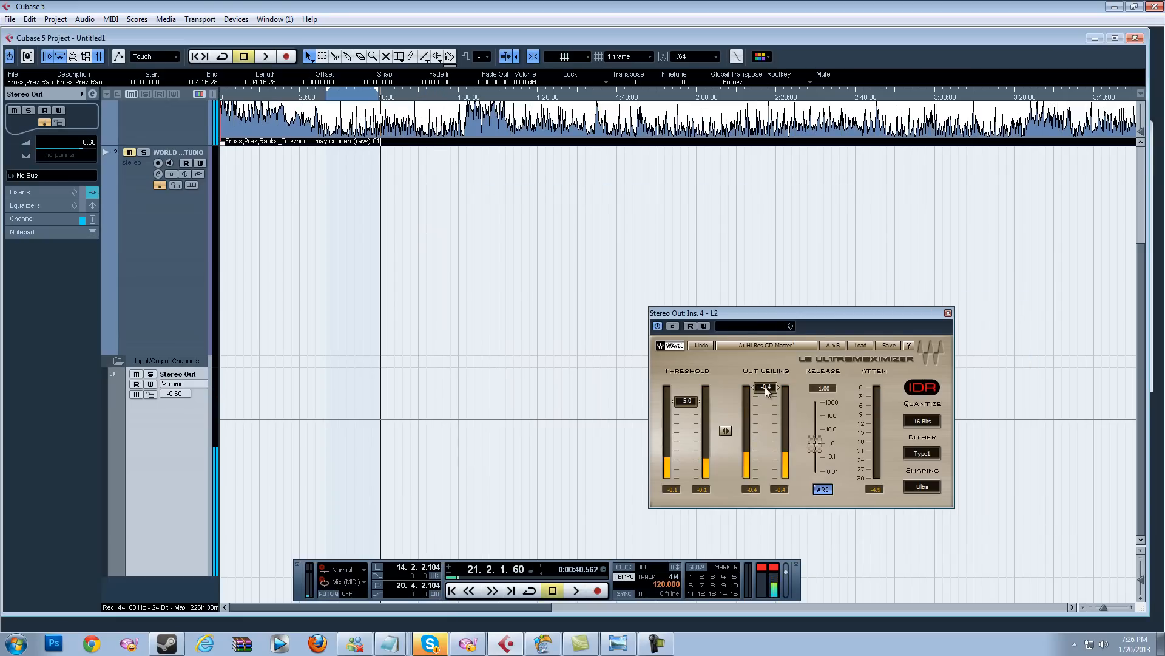
pyautogui.click(765, 388)
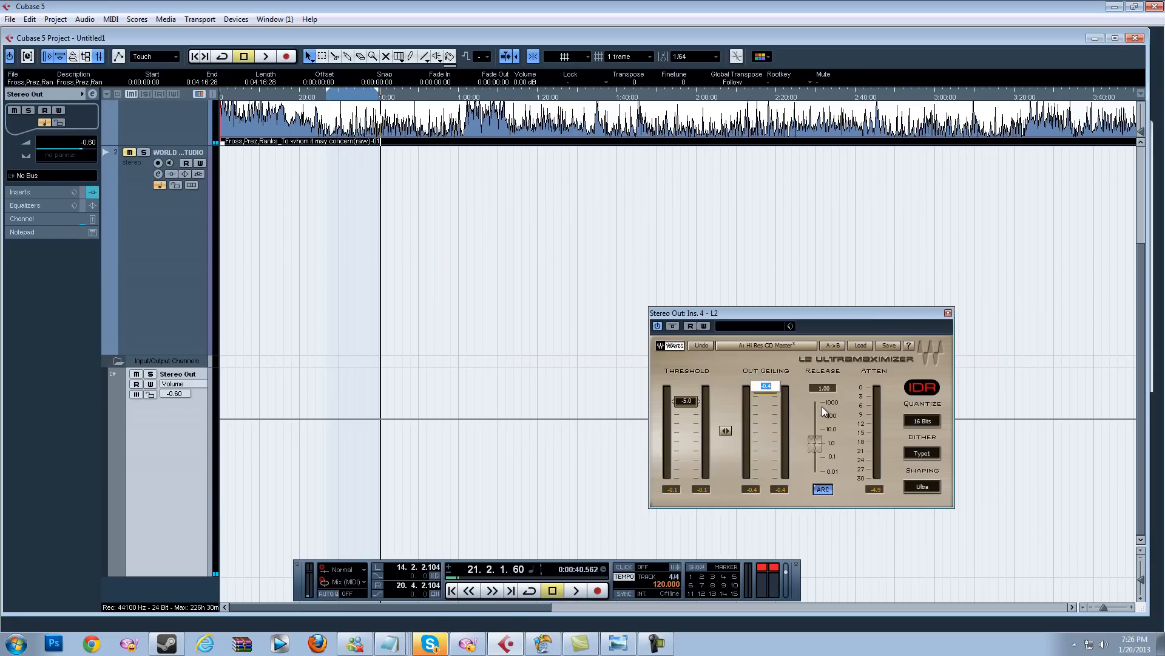
pyautogui.write('-0.5')
pyautogui.press('Return')
pyautogui.click(690, 400)
pyautogui.write('-4.9')
pyautogui.press('Return')
# Step: Play the track from about 0:30 to hear the new limiter settings, then stop
pyautogui.click(345, 94)
pyautogui.press('space')
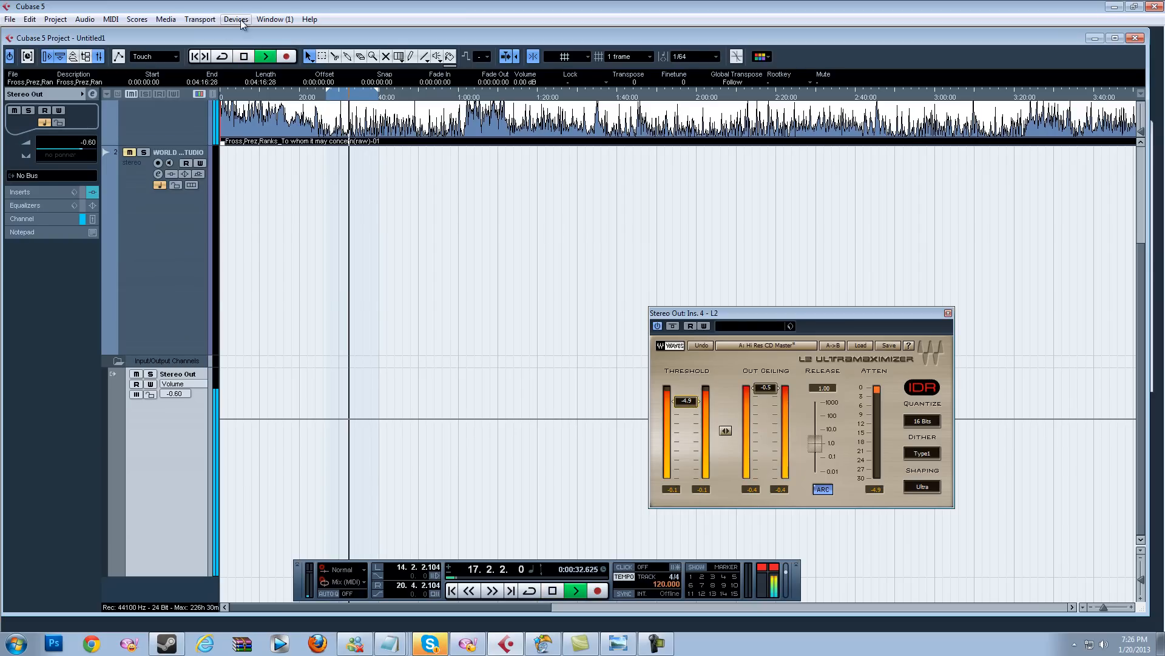
pyautogui.click(240, 21)
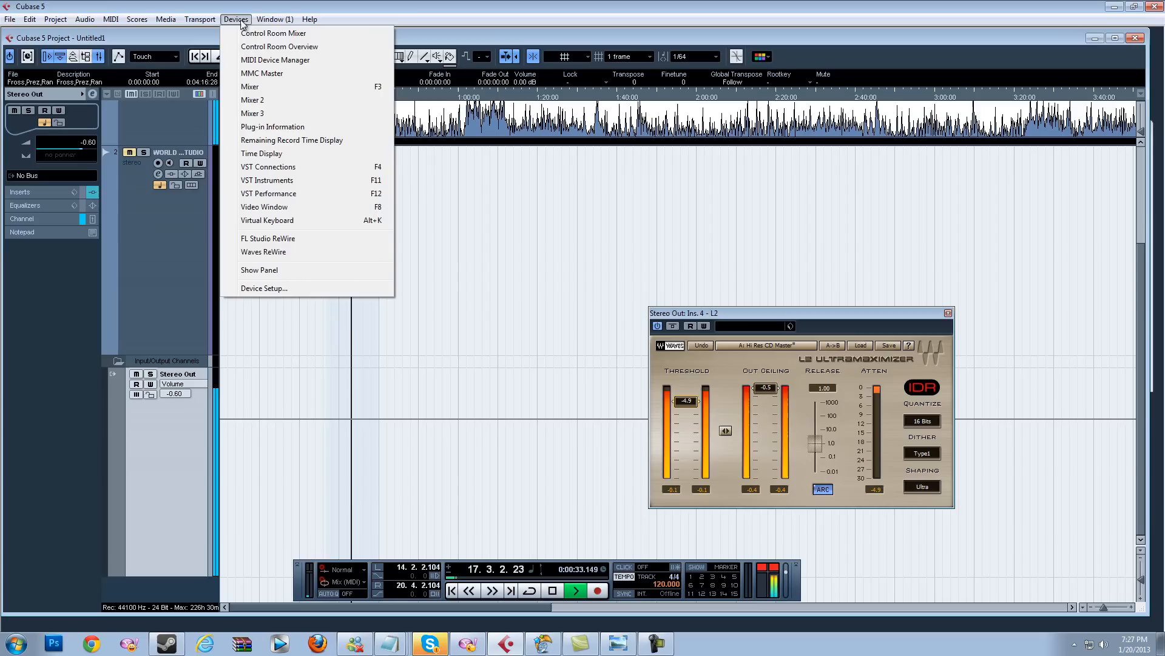
pyautogui.click(268, 90)
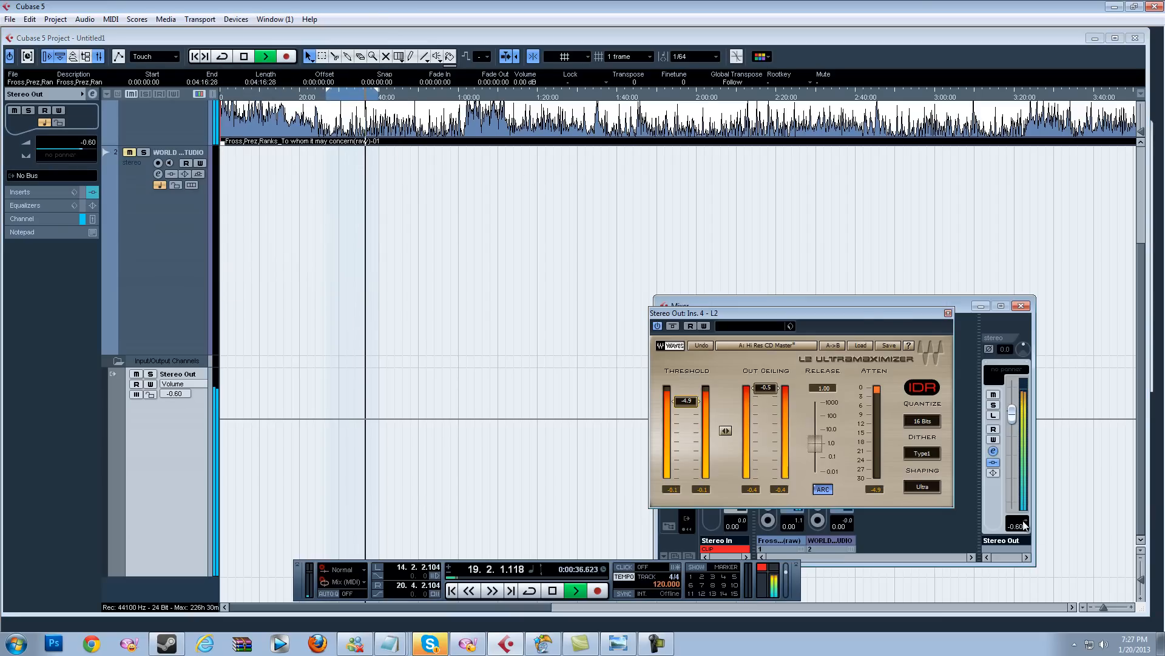
pyautogui.click(1019, 309)
pyautogui.press('space')
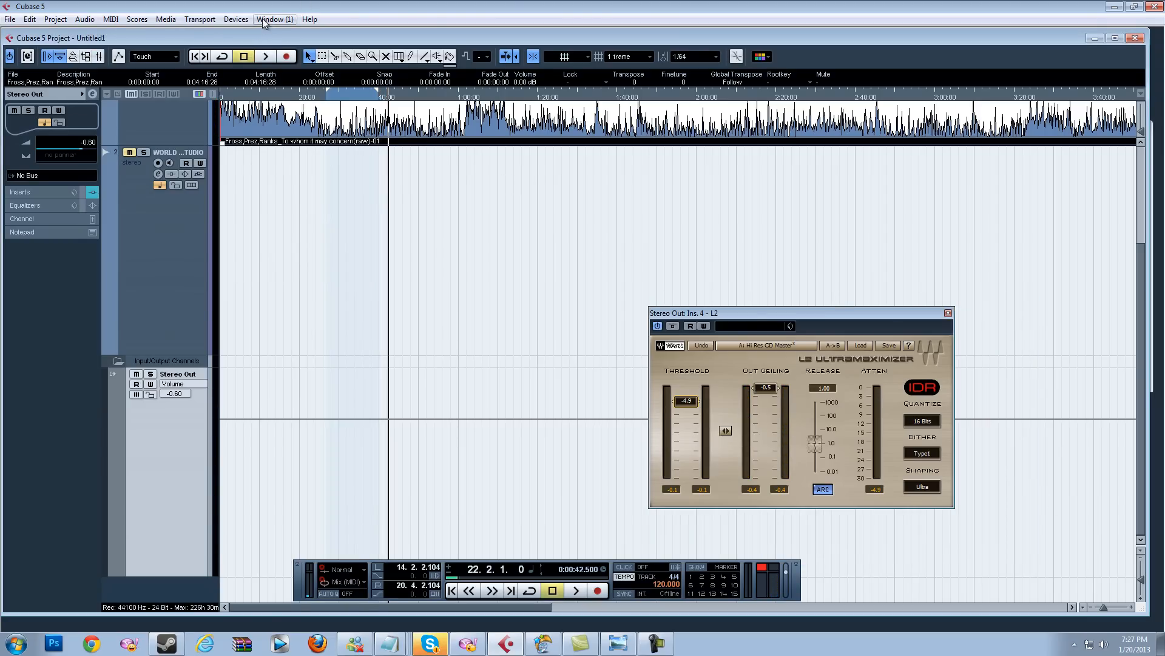
# Step: Close the L2 plugin and Mixer windows
pyautogui.click(236, 19)
pyautogui.click(261, 95)
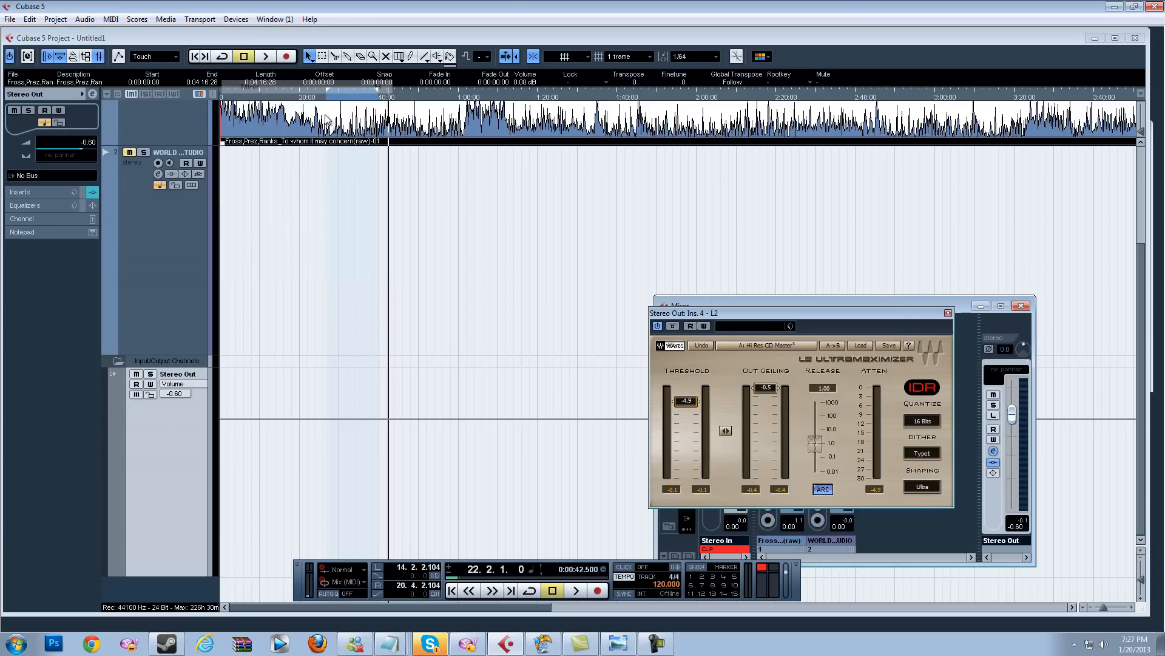
pyautogui.click(947, 314)
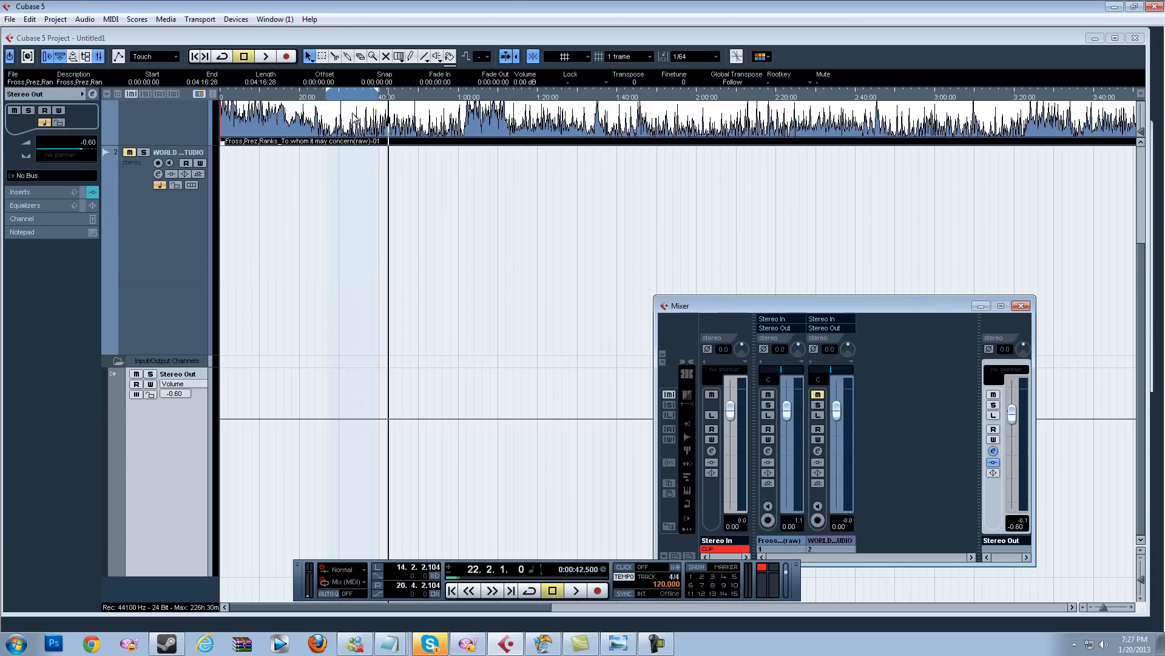
pyautogui.press('F3')
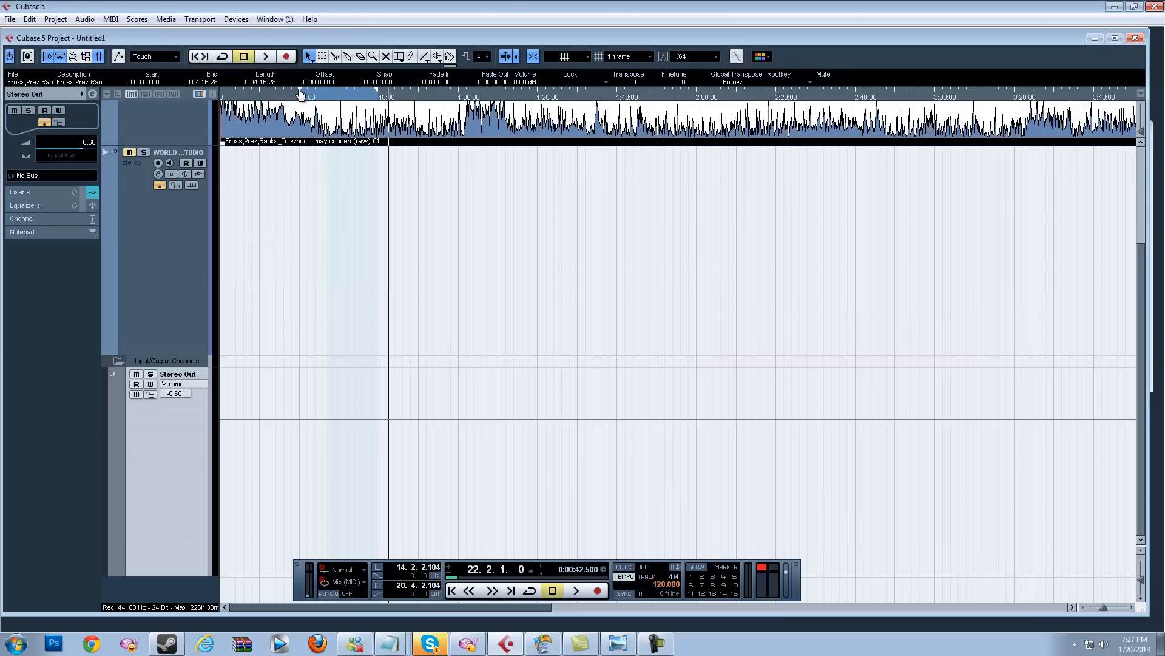
# Step: Move the cursor to about 0:20 and reopen the Stereo Out channel settings from the Mixer
pyautogui.moveTo(380, 93); pyautogui.dragTo(368, 95)
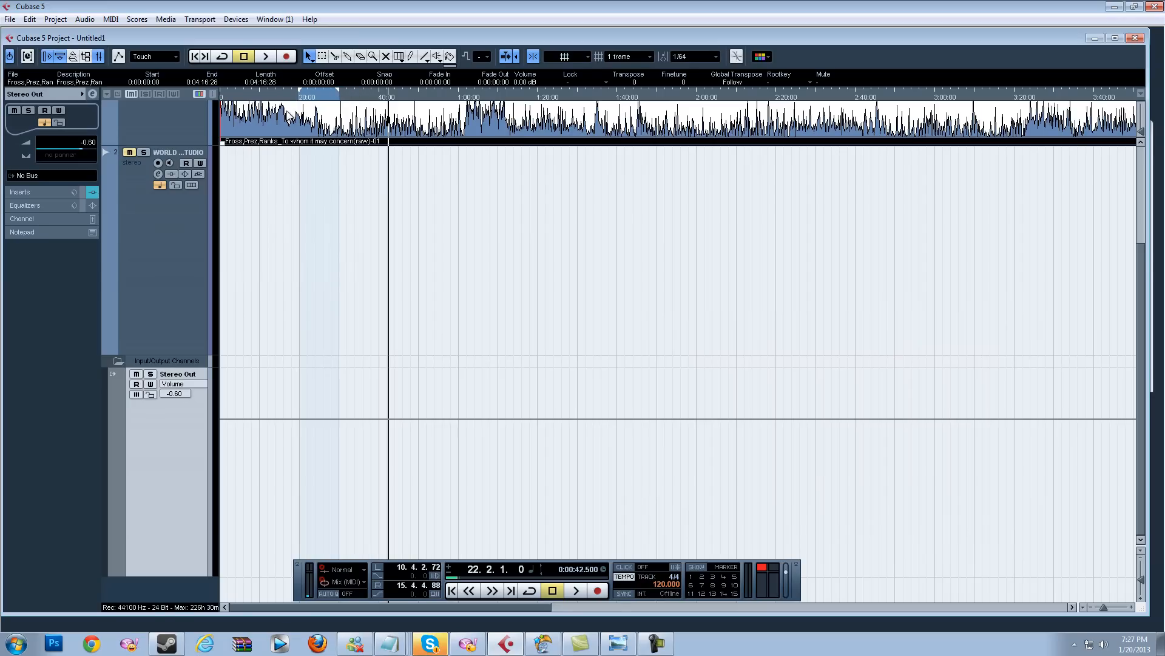
pyautogui.click(300, 97)
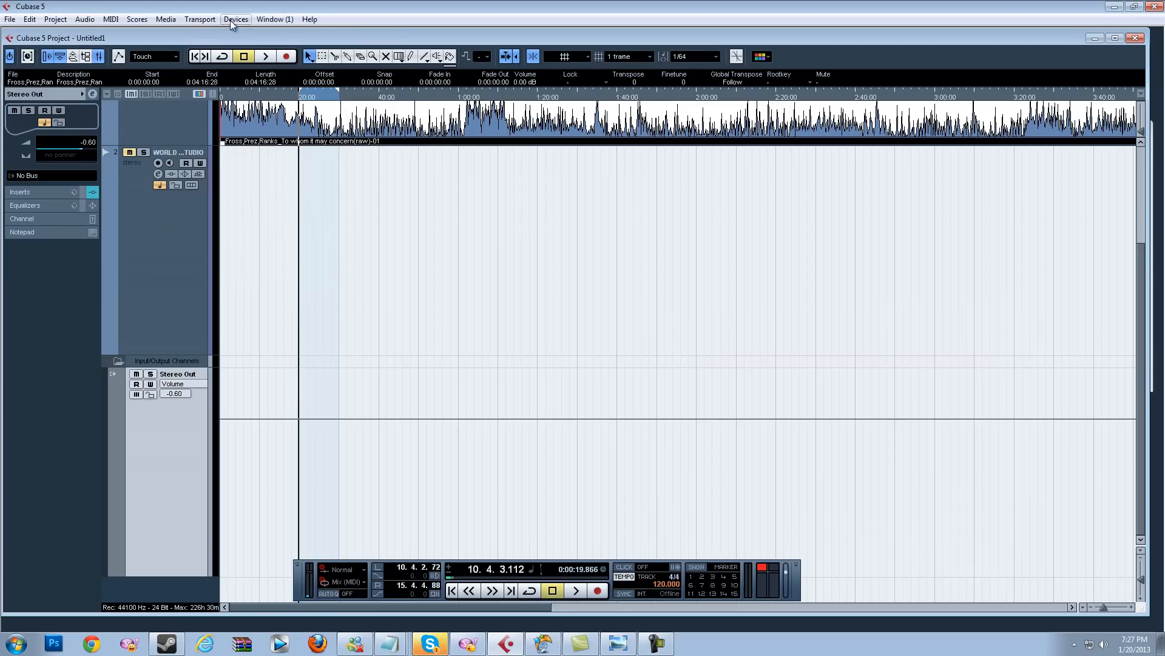
pyautogui.click(235, 20)
pyautogui.click(248, 98)
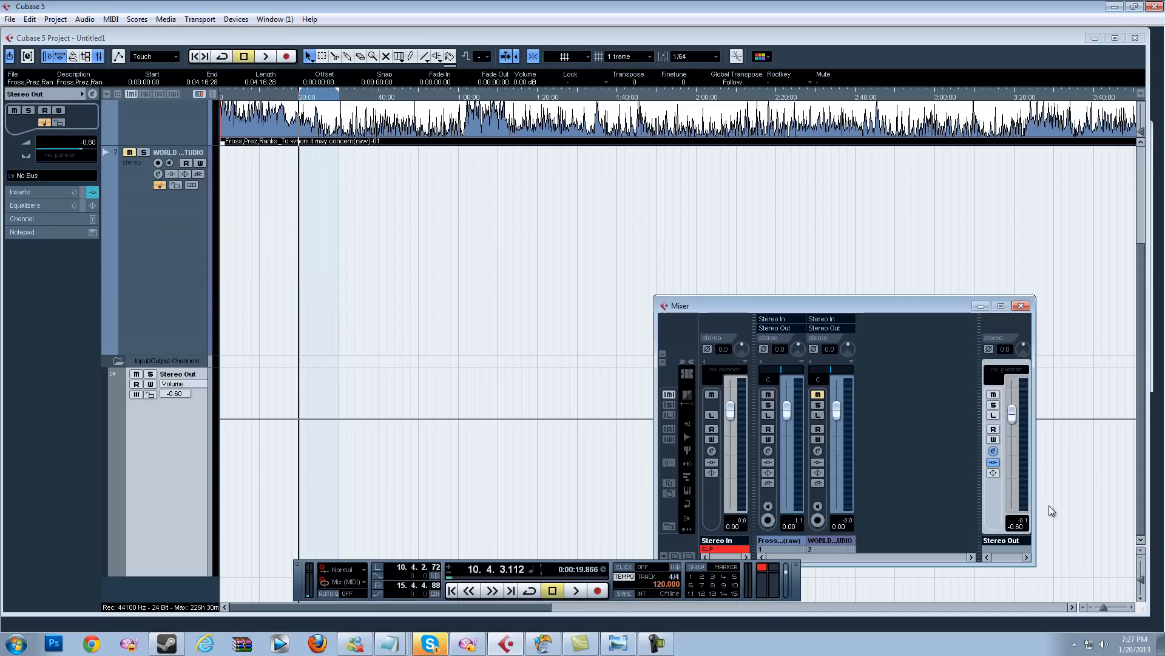
pyautogui.click(993, 451)
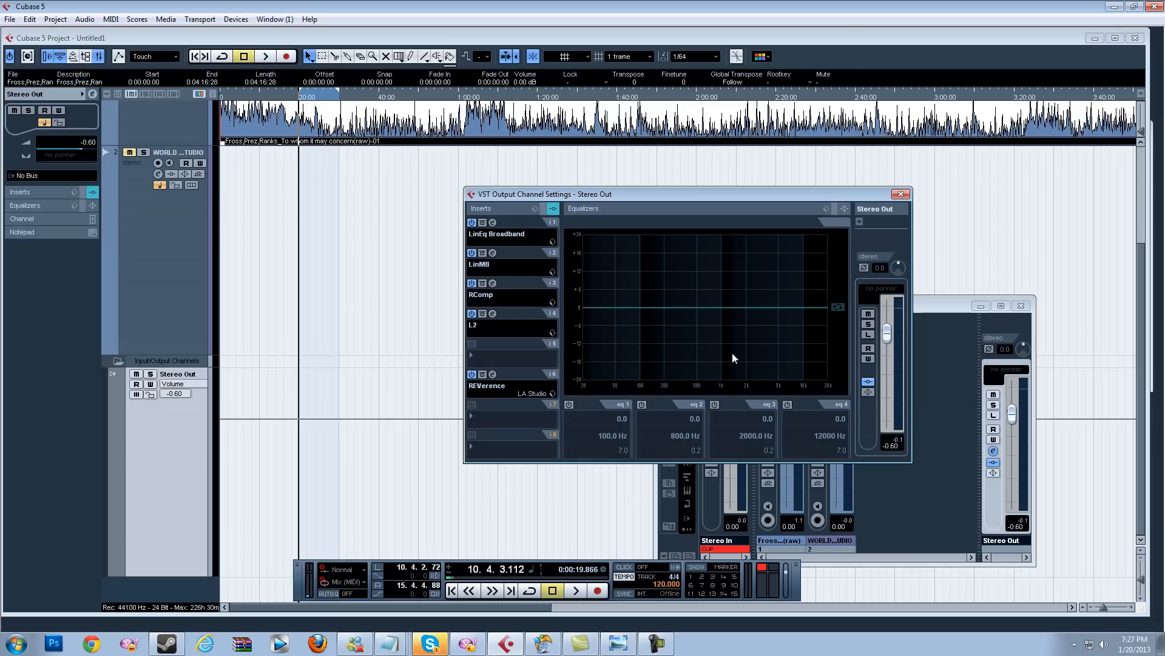
# Step: Deactivate the first four Stereo Out inserts one by one, then reactivate them all
pyautogui.click(473, 222)
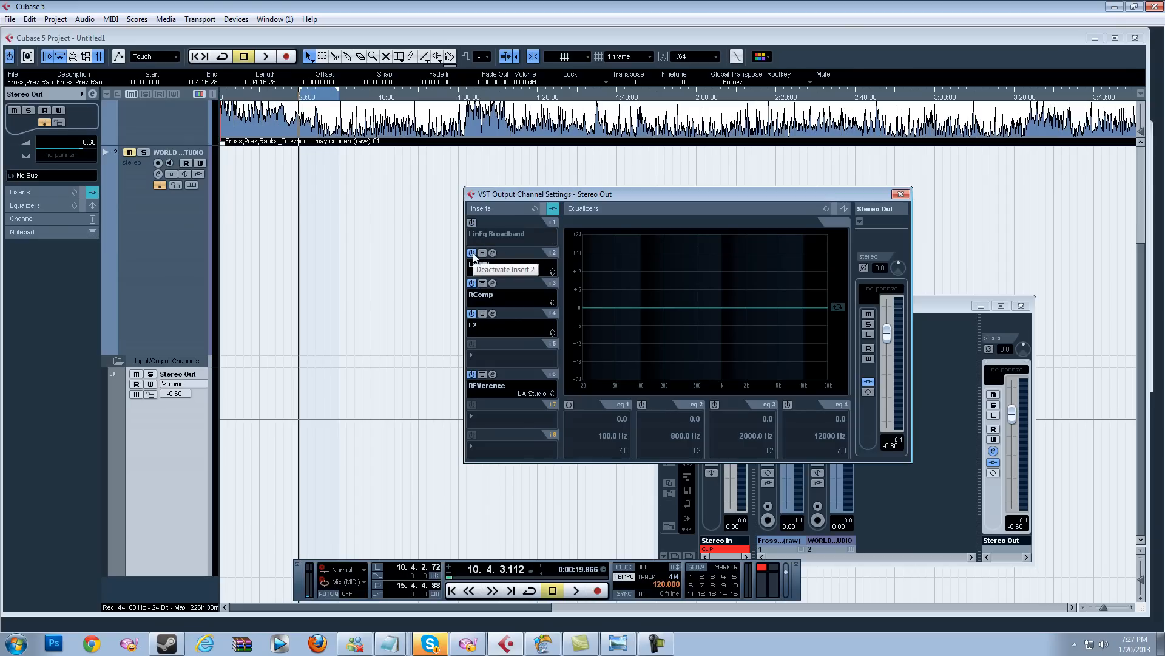
pyautogui.click(472, 253)
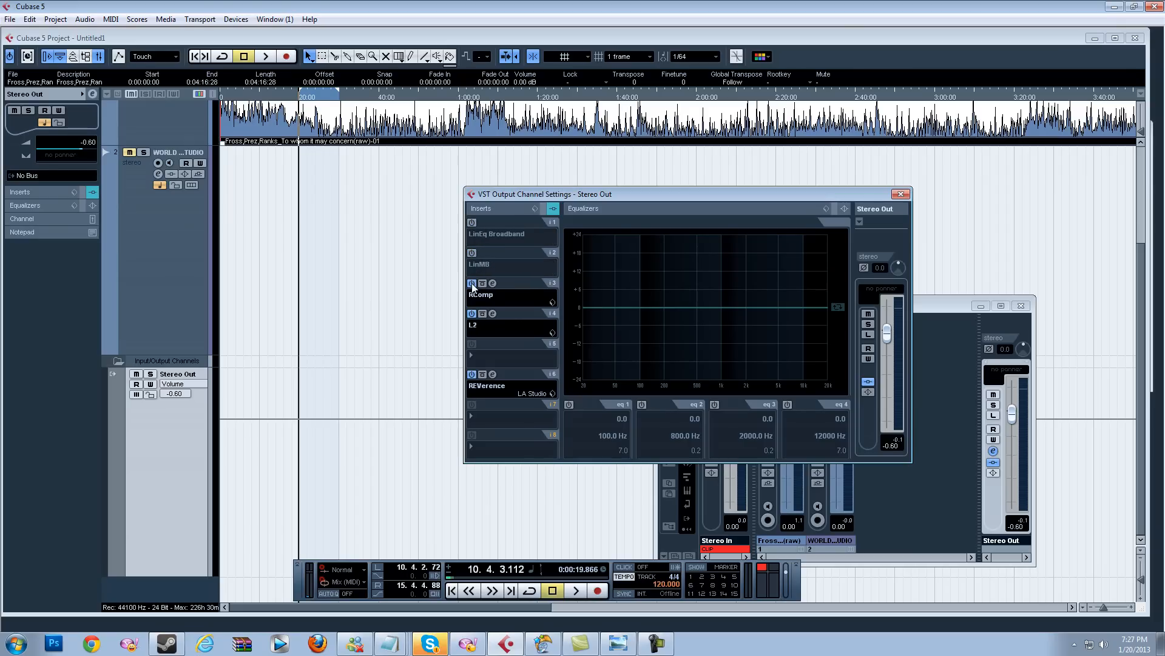
pyautogui.click(471, 282)
pyautogui.click(471, 313)
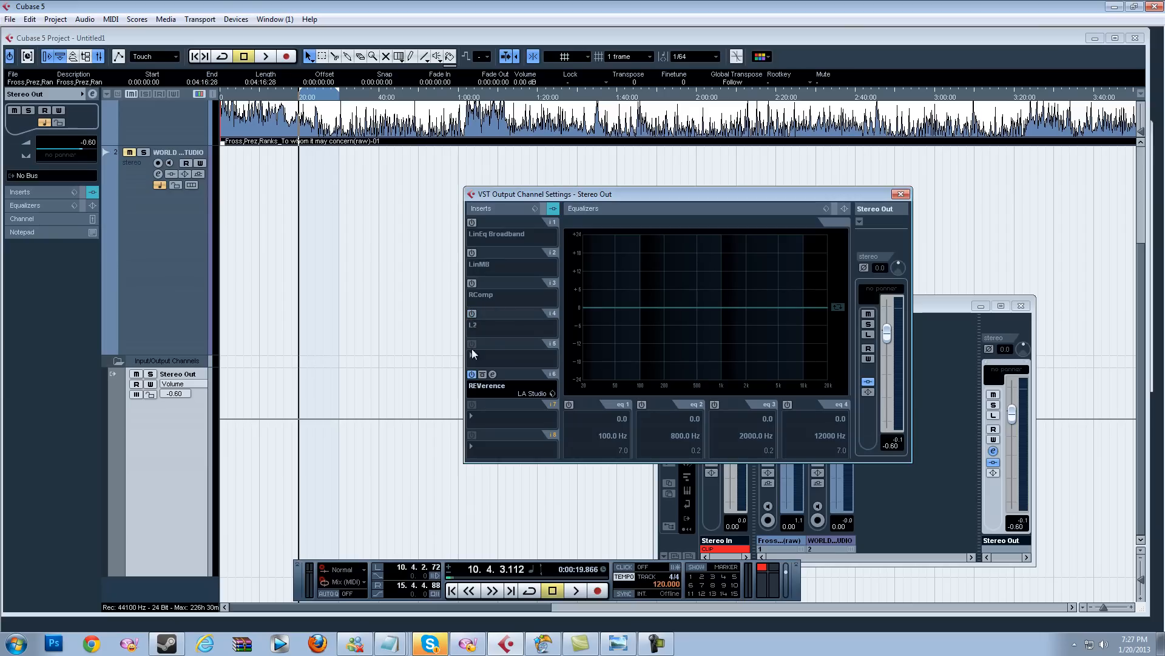
pyautogui.click(472, 314)
pyautogui.click(472, 284)
pyautogui.click(471, 222)
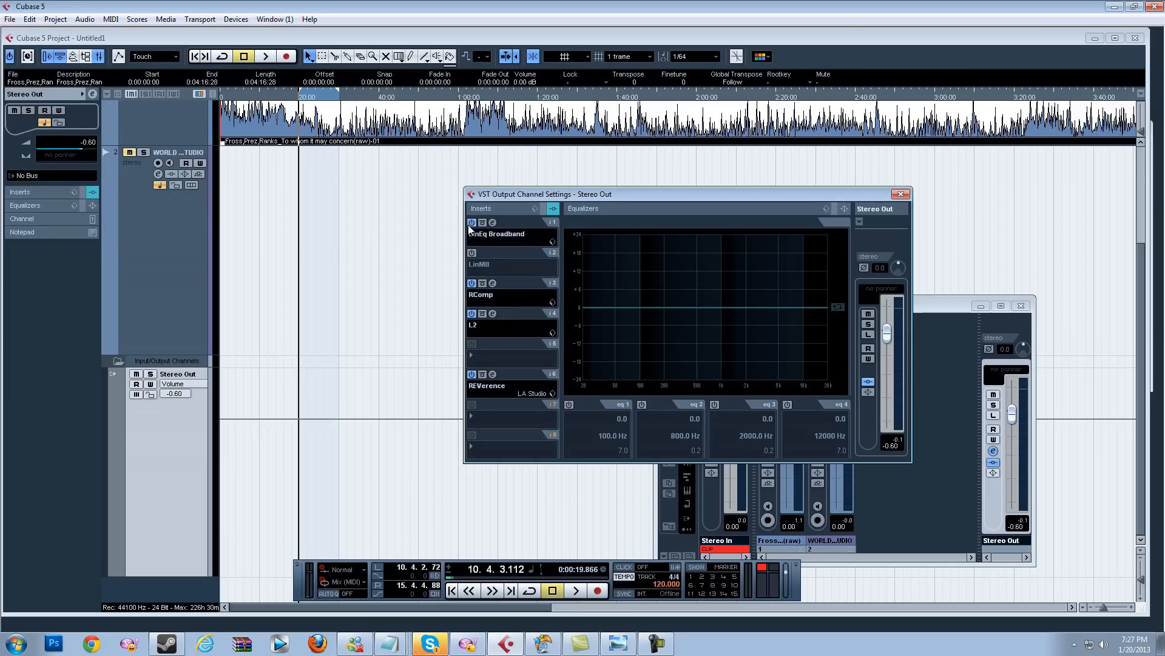
pyautogui.click(472, 253)
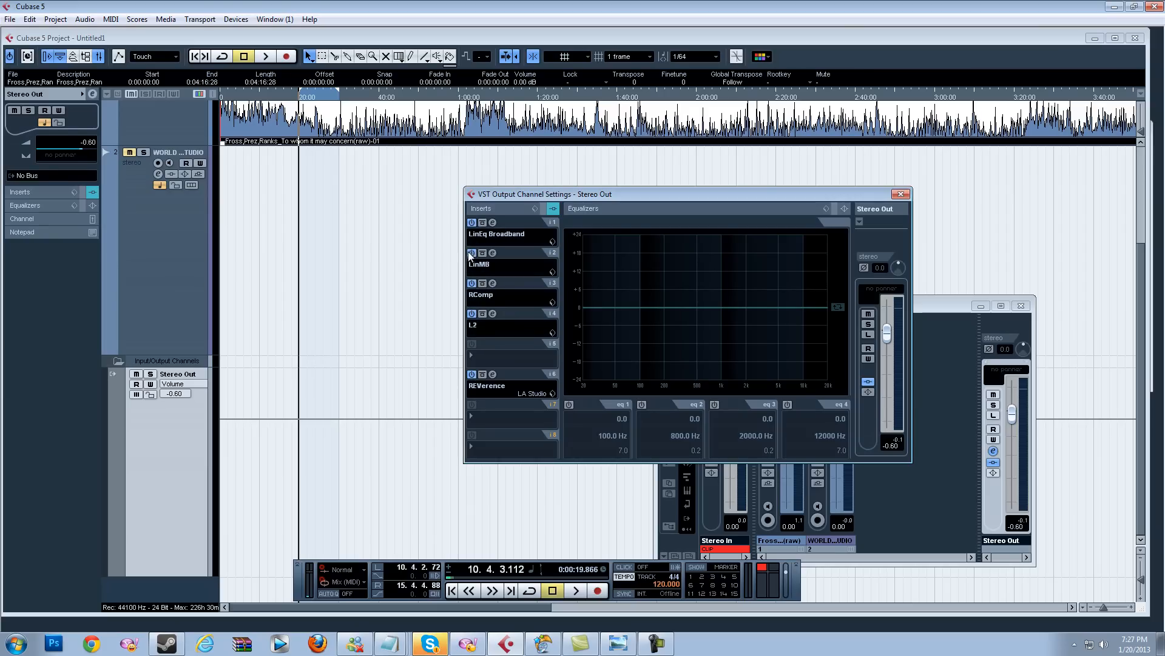
# Step: Bypass all Stereo Out inserts and briefly play the track to hear it unprocessed, then stop
pyautogui.click(536, 207)
pyautogui.click(536, 205)
pyautogui.click(544, 210)
pyautogui.click(544, 209)
pyautogui.click(545, 209)
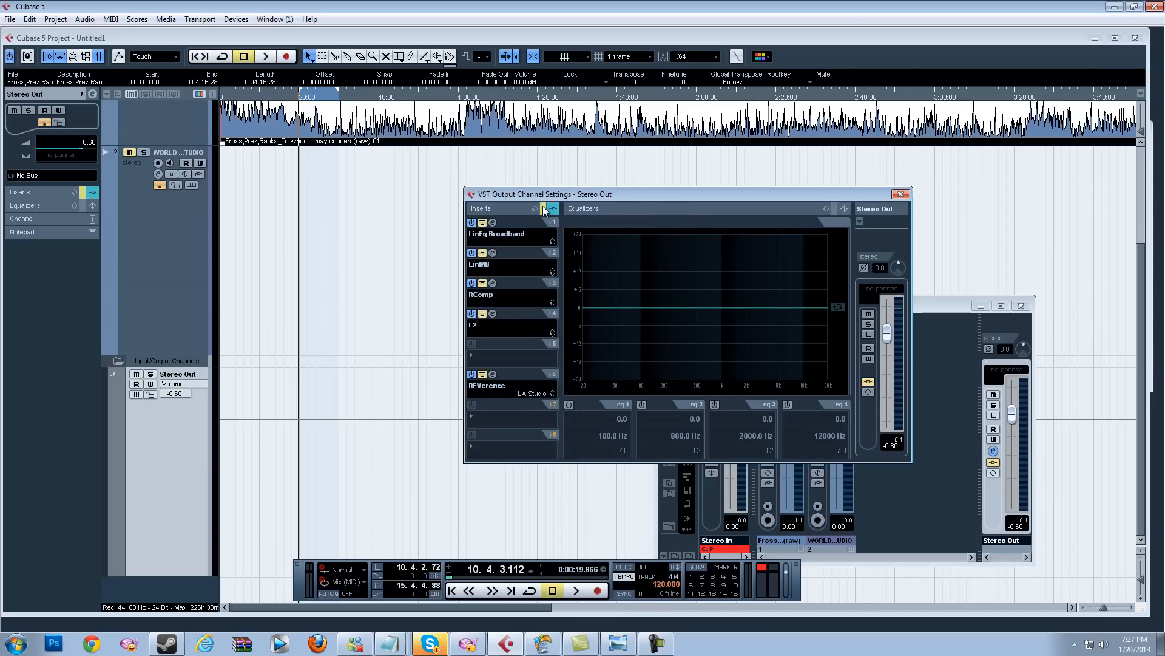
pyautogui.press('space')
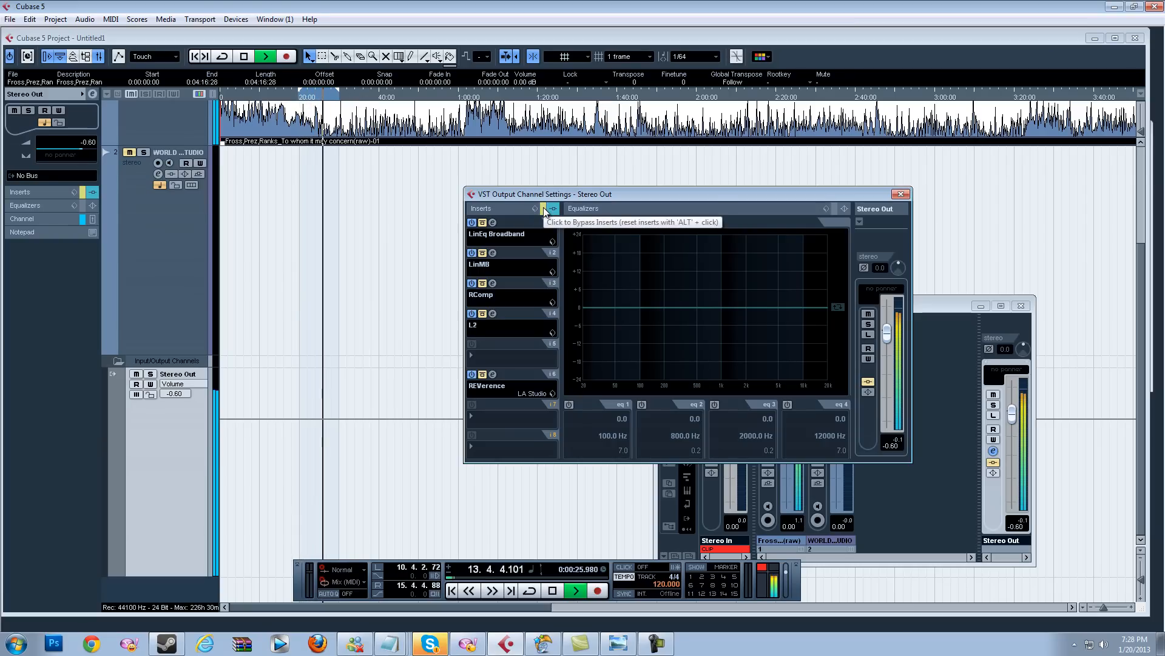
pyautogui.press('space')
# Step: Move the playback cursor to about 0:28 on the ruler and reopen the Mixer
pyautogui.moveTo(339, 91); pyautogui.dragTo(418, 92)
pyautogui.click(330, 93)
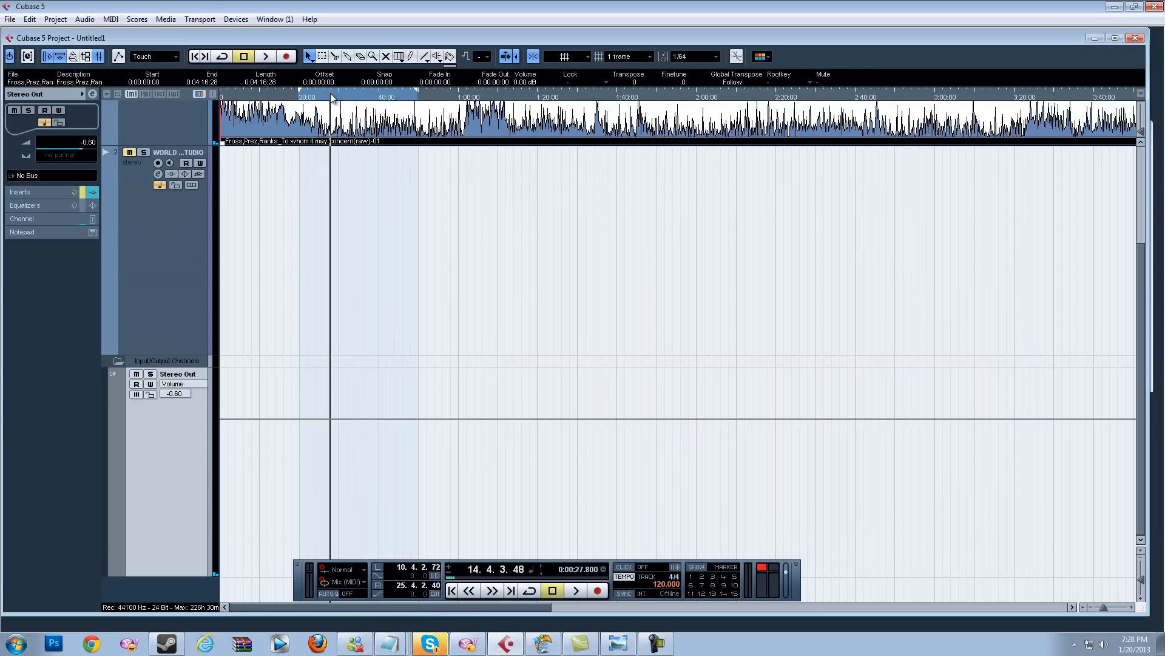
pyautogui.click(236, 19)
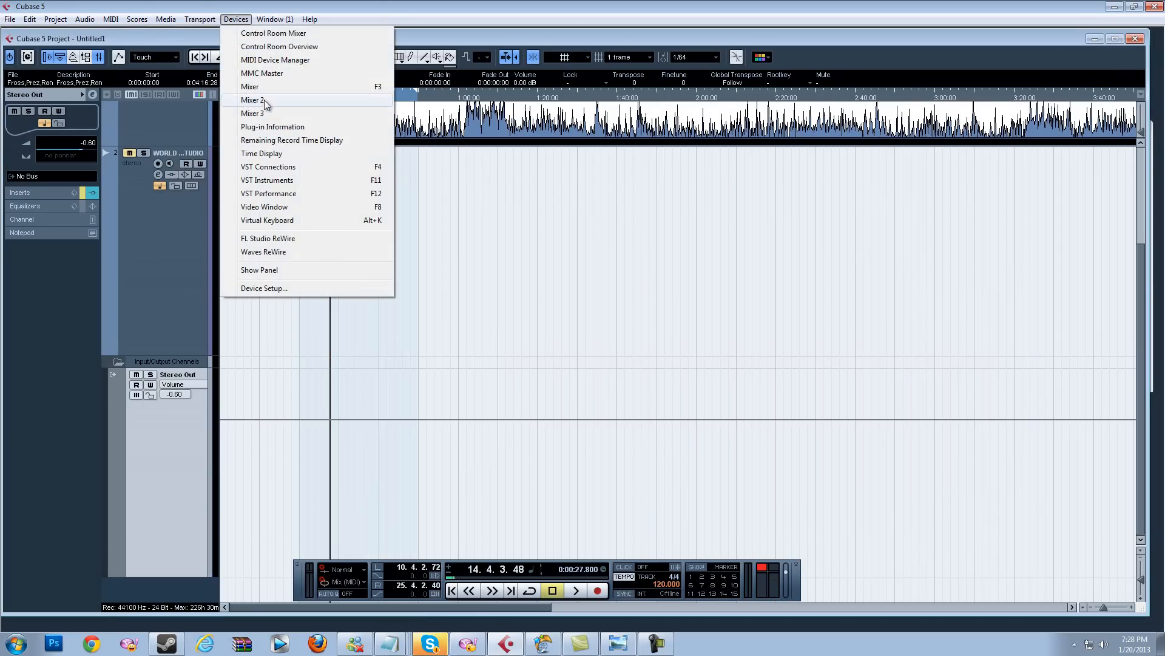
pyautogui.click(286, 86)
# Step: Play the track while toggling the Stereo Out insert bypass on and off to compare processed and unprocessed sound
pyautogui.click(993, 452)
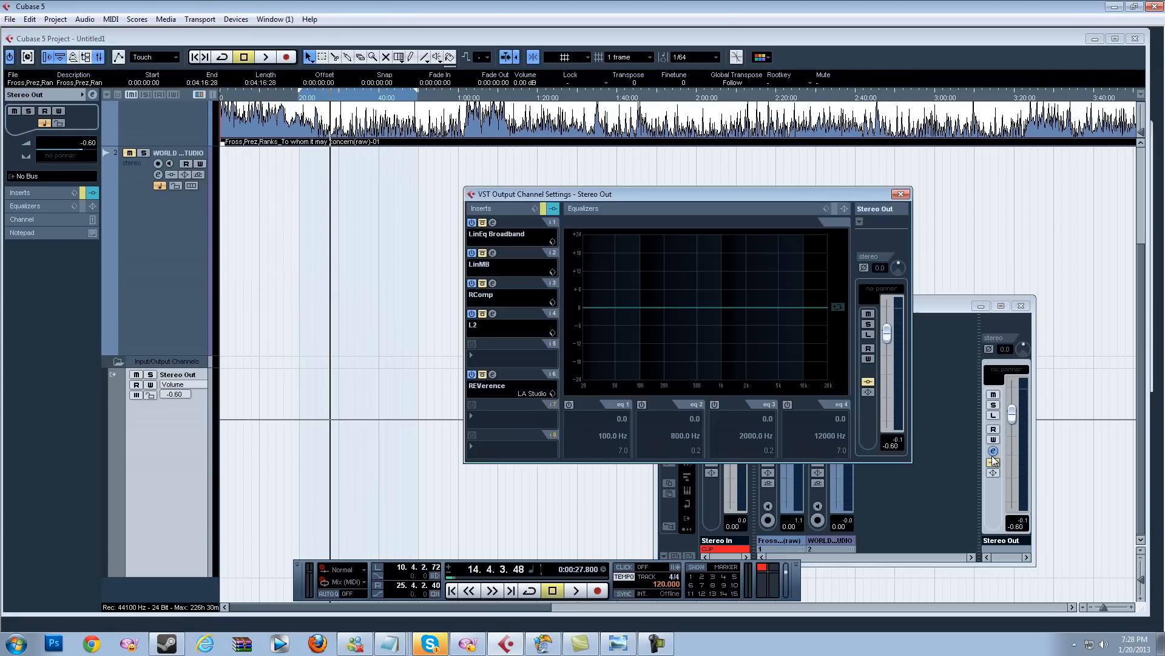
pyautogui.press('space')
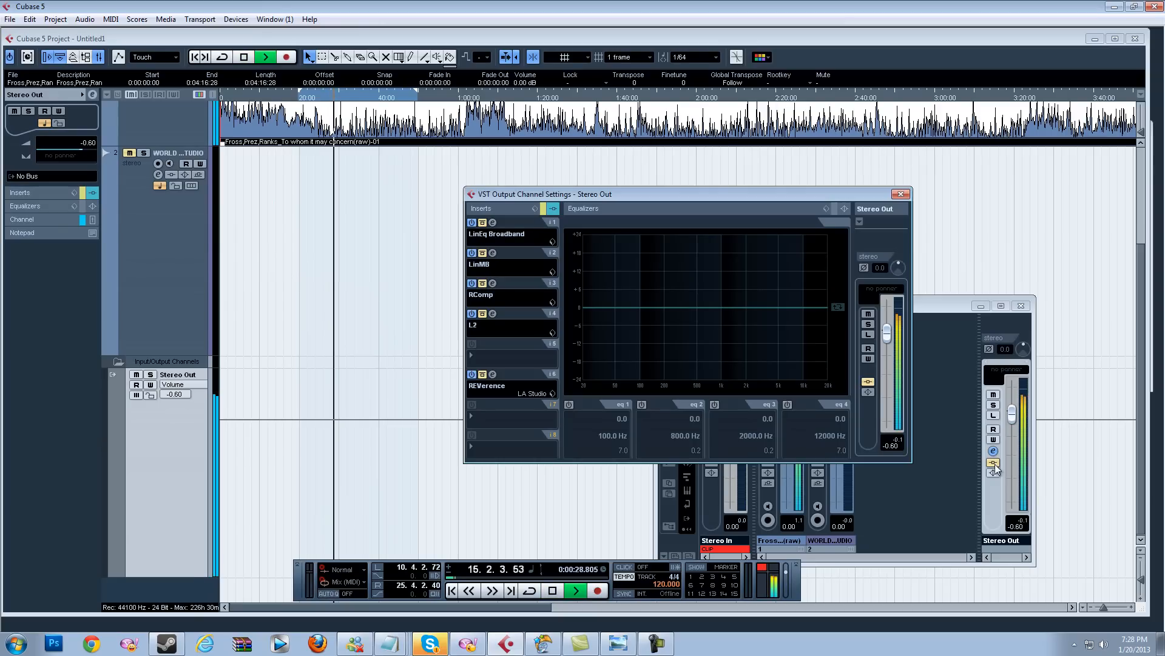
pyautogui.click(994, 463)
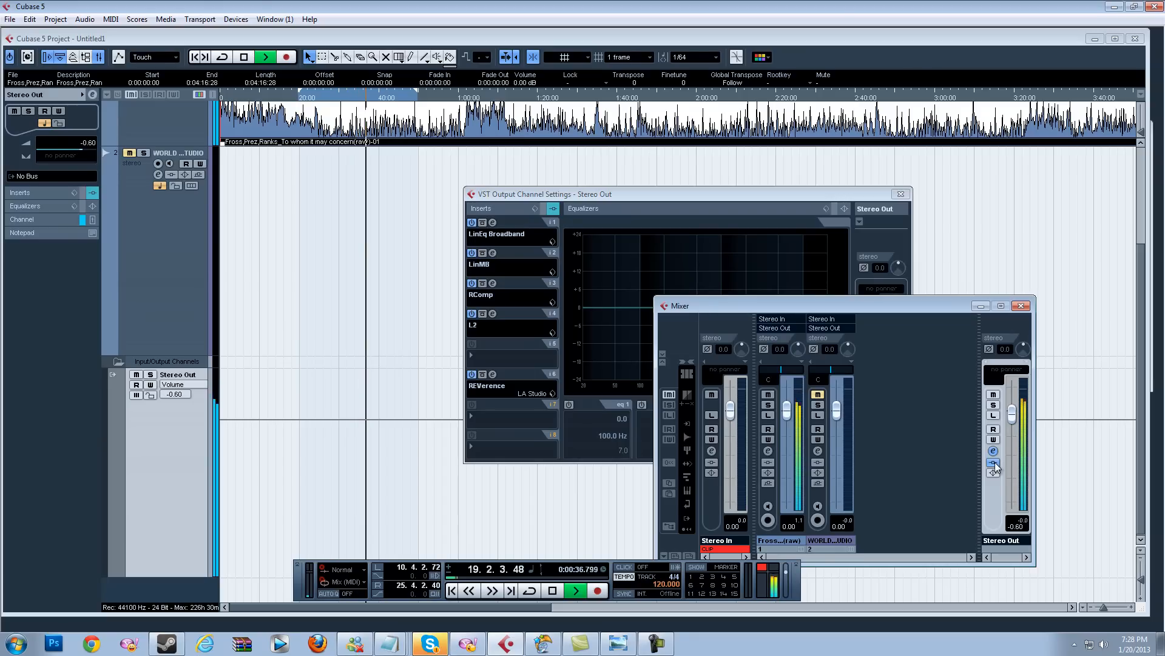
pyautogui.click(994, 463)
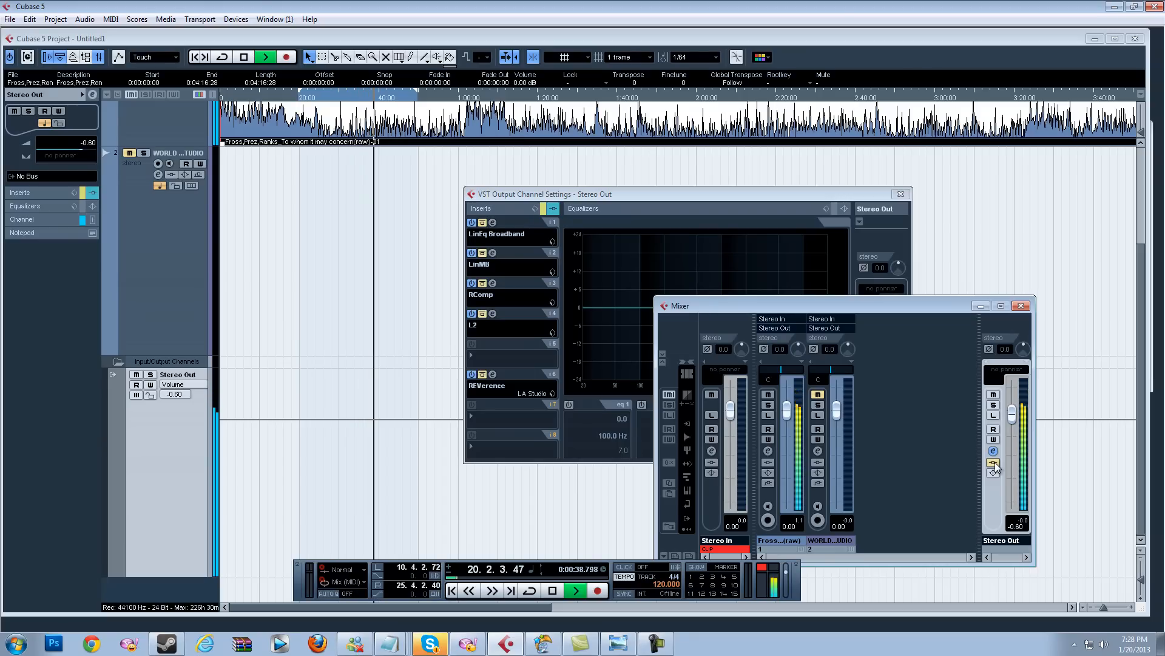
pyautogui.click(994, 463)
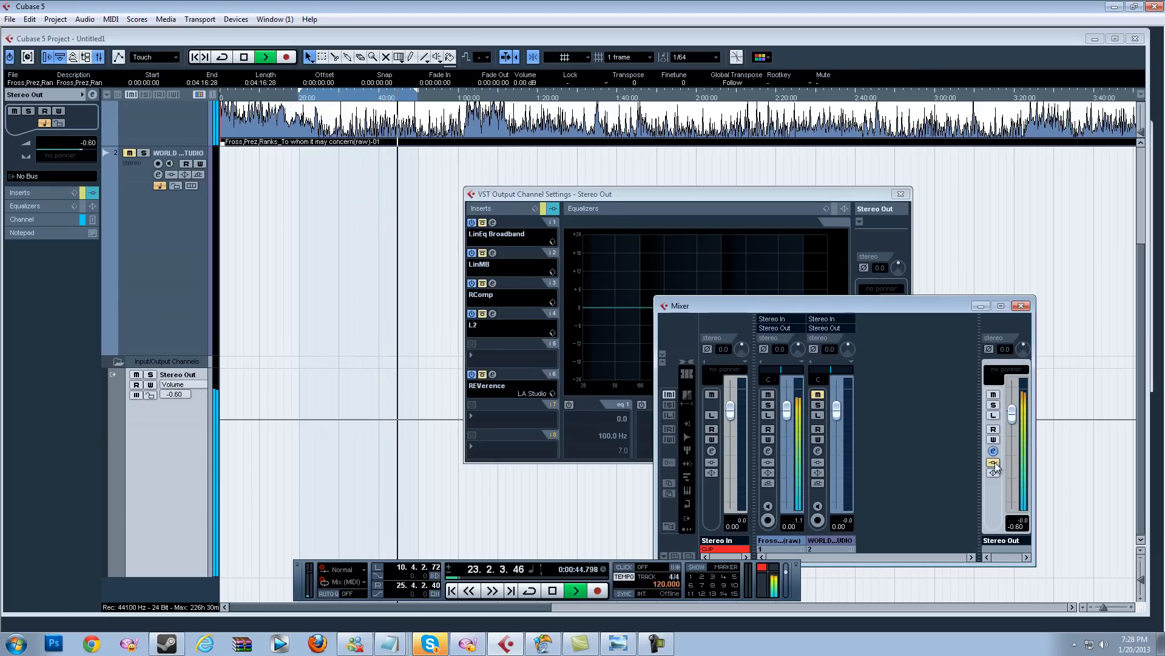
pyautogui.click(994, 462)
pyautogui.click(994, 463)
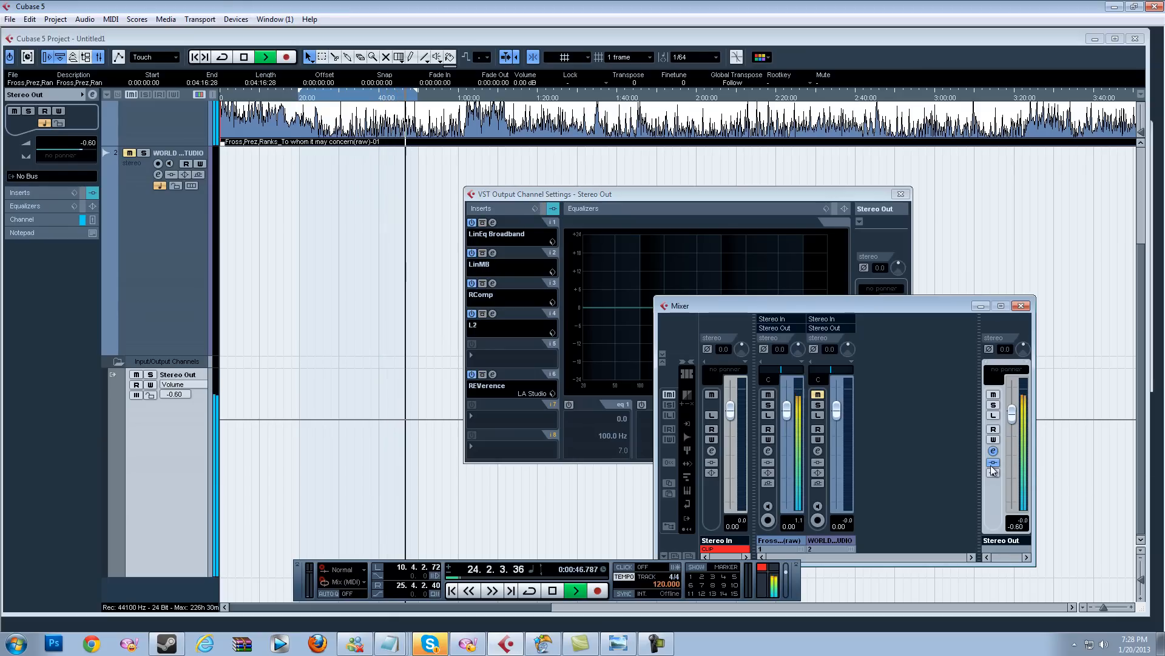
# Step: Close the Mixer and Stereo Out channel settings windows and stop playback
pyautogui.click(1025, 307)
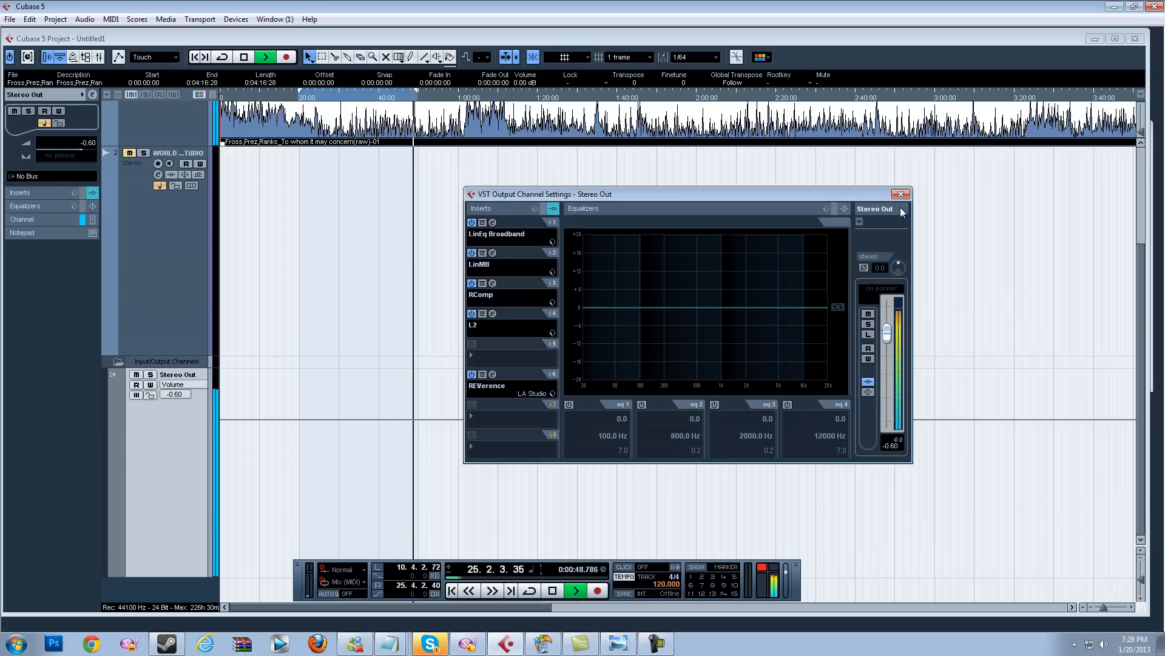
pyautogui.click(900, 193)
pyautogui.press('space')
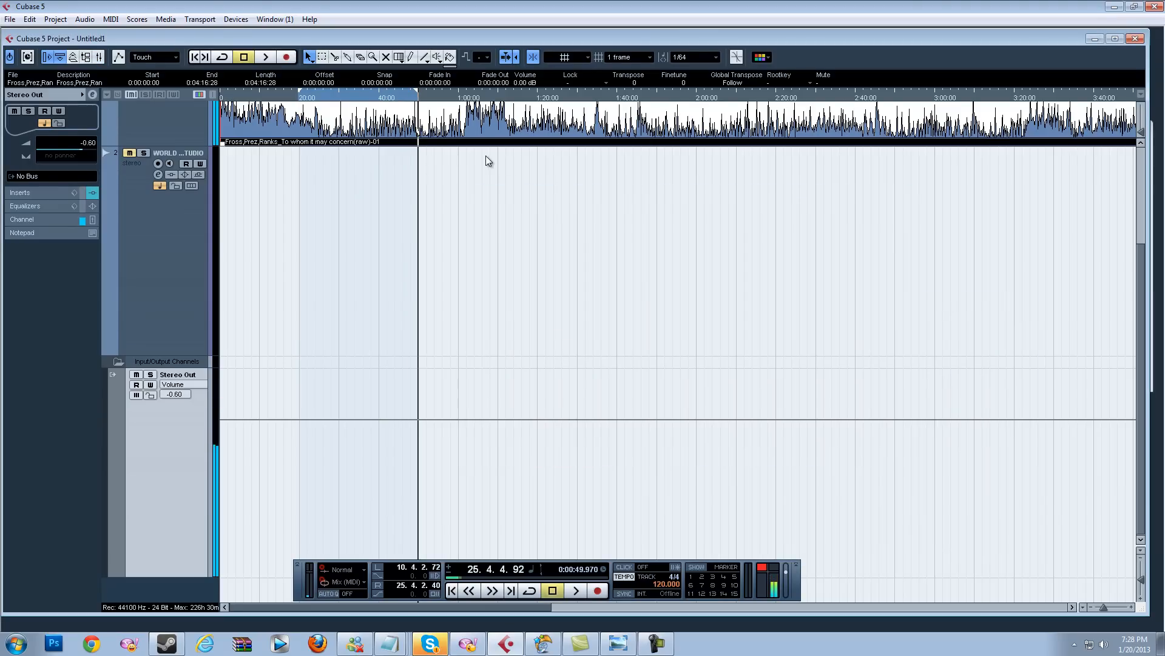